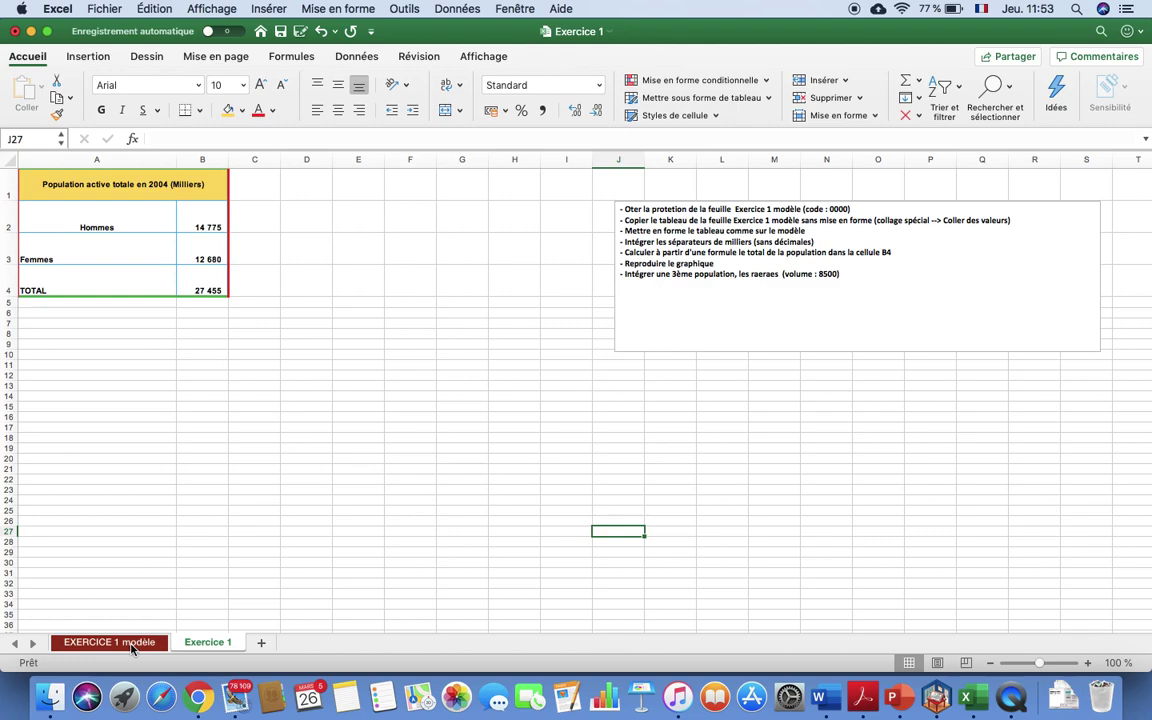
# Switch to the EXERCICE 1 modèle sheet and move the pie chart so its upper-left corner sits at about cell C9.
pyautogui.click(131, 645)
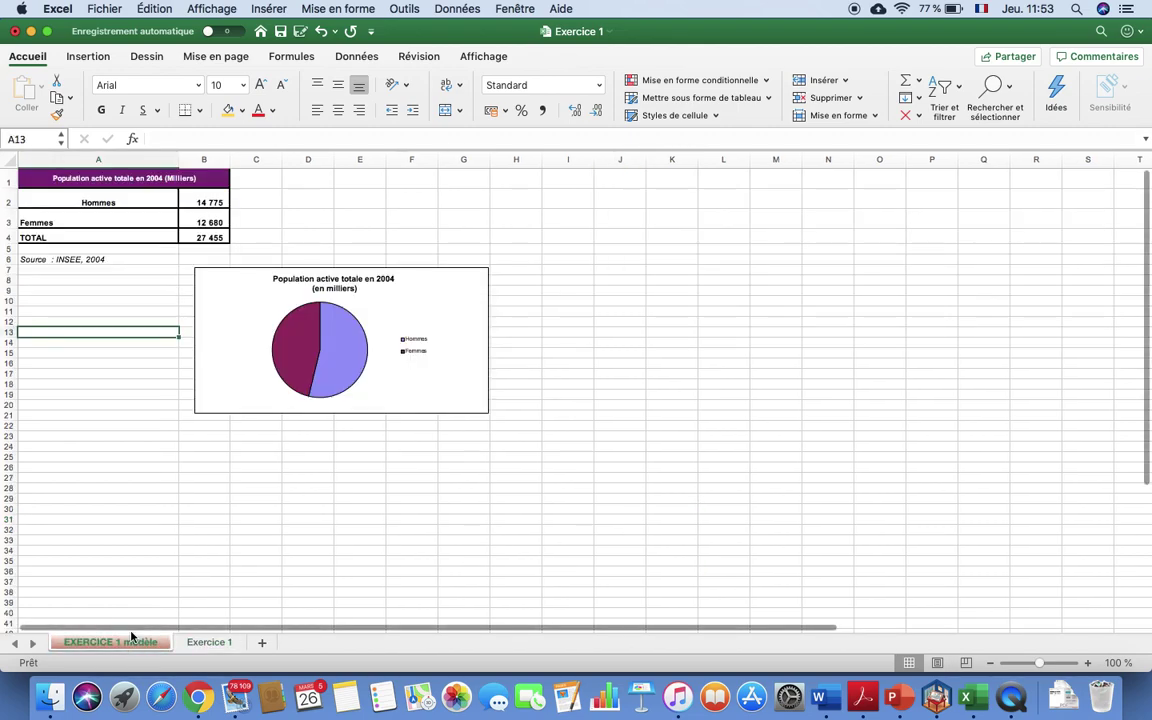
pyautogui.moveTo(416, 272); pyautogui.dragTo(450, 291)
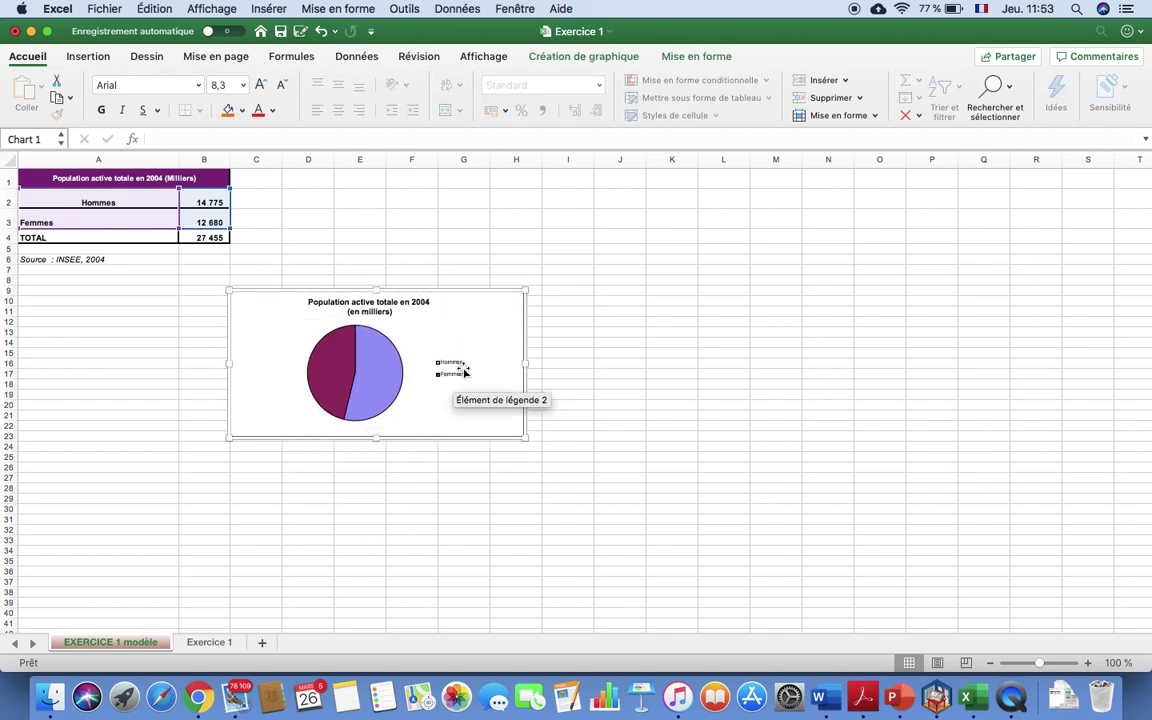
pyautogui.click(663, 320)
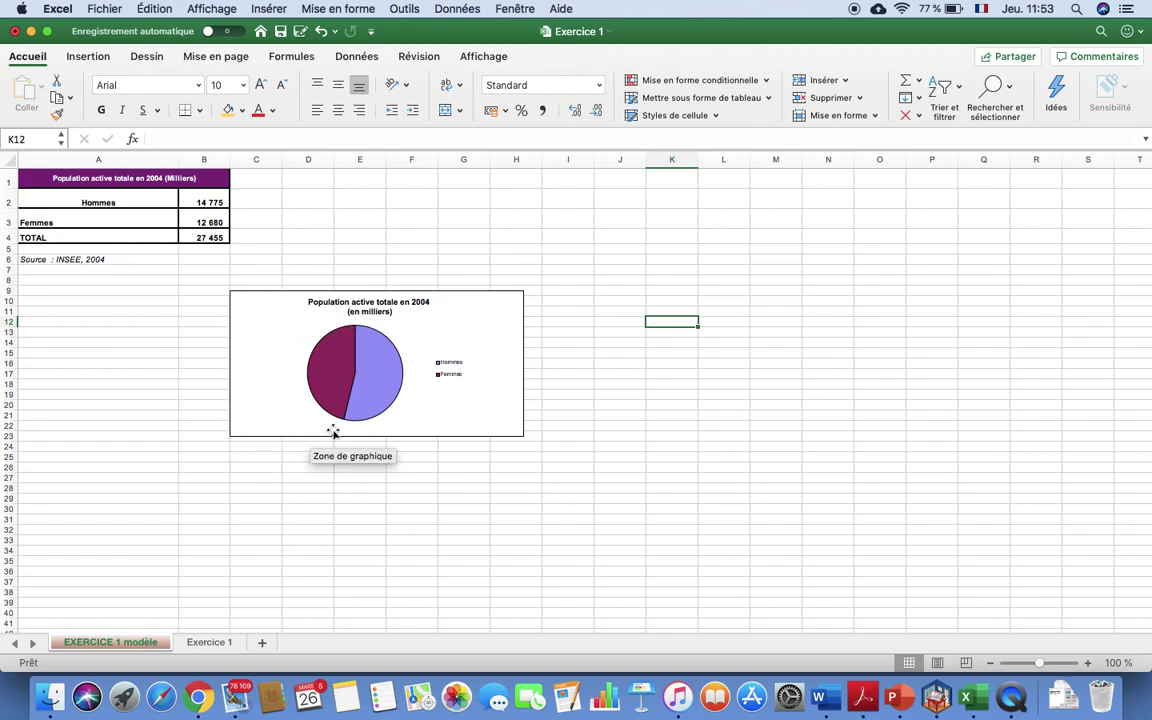
pyautogui.click(509, 302)
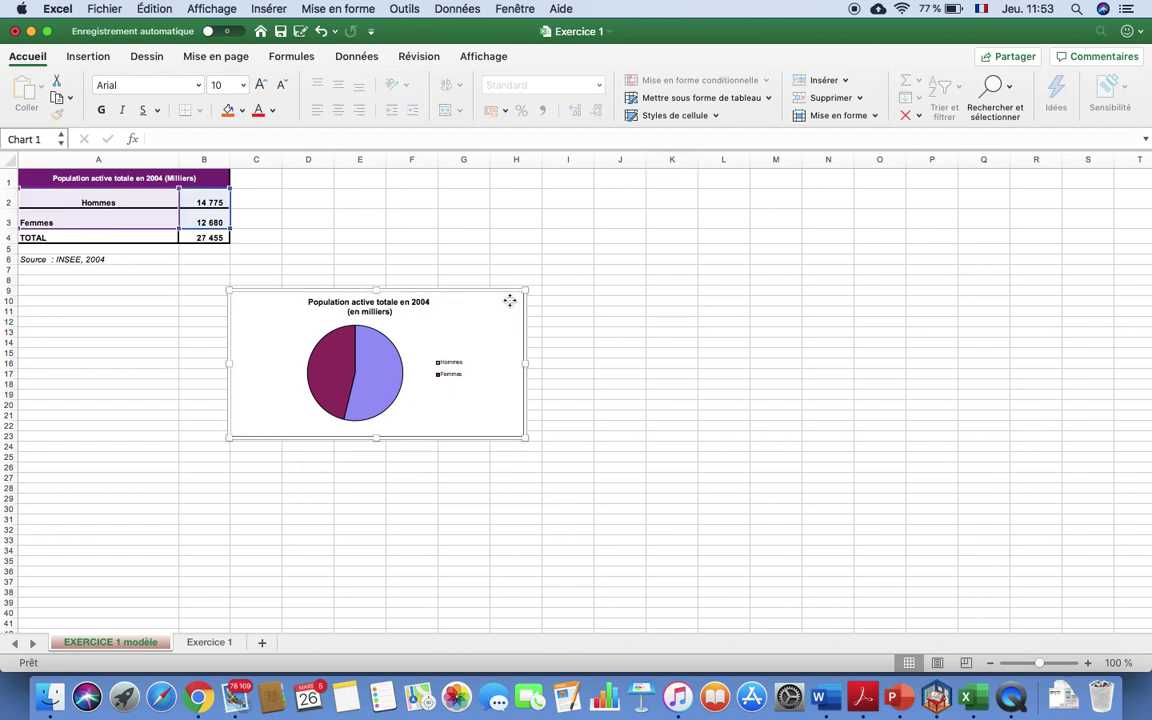
pyautogui.click(586, 330)
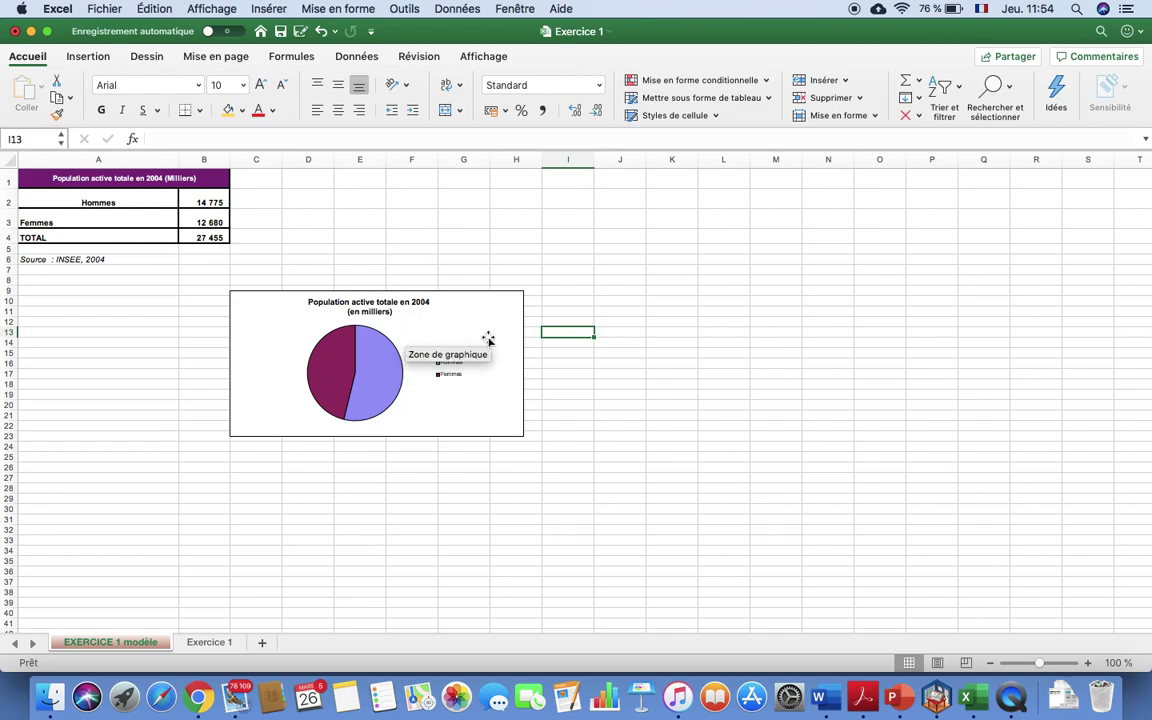
# Enlarge the pie chart so its lower-right corner reaches about cell I37.
pyautogui.click(404, 336)
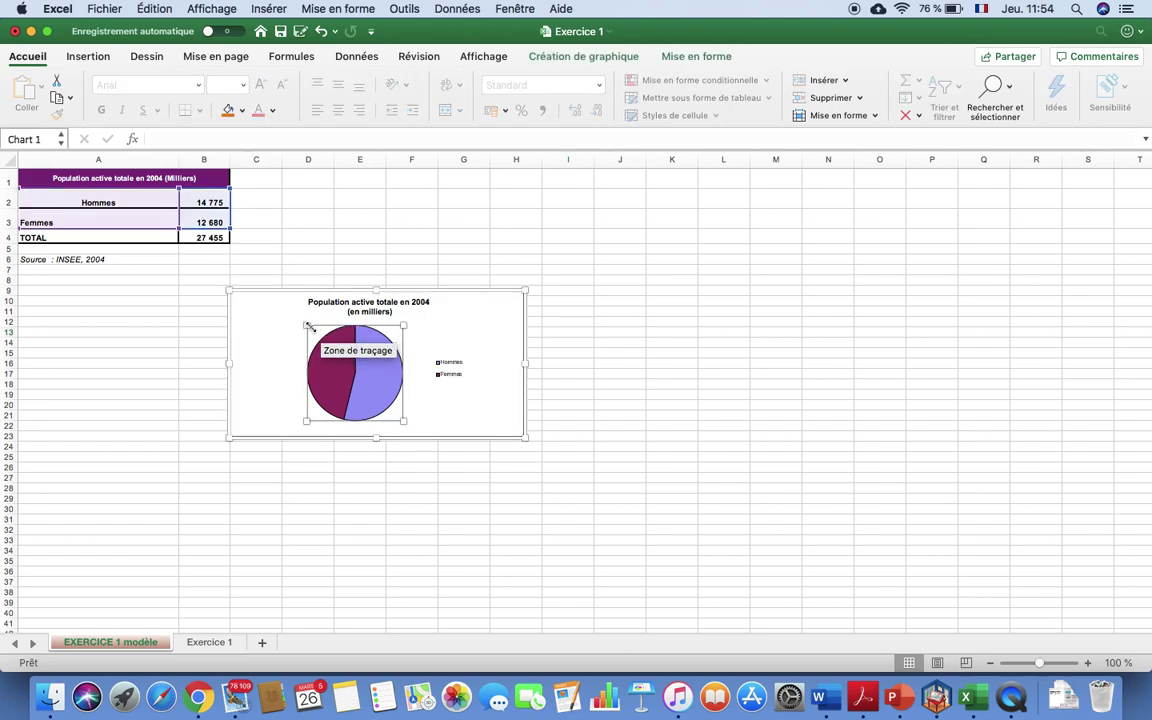
pyautogui.click(483, 326)
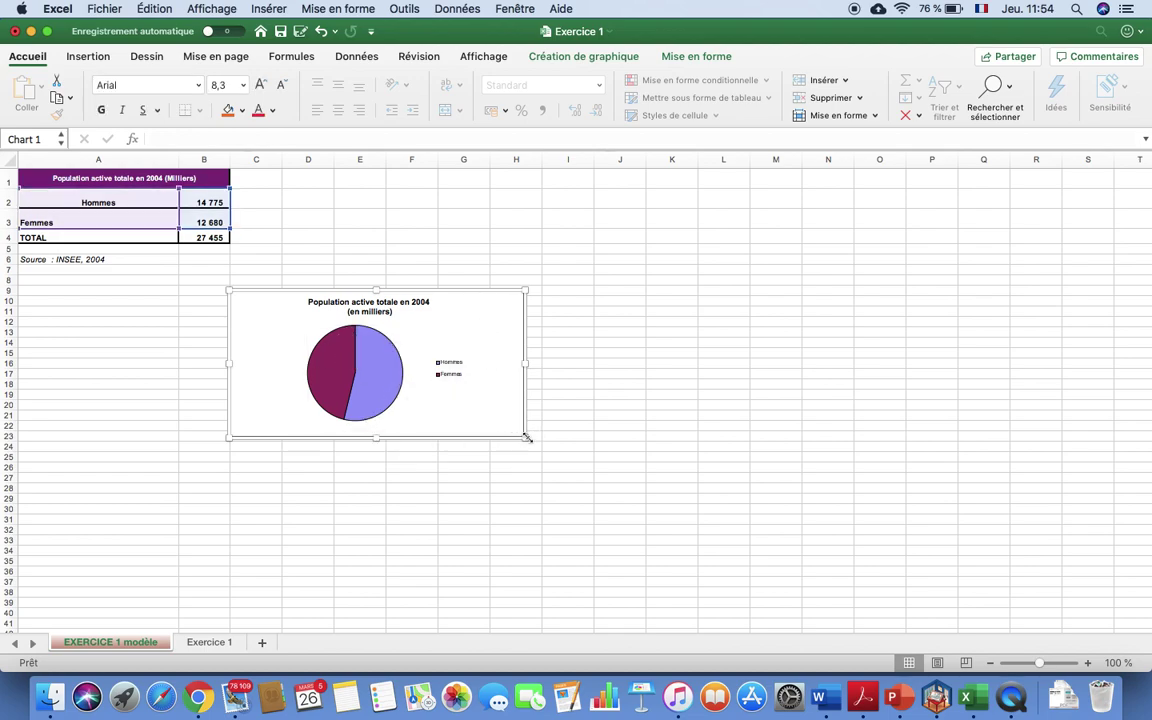
pyautogui.moveTo(526, 438); pyautogui.dragTo(575, 582)
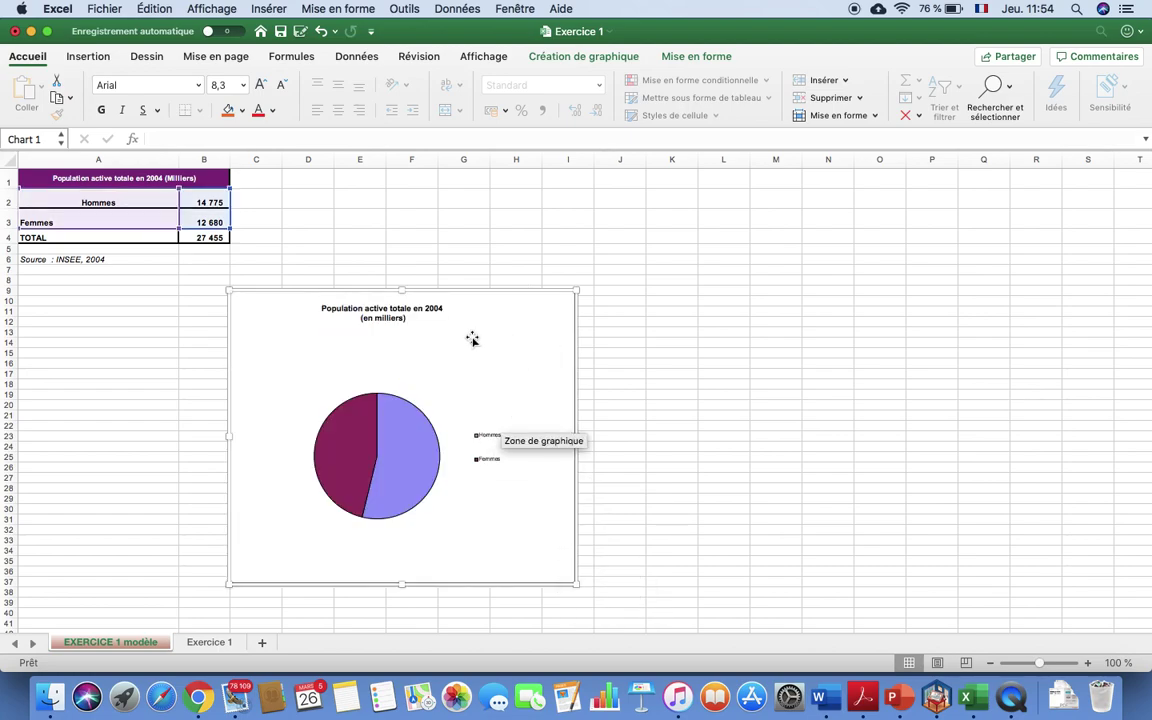
# Open the chart area's formatting settings and give it a solid yellow fill.
pyautogui.rightClick(572, 348)
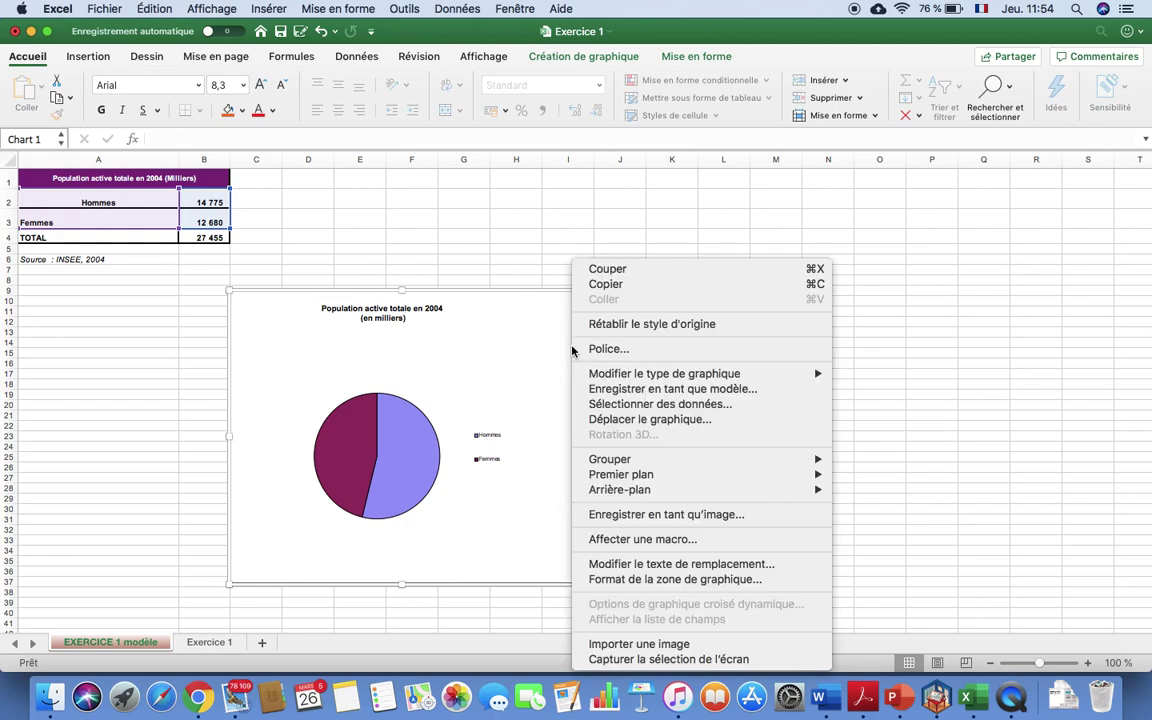
pyautogui.click(627, 582)
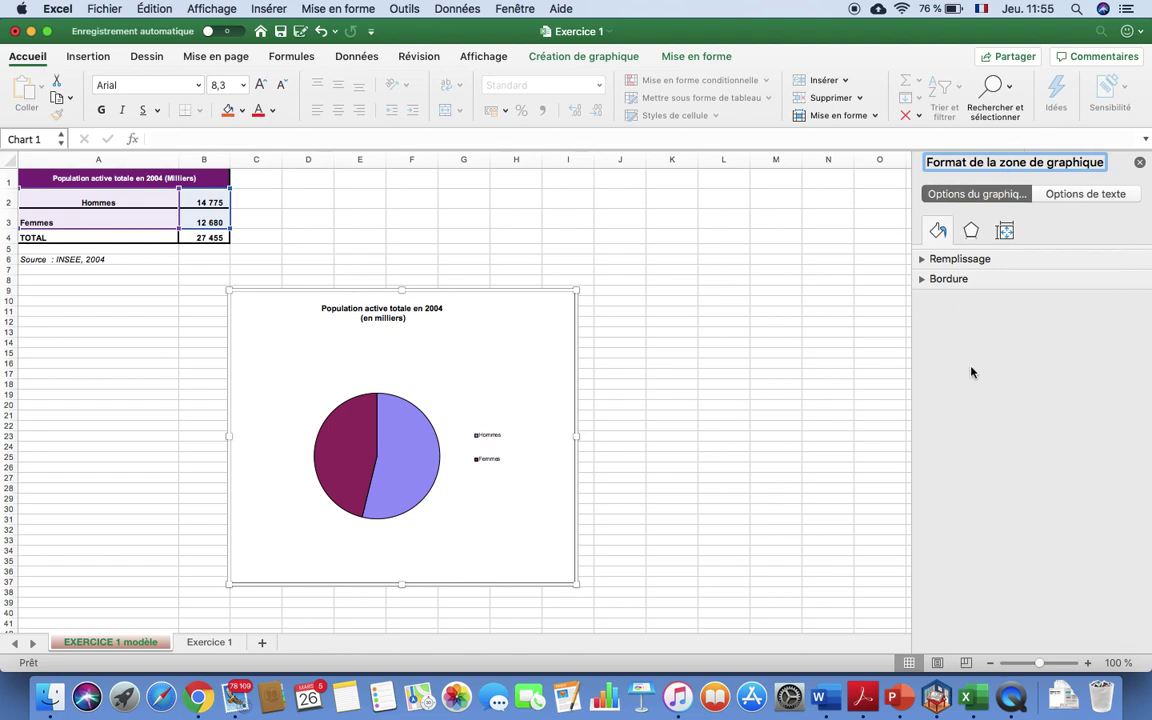
pyautogui.click(957, 260)
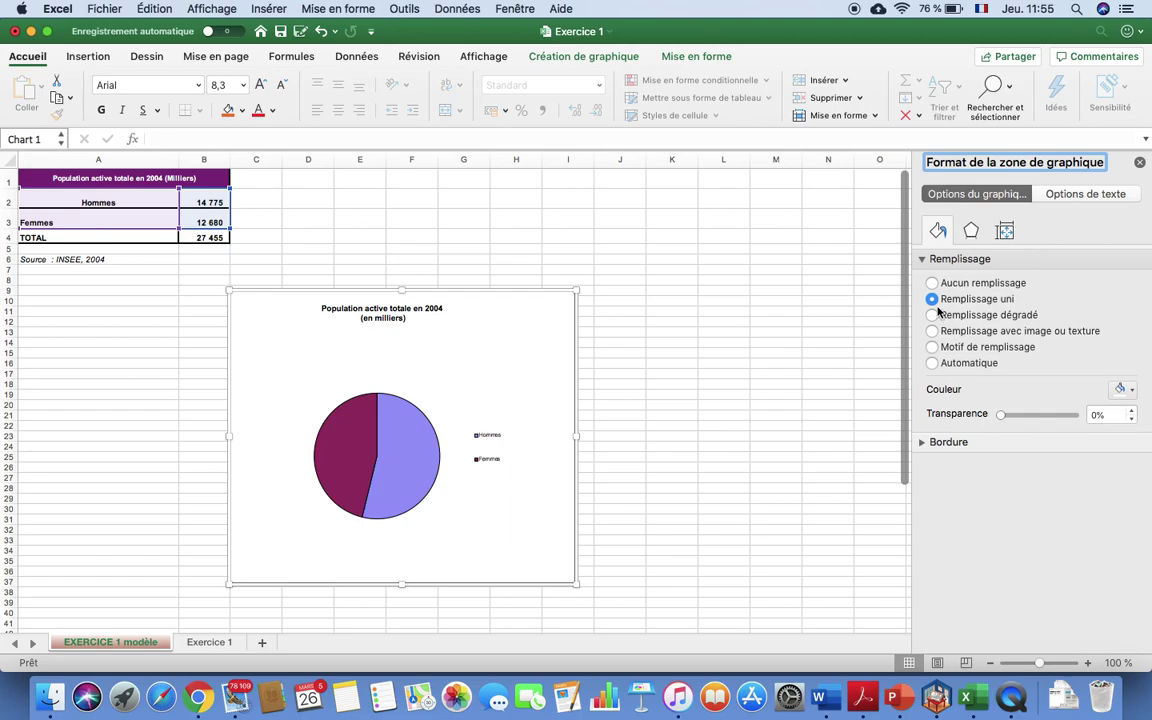
pyautogui.click(1132, 392)
pyautogui.click(1051, 543)
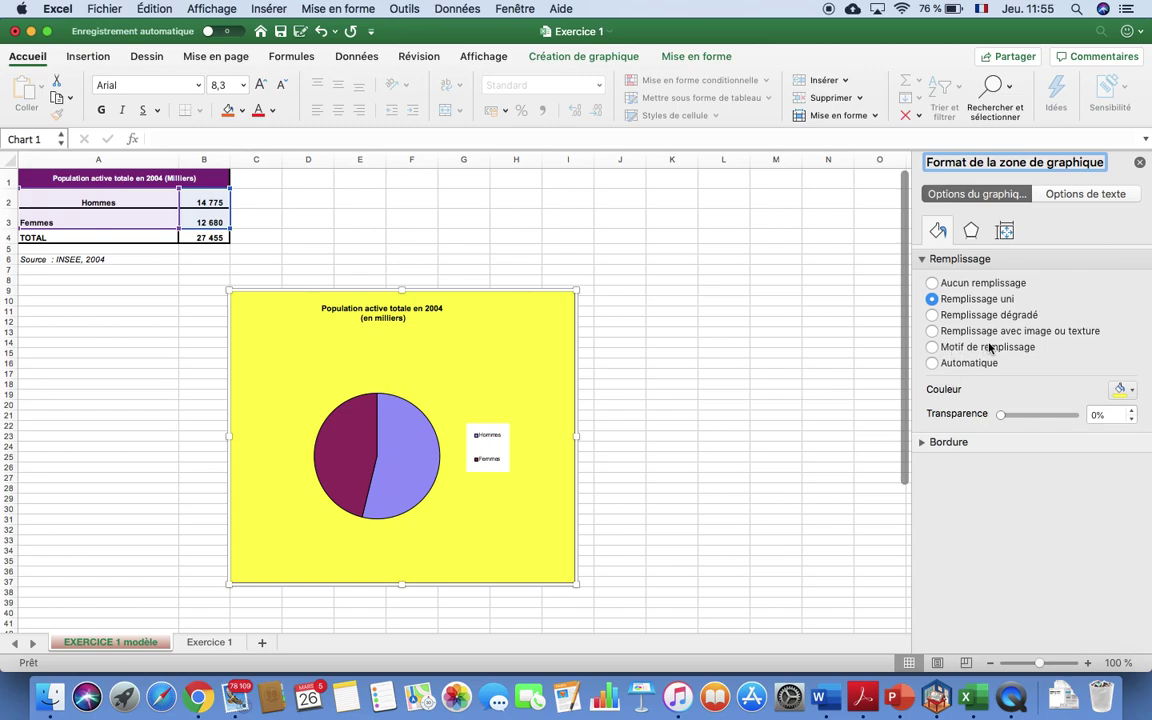
# Try a picture or texture fill for the chart area and browse for a picture file to insert.
pyautogui.click(933, 331)
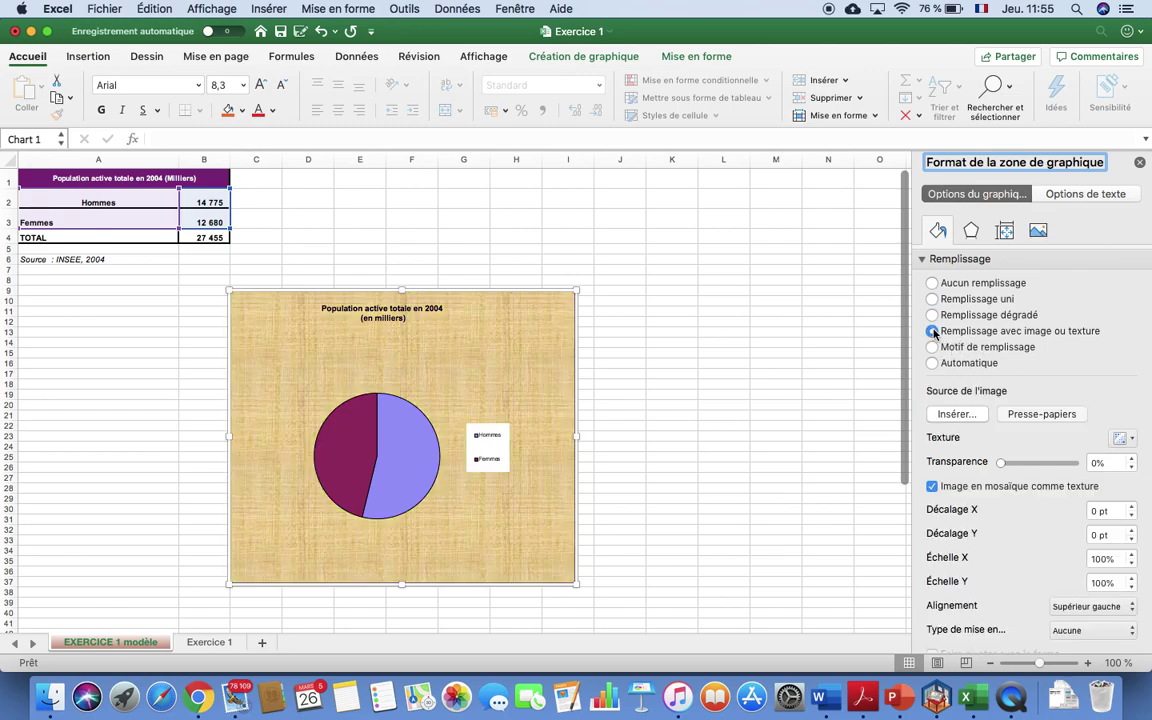
pyautogui.click(955, 414)
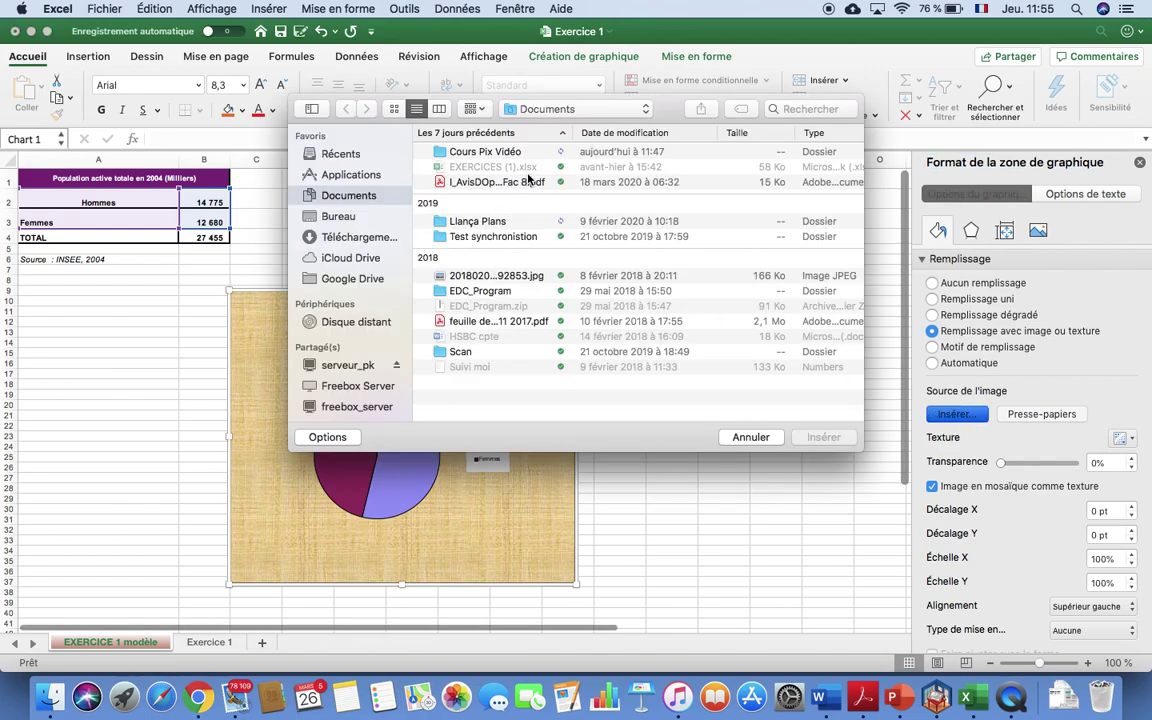
pyautogui.click(750, 437)
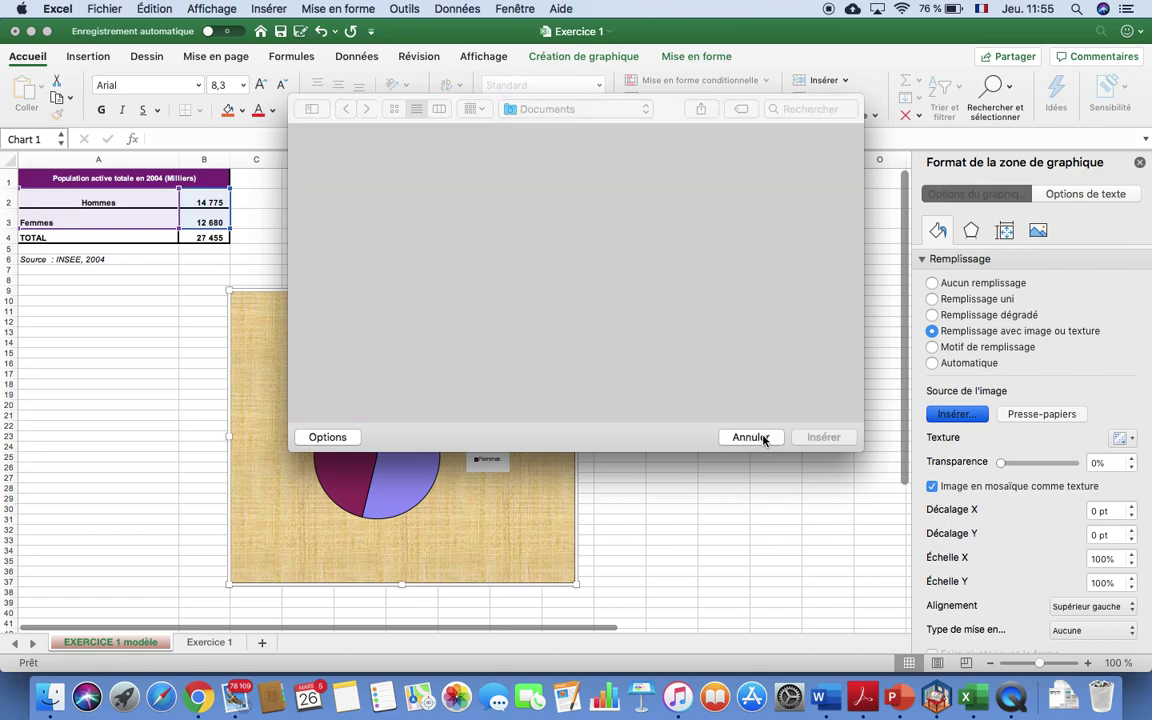
# Go back to the chart area's solid fill, try it without any fill, and check it against the sheet.
pyautogui.click(931, 299)
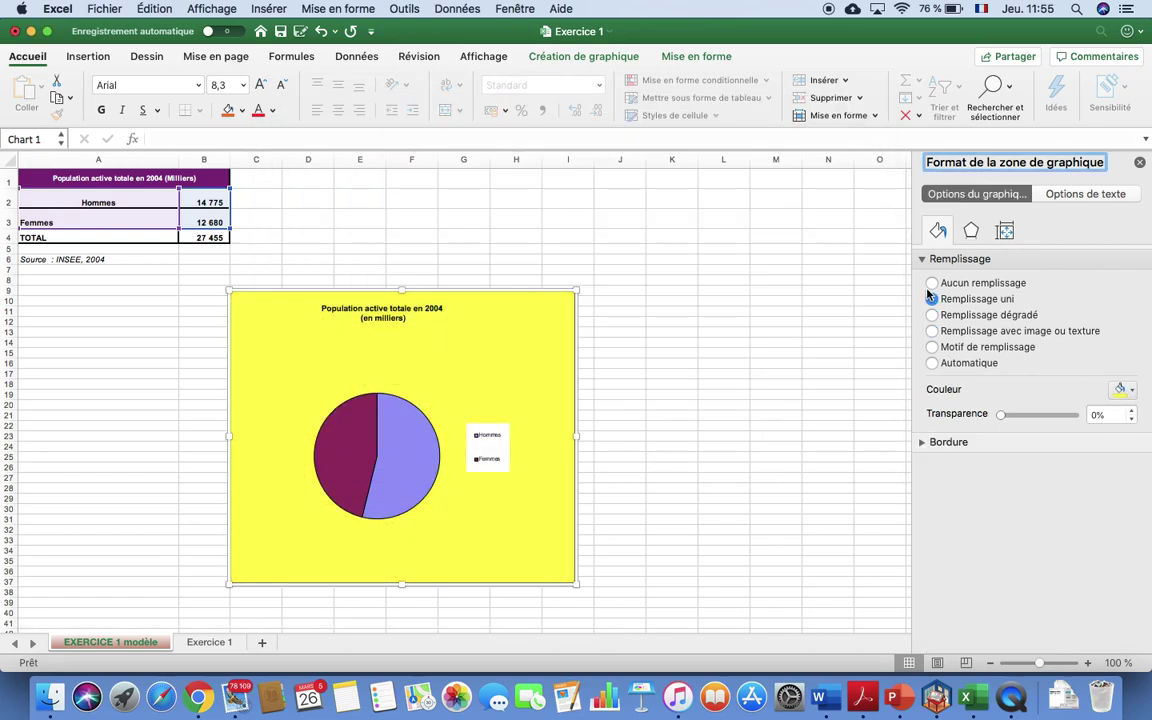
pyautogui.click(931, 283)
pyautogui.click(676, 445)
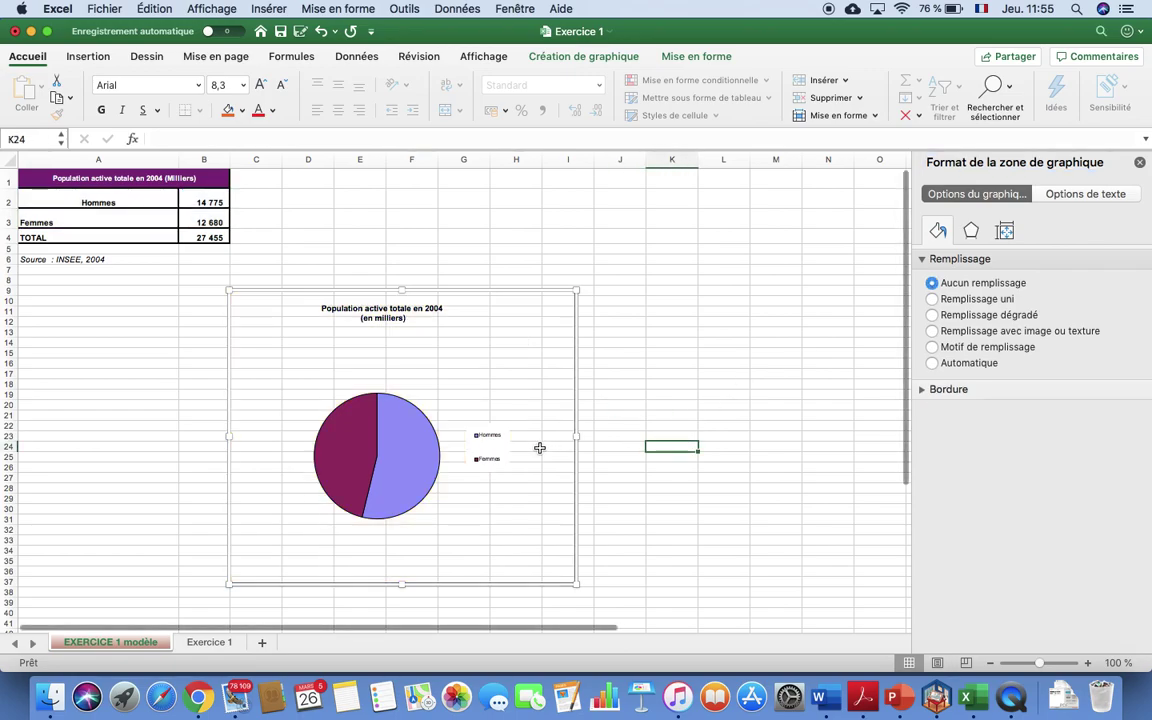
pyautogui.click(536, 414)
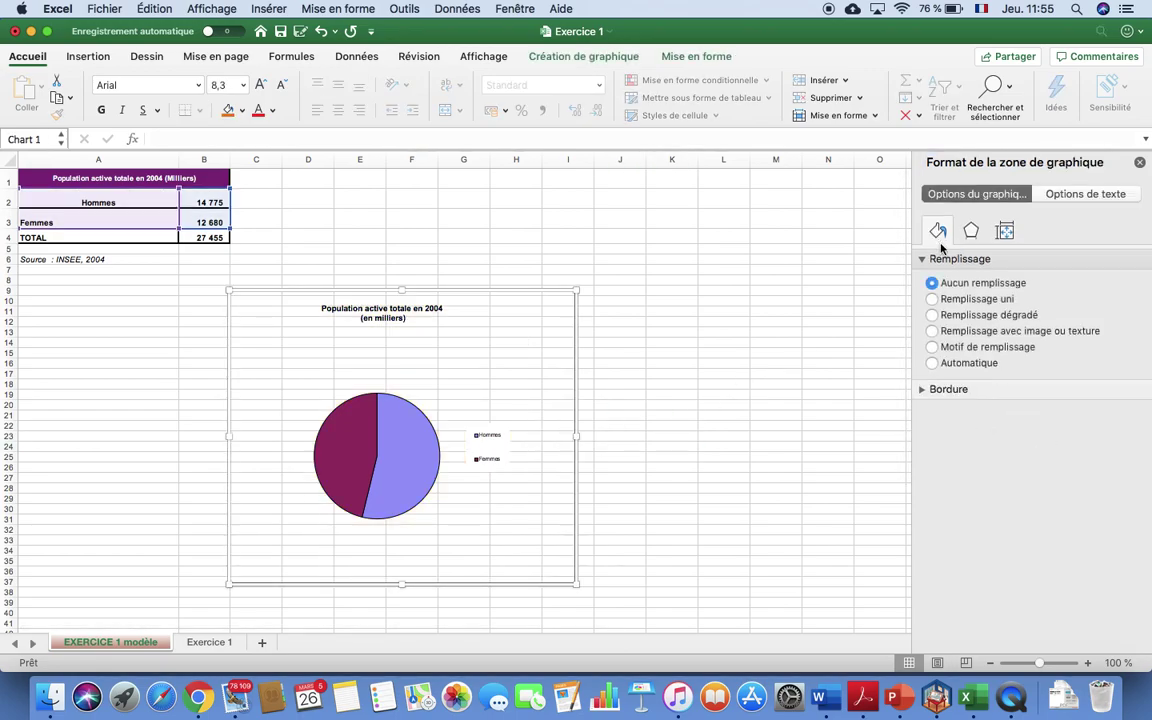
# Apply a solid white fill to the chart area.
pyautogui.click(971, 300)
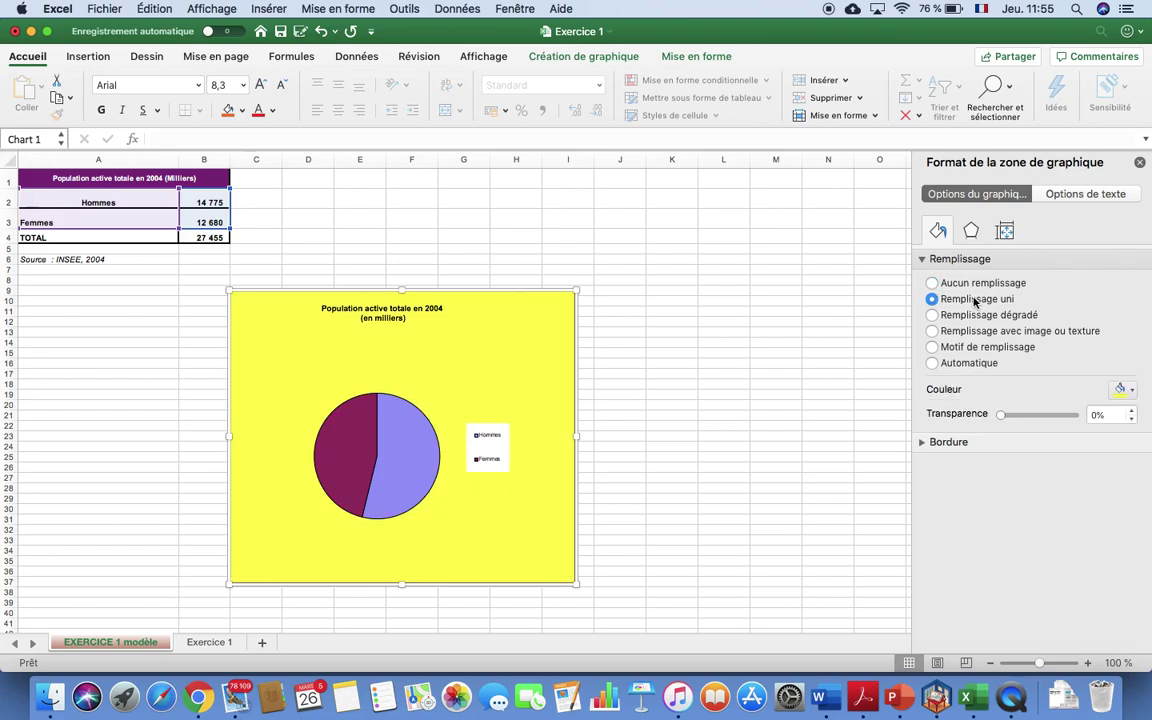
pyautogui.click(1127, 391)
pyautogui.click(1012, 434)
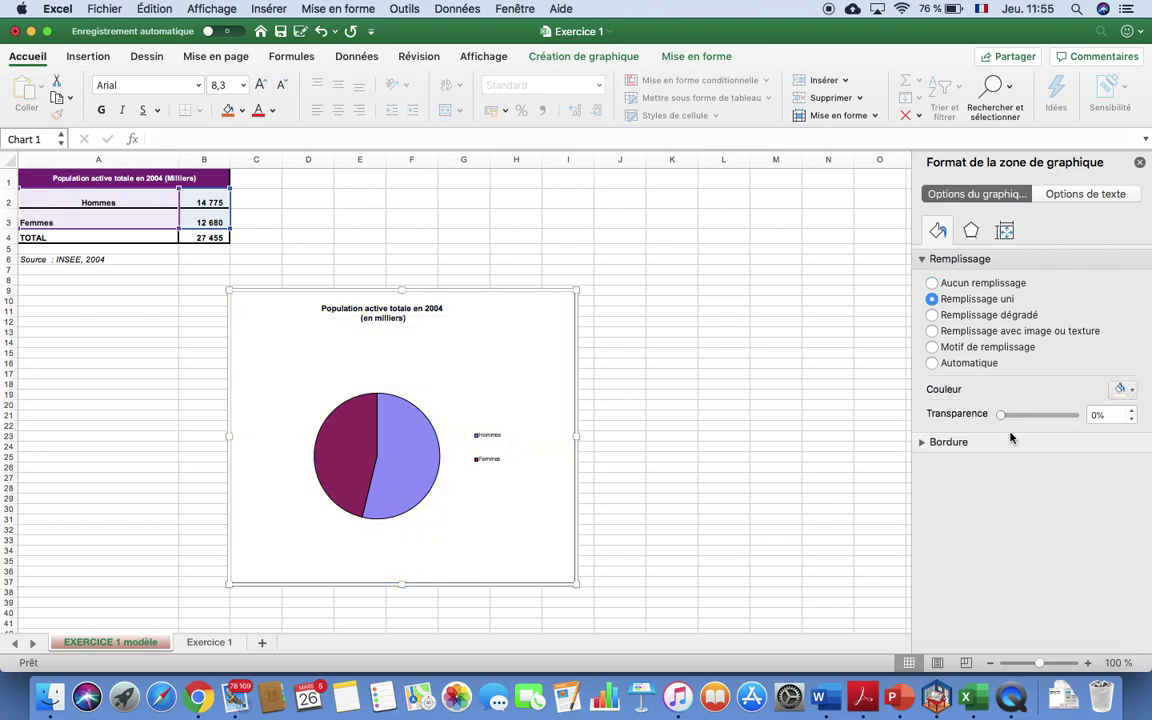
pyautogui.click(763, 432)
# Open the legend's formatting settings and try the positions Haut, Bas, À gauche, À droite and Haut à droite.
pyautogui.click(488, 445)
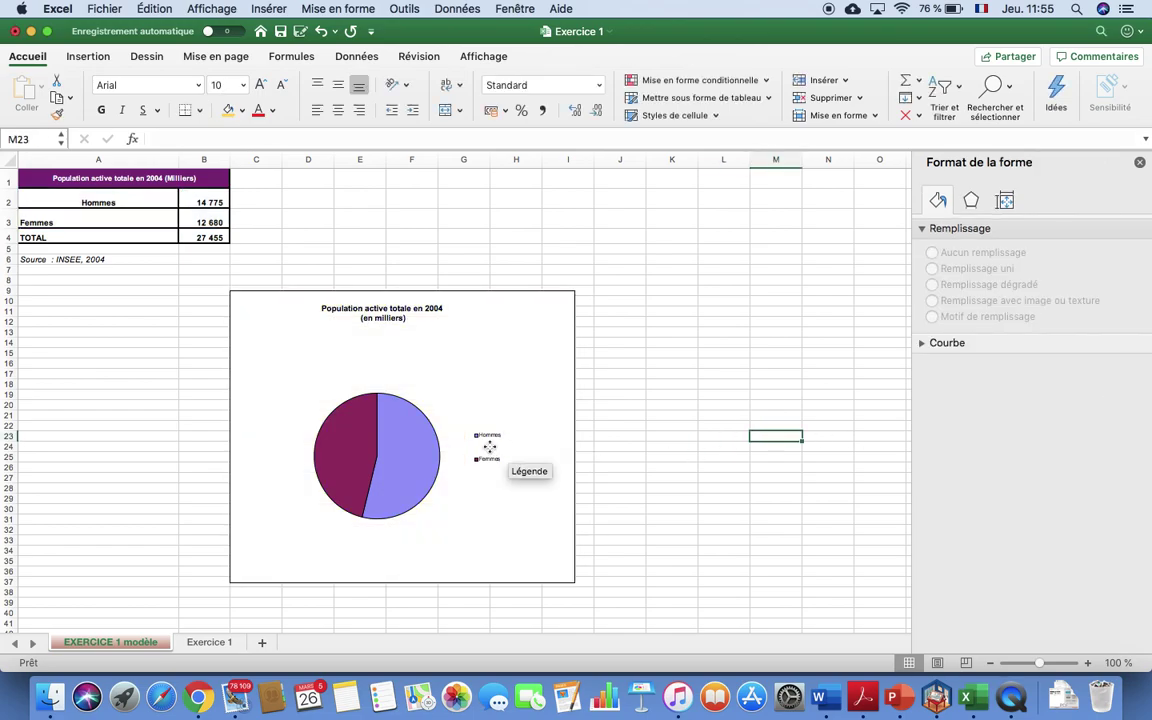
pyautogui.rightClick(489, 447)
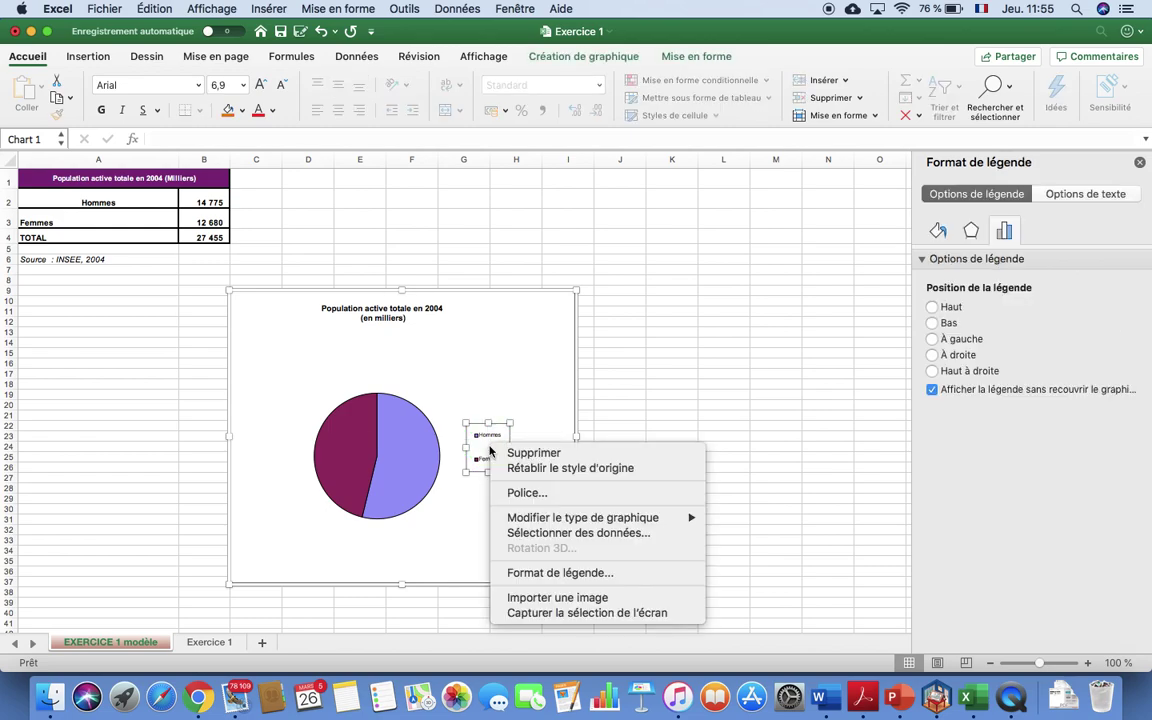
pyautogui.click(561, 578)
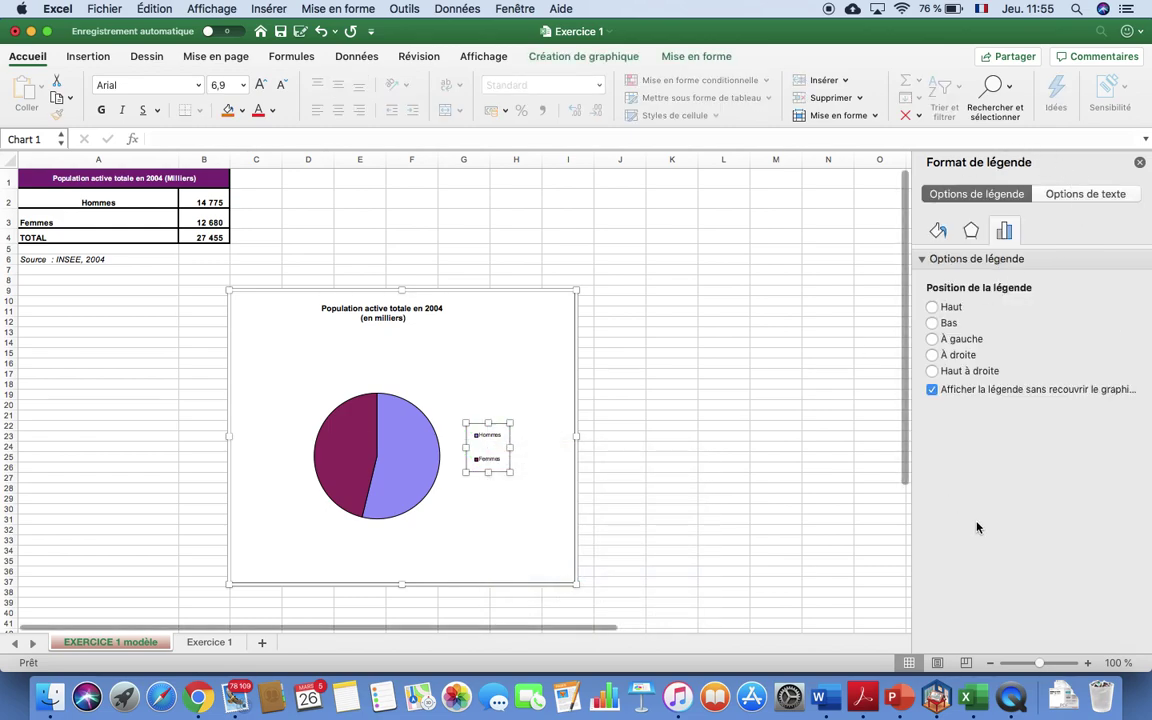
pyautogui.click(933, 308)
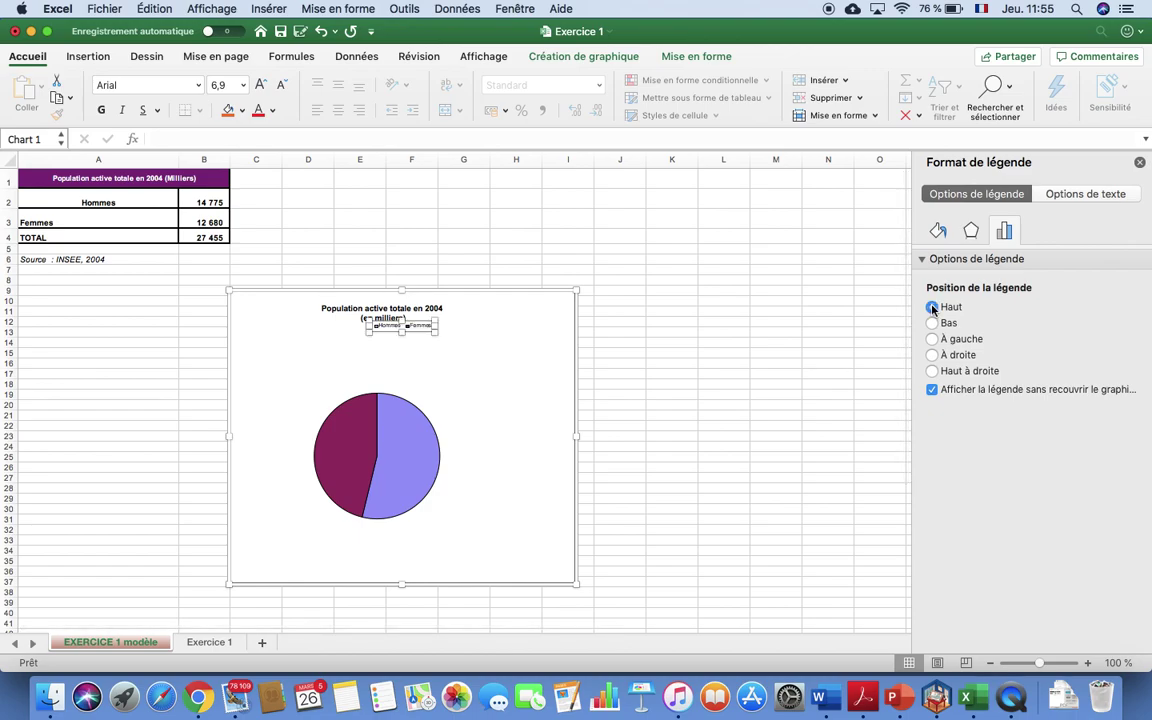
pyautogui.click(933, 323)
pyautogui.click(933, 339)
pyautogui.click(933, 355)
pyautogui.click(933, 371)
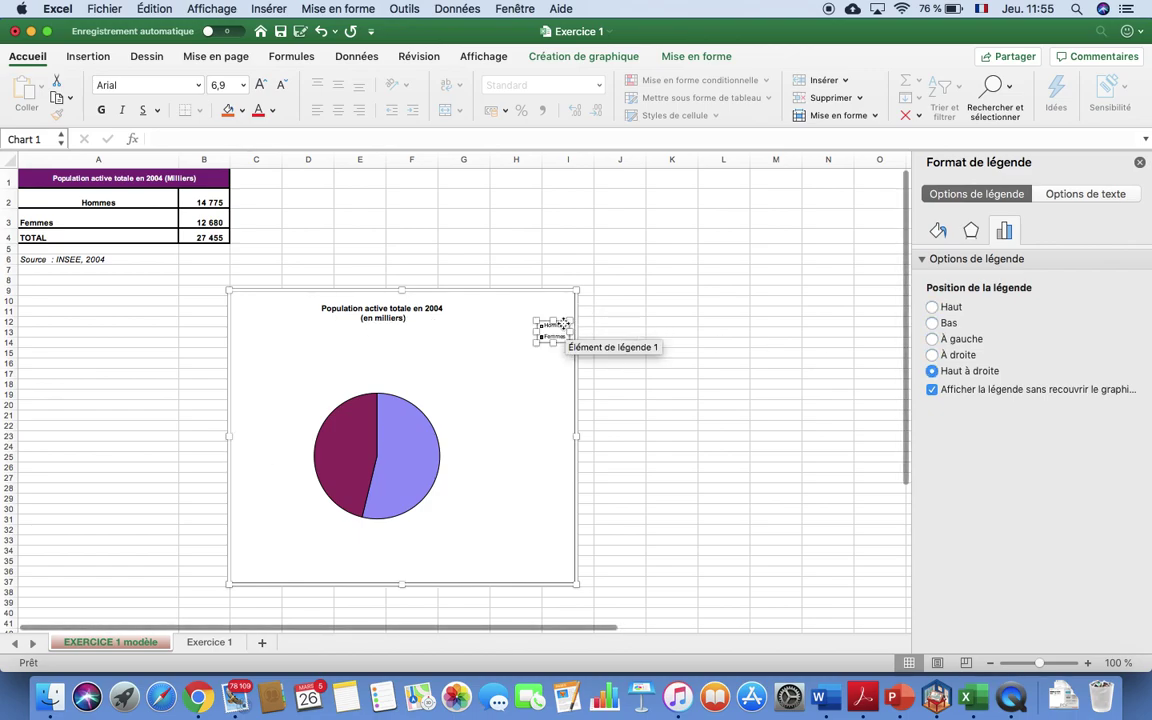
# Move the chart slightly up and to the right, and place the legend in the chart's upper-right area beside the title.
pyautogui.moveTo(564, 322); pyautogui.dragTo(562, 474)
pyautogui.click(553, 480)
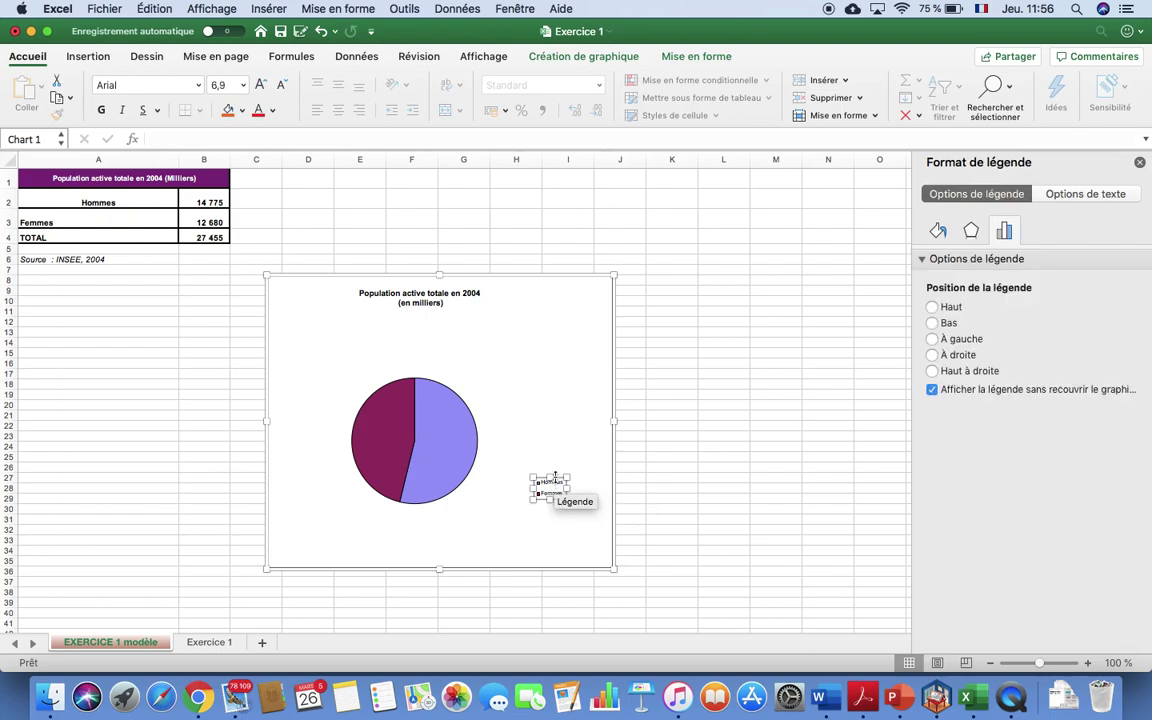
pyautogui.moveTo(562, 478); pyautogui.dragTo(556, 302)
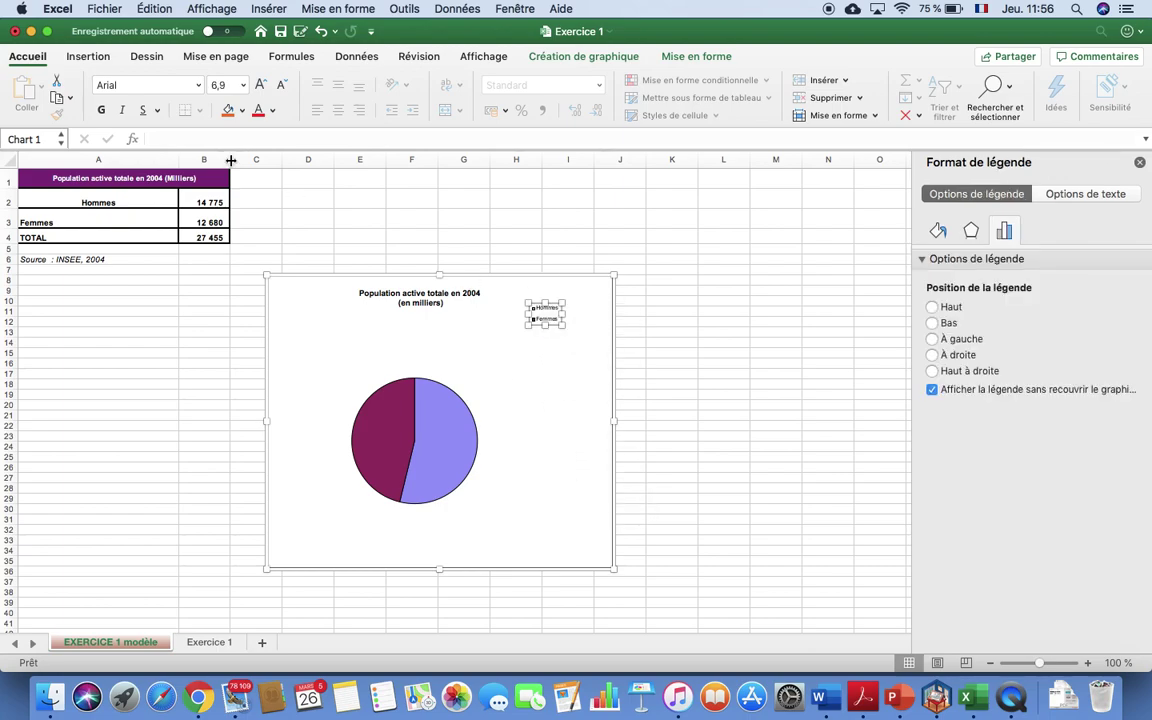
# Increase the legend's font size to 14 and colour its text red.
pyautogui.click(259, 86)
pyautogui.click(259, 86)
pyautogui.click(259, 86)
pyautogui.click(259, 86)
pyautogui.click(259, 86)
pyautogui.click(259, 86)
pyautogui.click(259, 86)
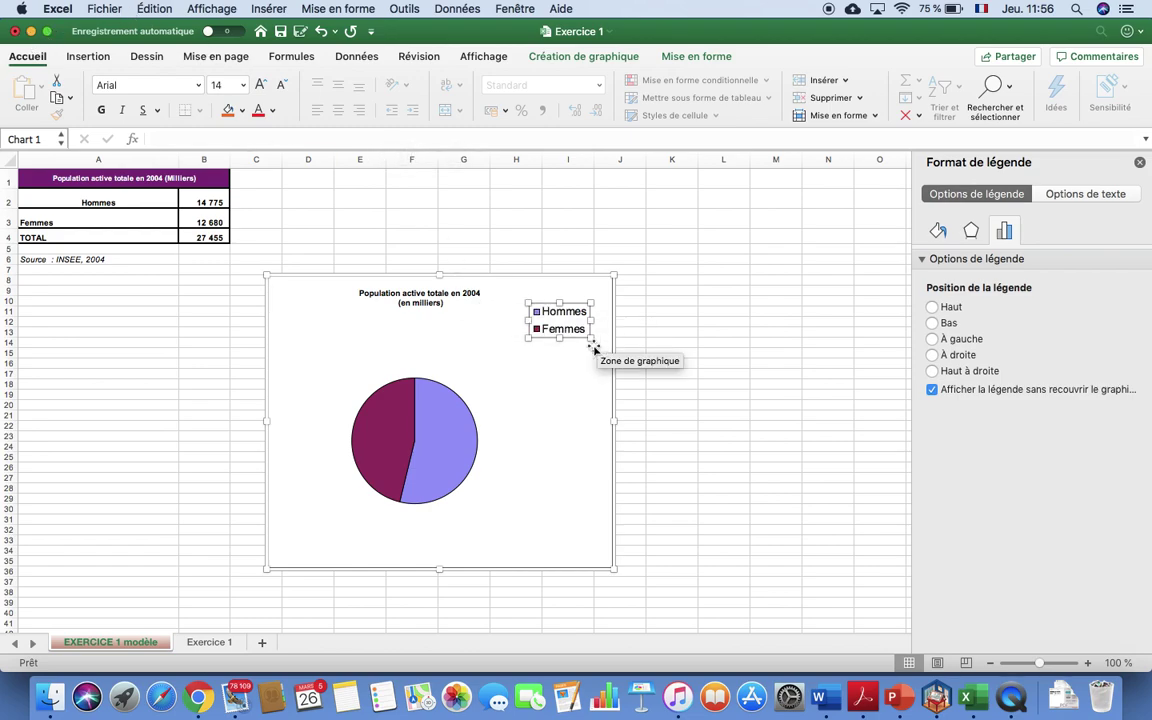
pyautogui.click(259, 113)
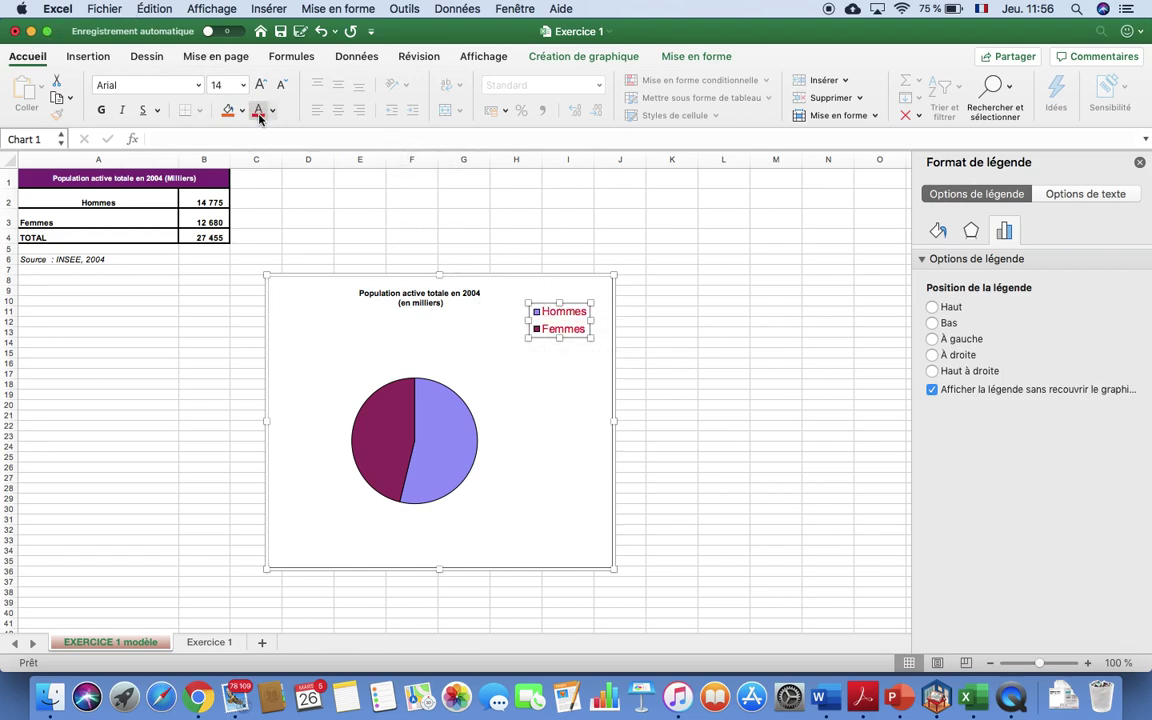
pyautogui.click(685, 326)
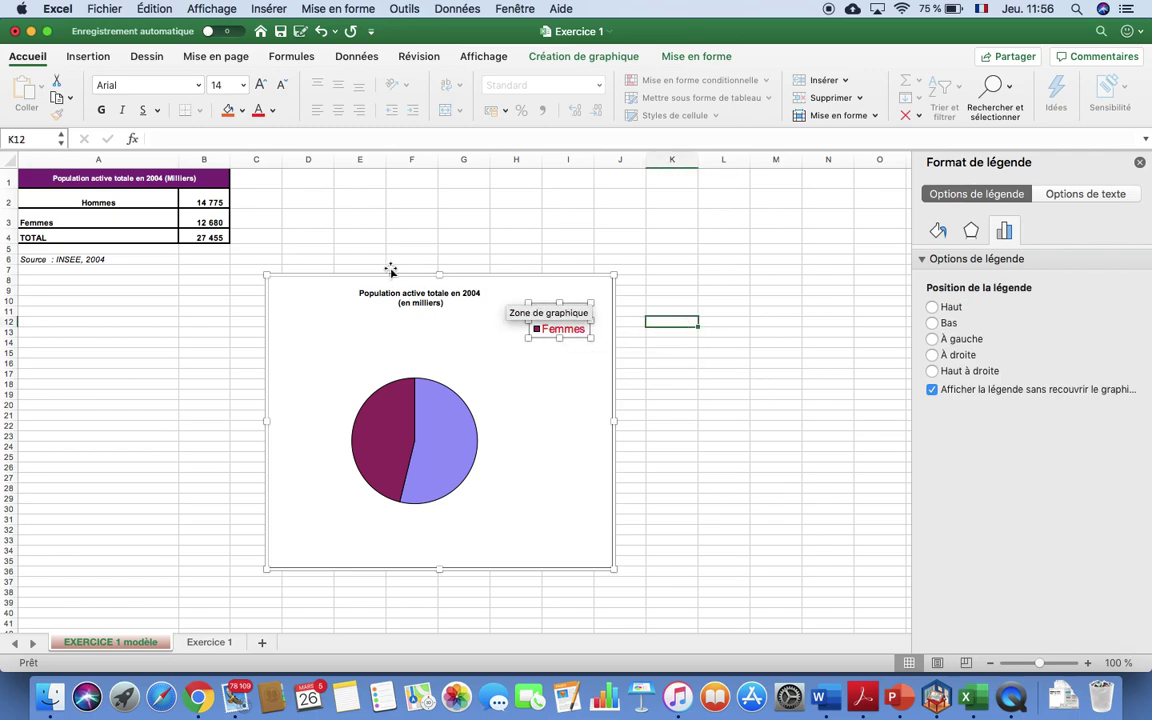
# Open the chart title's formatting settings and review its text options and title options.
pyautogui.click(392, 302)
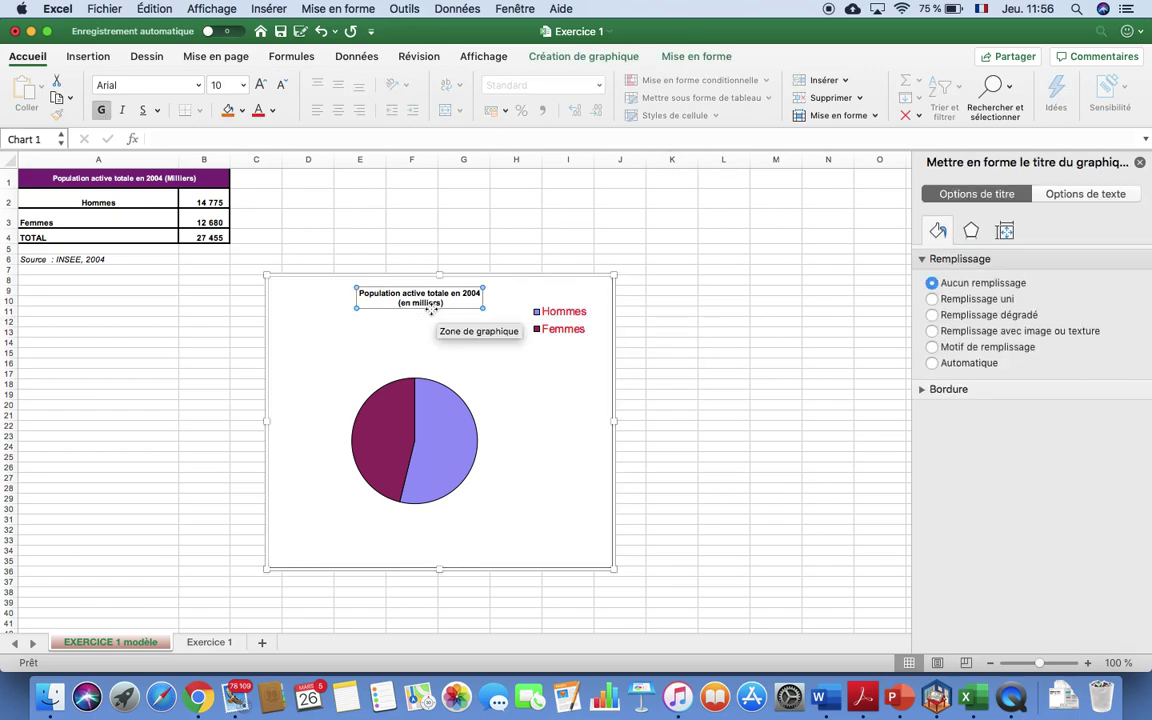
pyautogui.rightClick(431, 311)
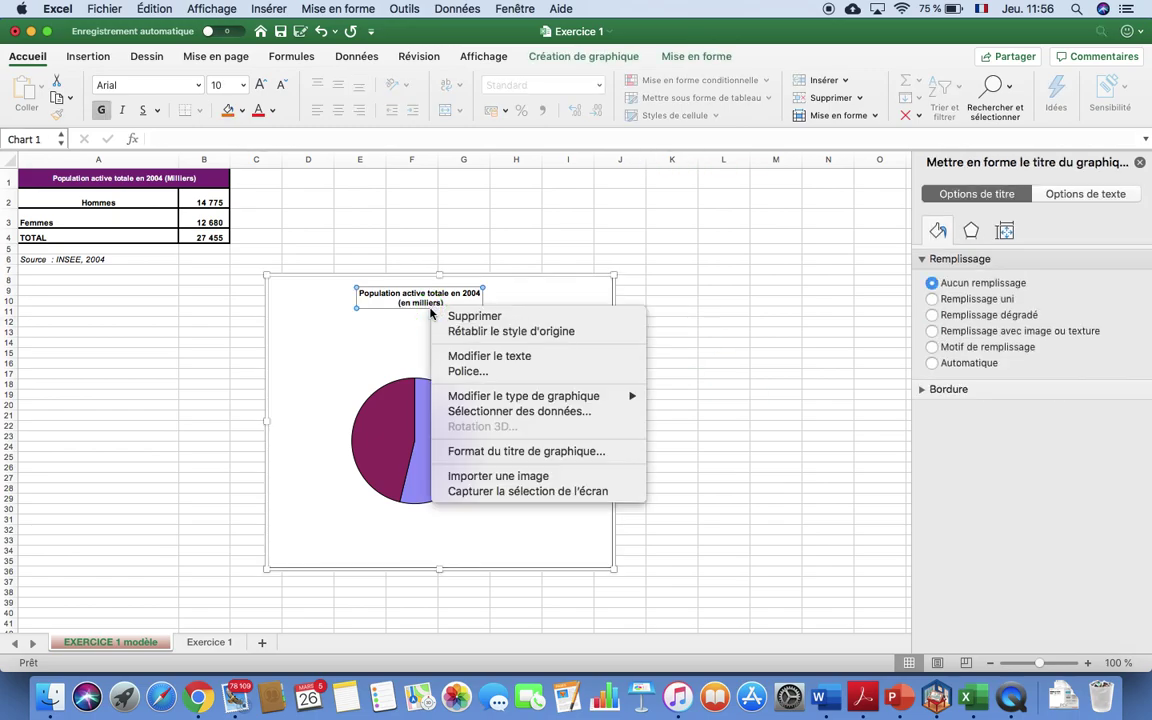
pyautogui.click(475, 452)
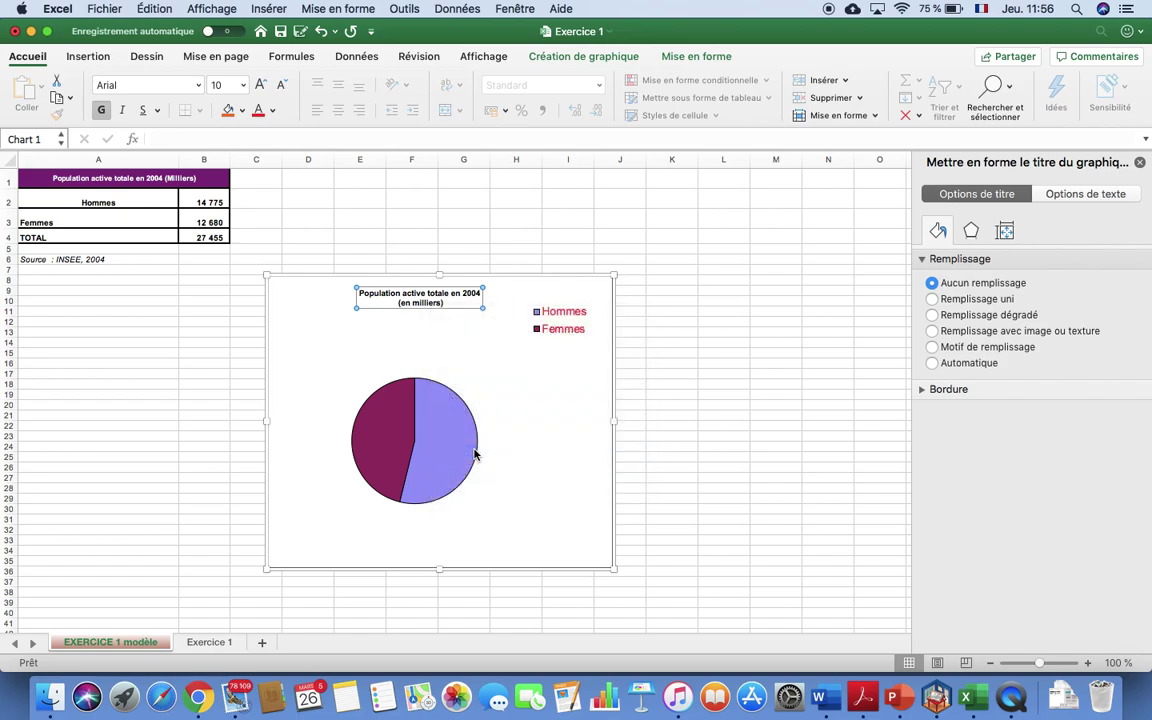
pyautogui.click(1088, 194)
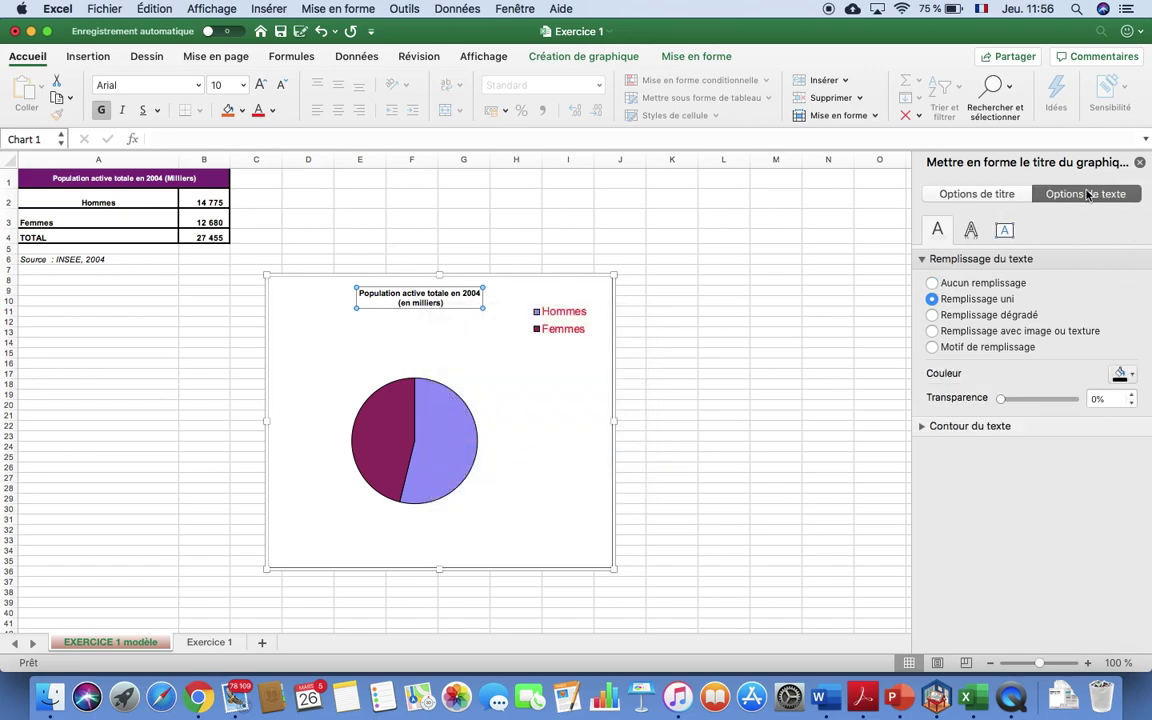
pyautogui.click(954, 195)
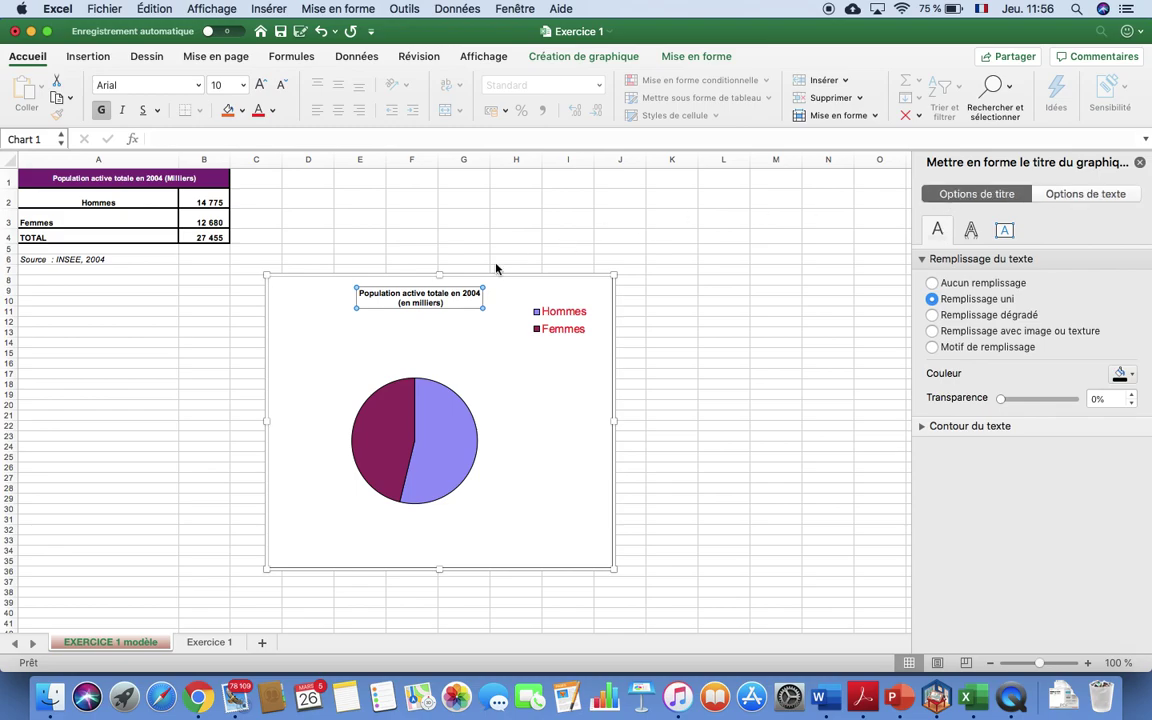
# Move the chart title to the chart's upper-left corner and set its font size to 12.
pyautogui.moveTo(400, 305); pyautogui.dragTo(329, 306)
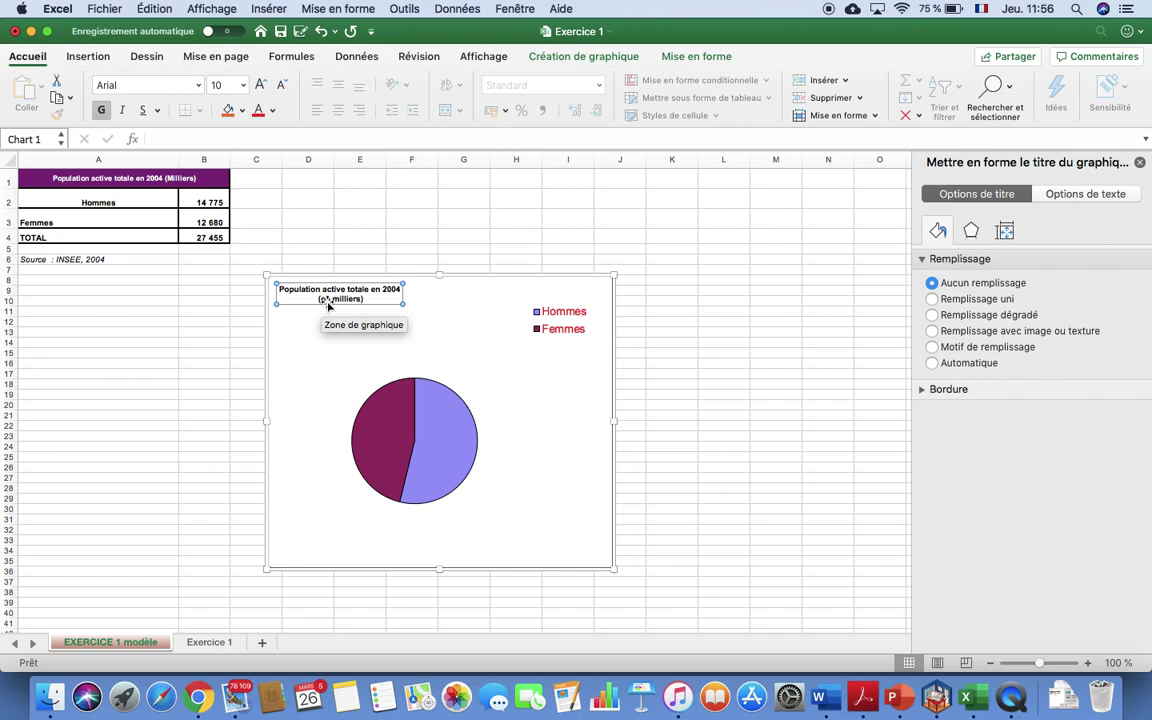
pyautogui.click(261, 87)
pyautogui.click(261, 87)
pyautogui.click(261, 87)
pyautogui.click(261, 87)
pyautogui.click(261, 87)
pyautogui.click(261, 87)
pyautogui.click(282, 87)
pyautogui.click(282, 87)
pyautogui.click(282, 87)
pyautogui.click(282, 87)
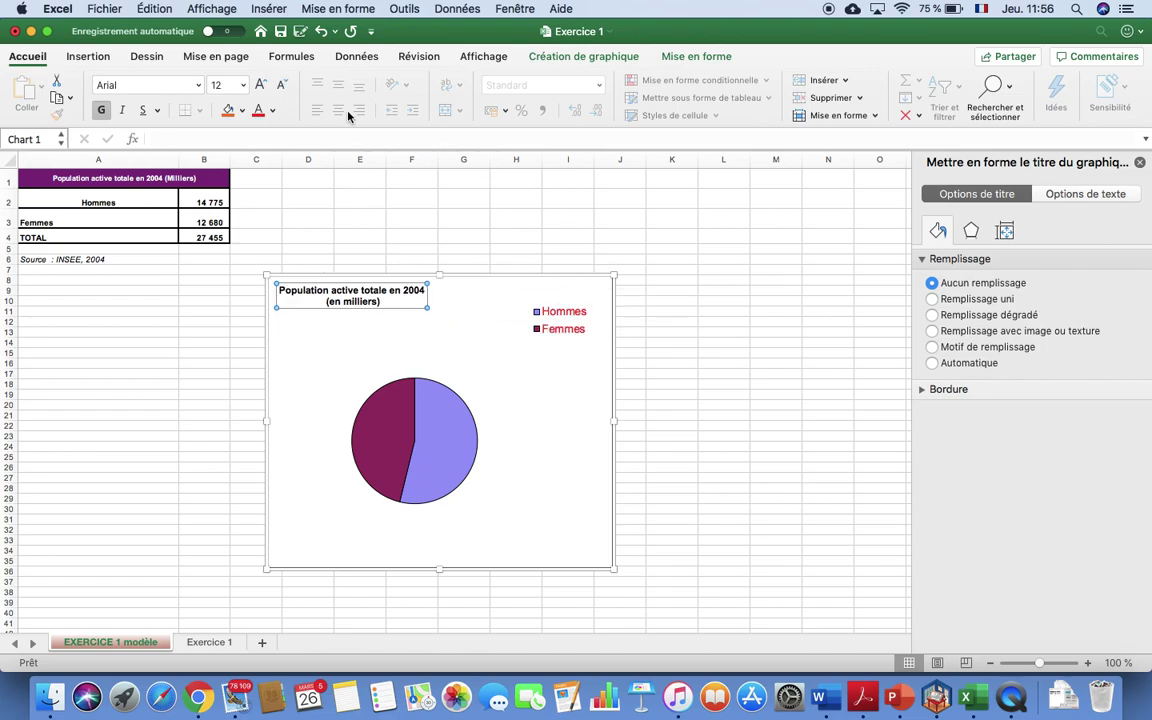
# Fill the pie chart's Hommes slice with the standard green colour through its data point formatting.
pyautogui.click(441, 419)
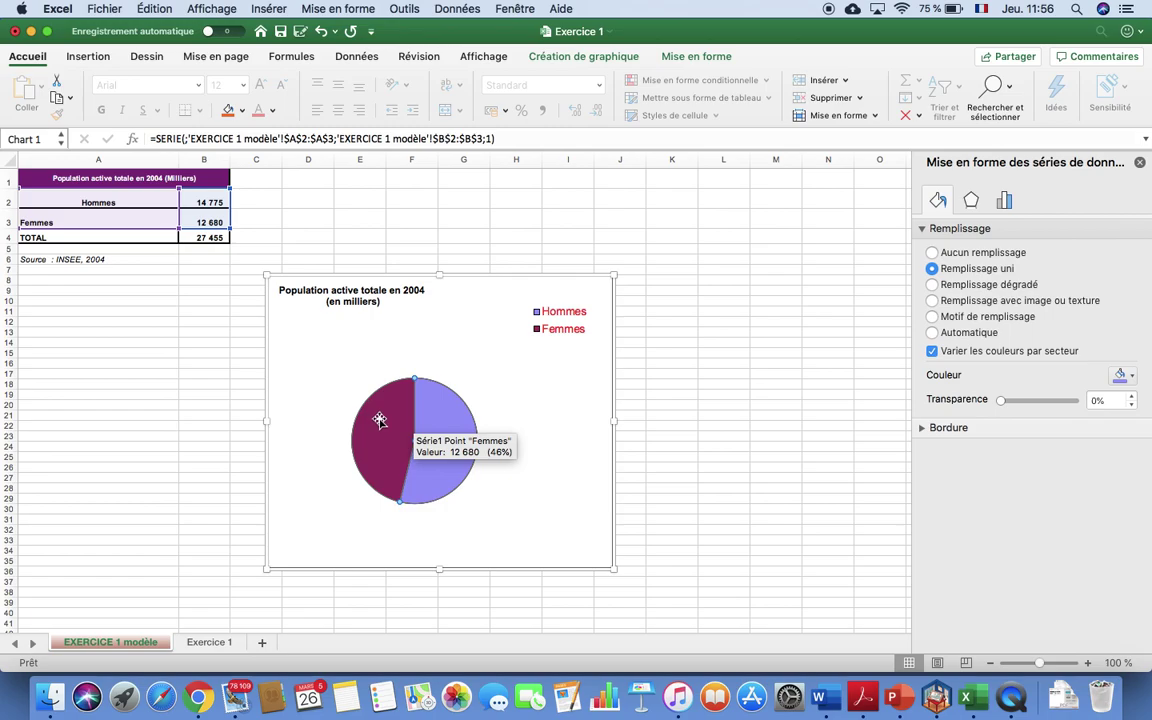
pyautogui.click(418, 392)
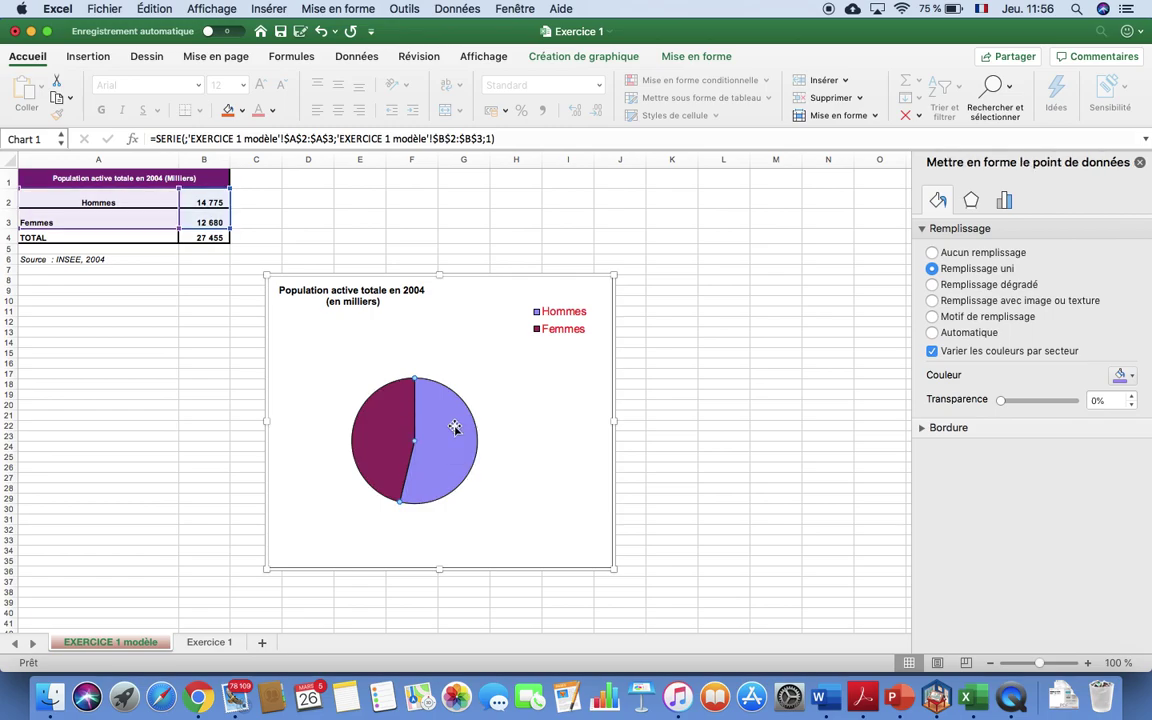
pyautogui.rightClick(455, 428)
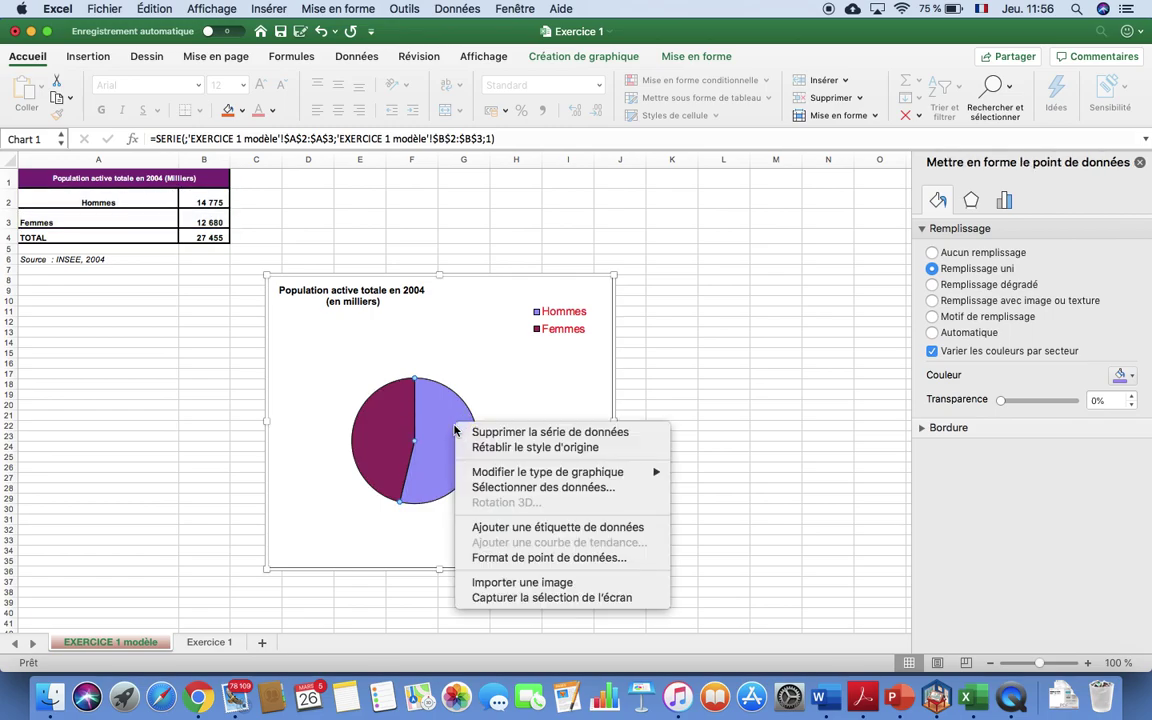
pyautogui.click(530, 558)
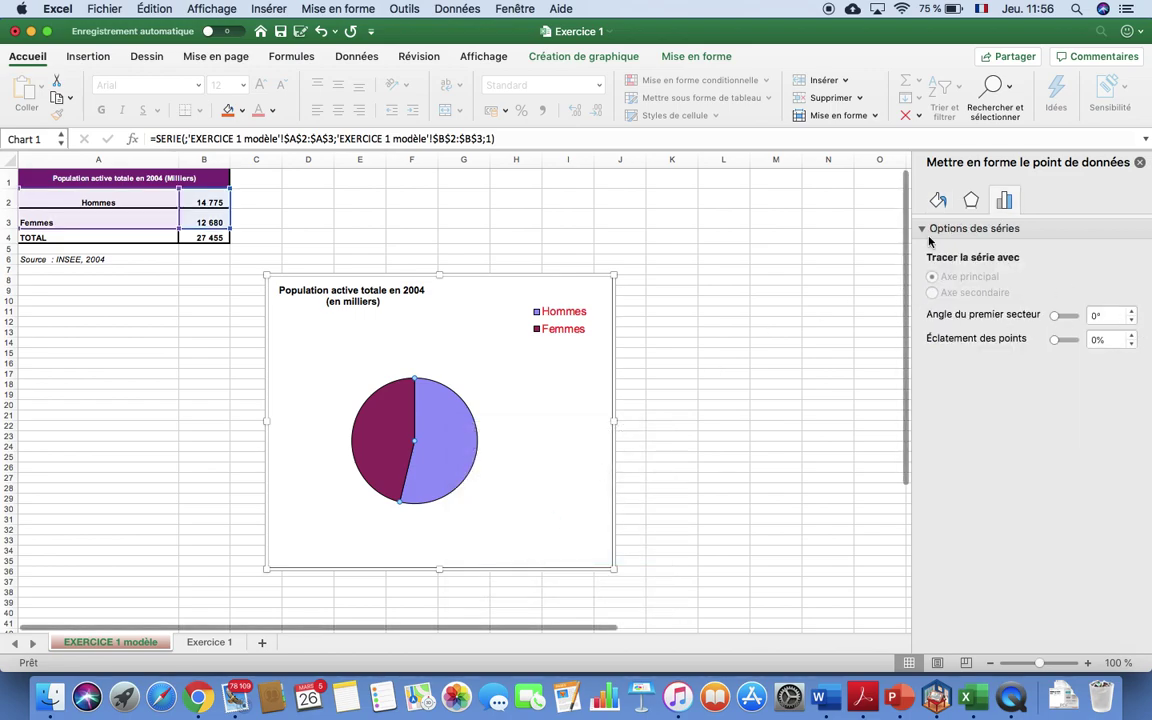
pyautogui.click(936, 201)
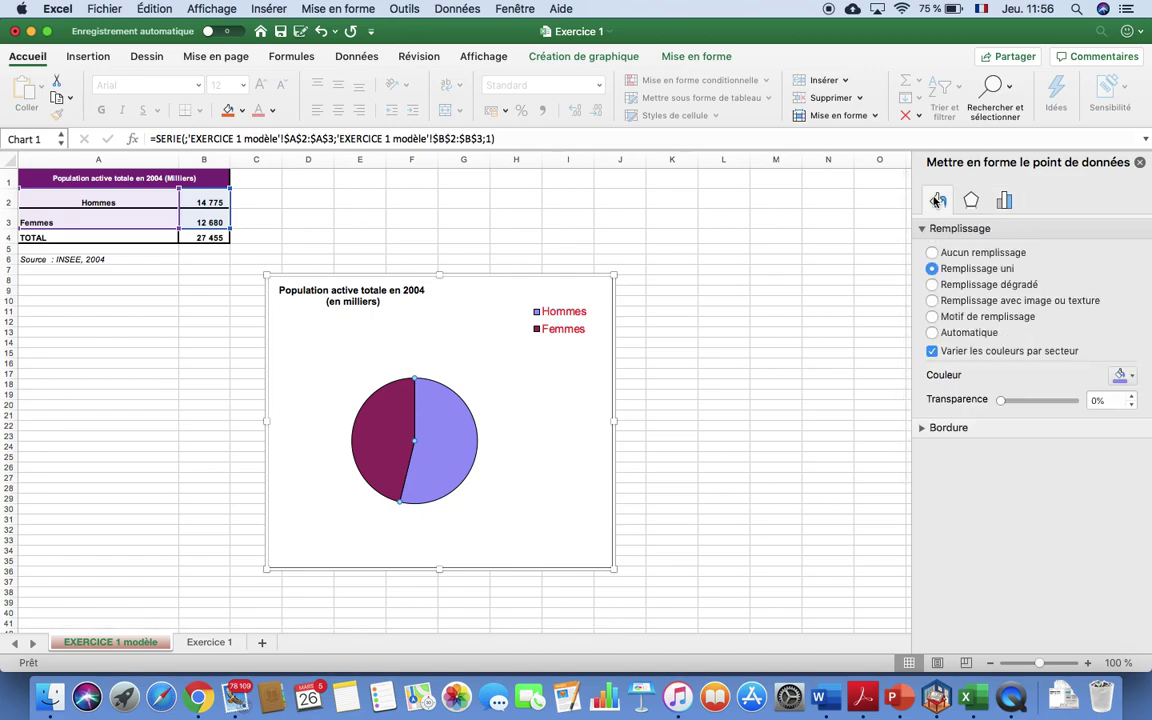
pyautogui.click(1134, 376)
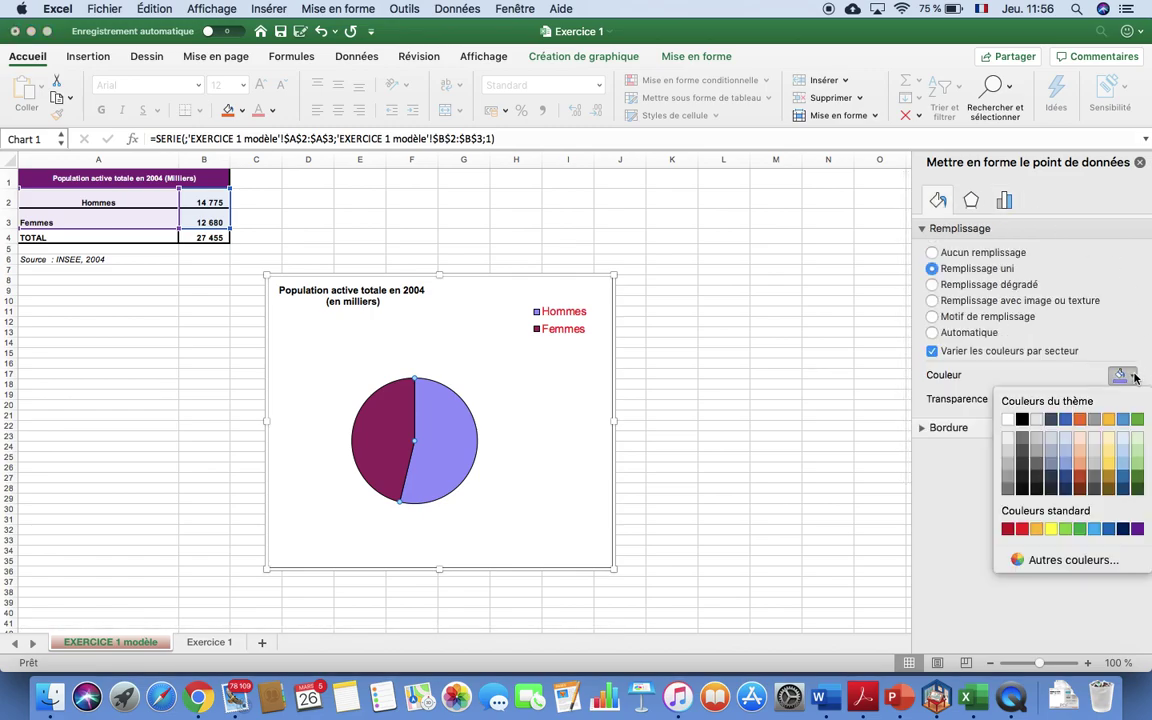
pyautogui.click(1081, 530)
# Fill the pie chart's Femmes slice with the standard orange colour and deselect the chart.
pyautogui.click(395, 433)
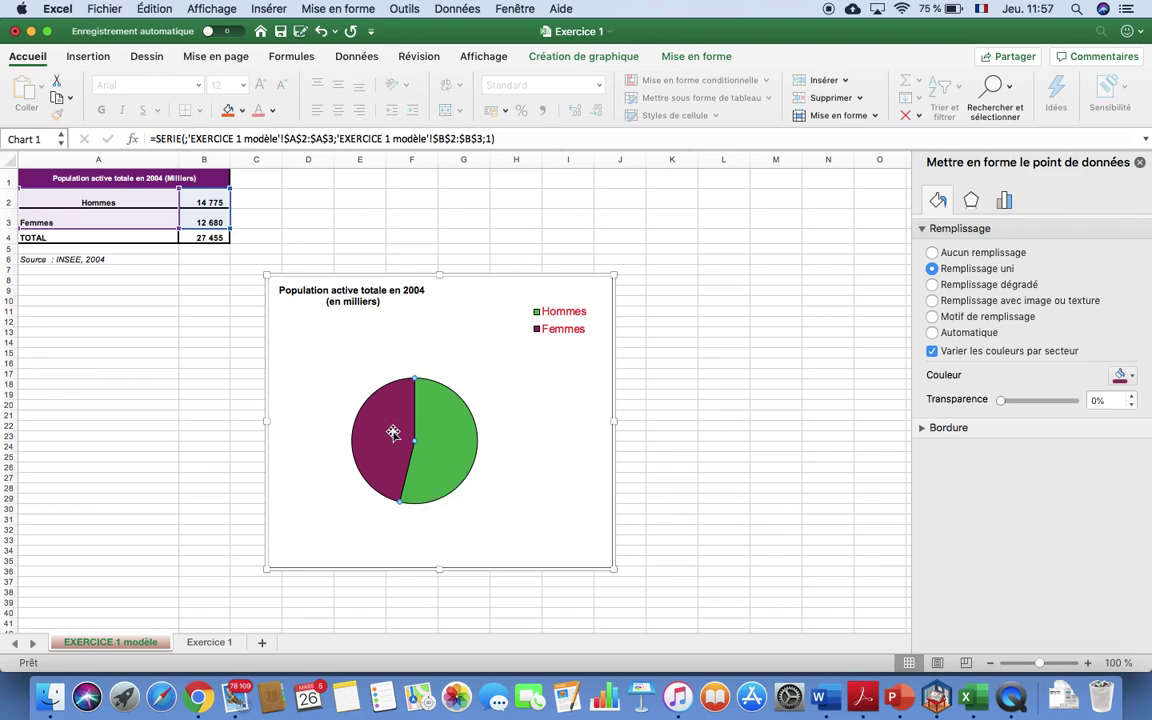
pyautogui.rightClick(393, 432)
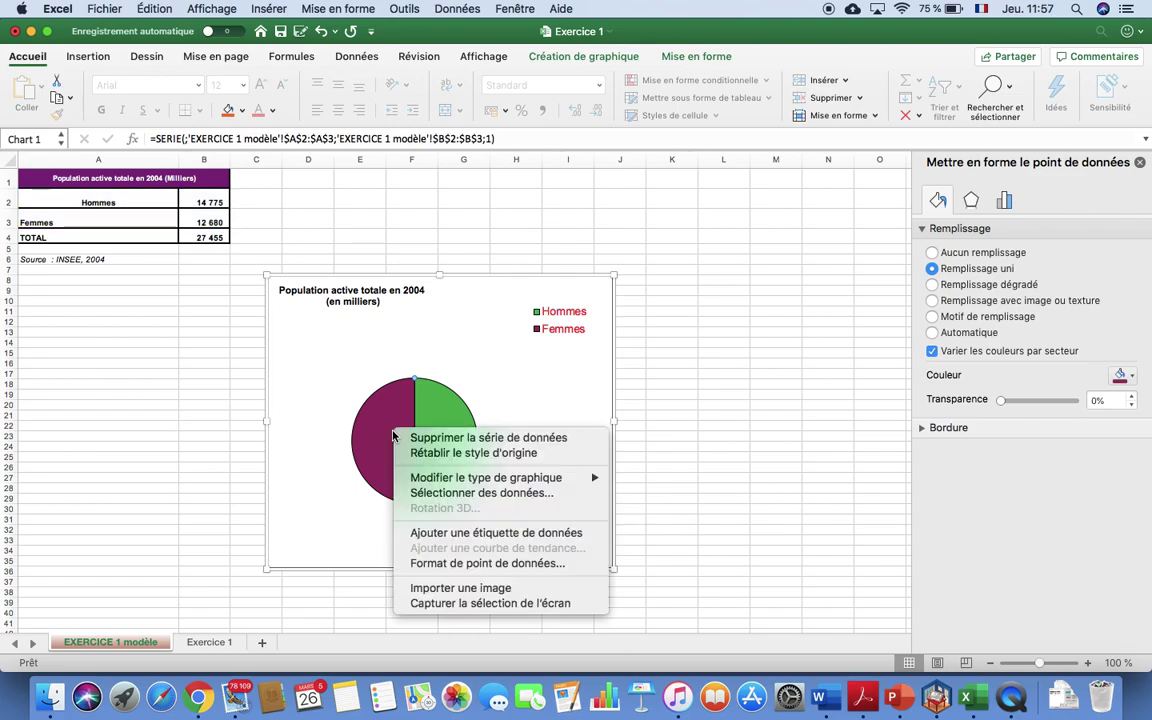
pyautogui.click(450, 564)
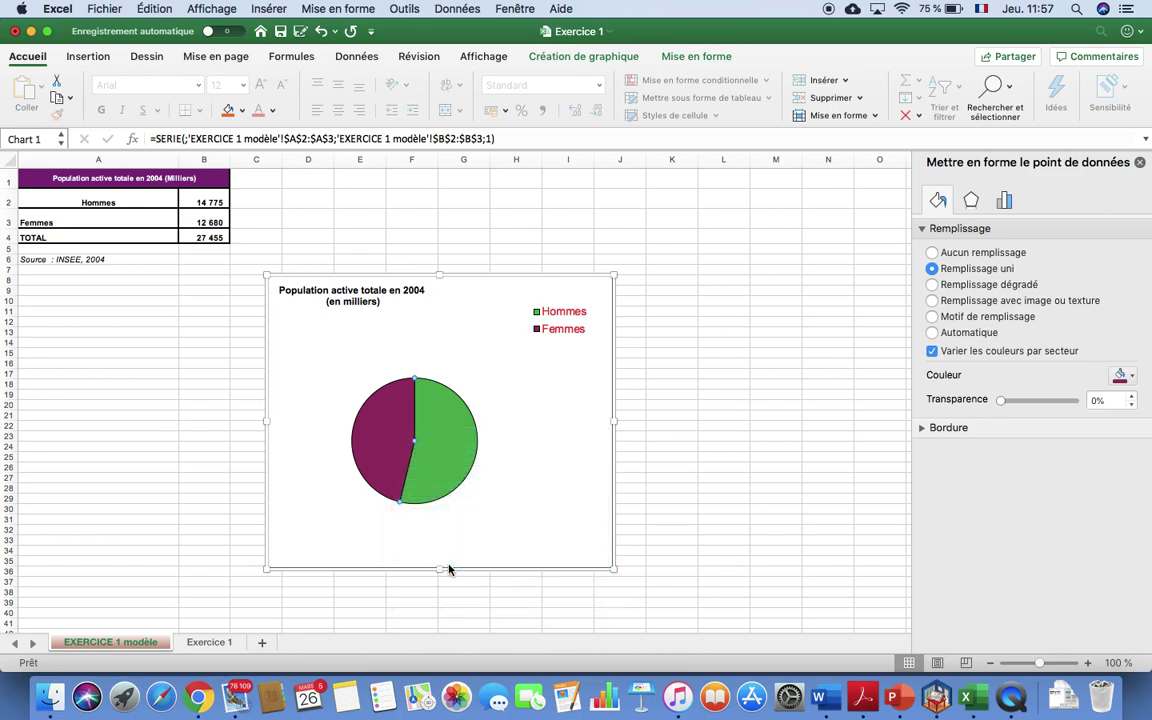
pyautogui.click(938, 201)
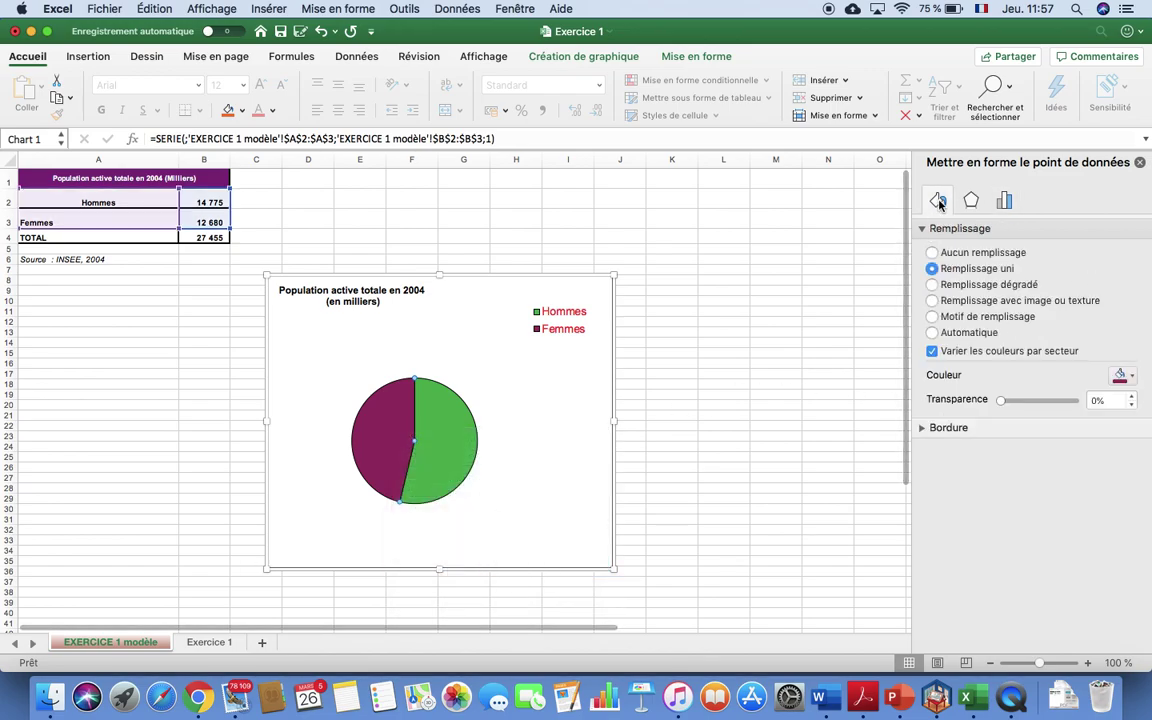
pyautogui.click(1133, 375)
pyautogui.click(1036, 529)
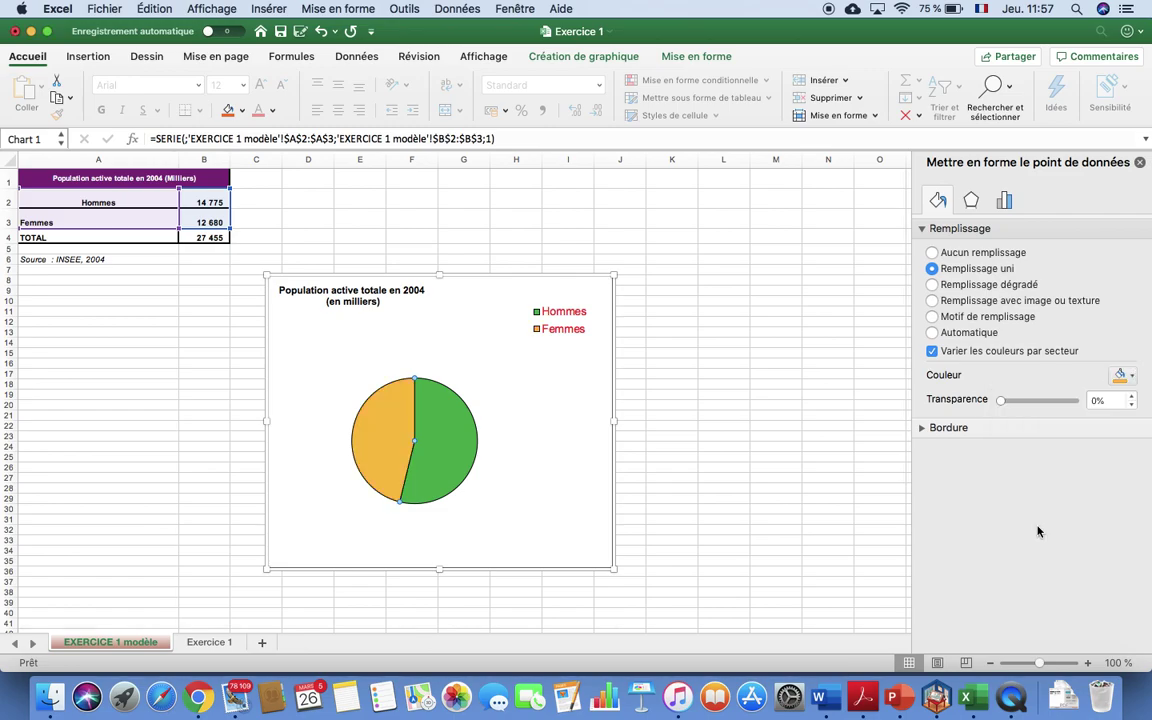
pyautogui.click(731, 451)
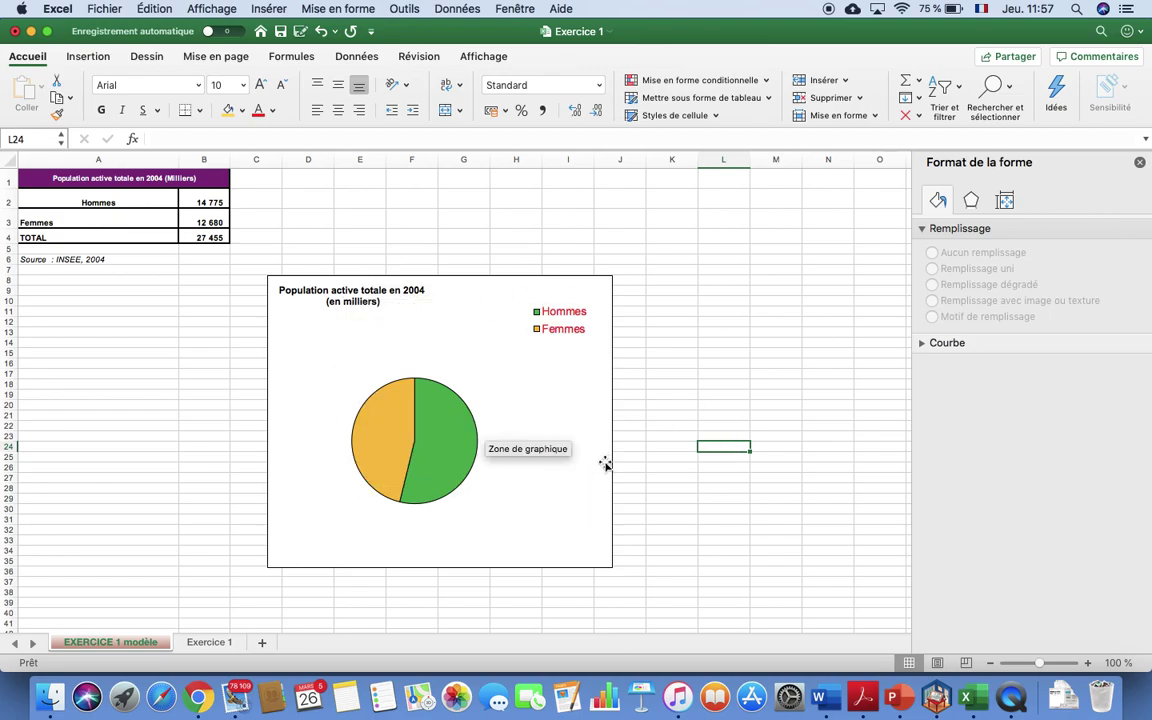
# Show the series options for the whole pie and the commands available for it, and deselect the chart.
pyautogui.click(435, 417)
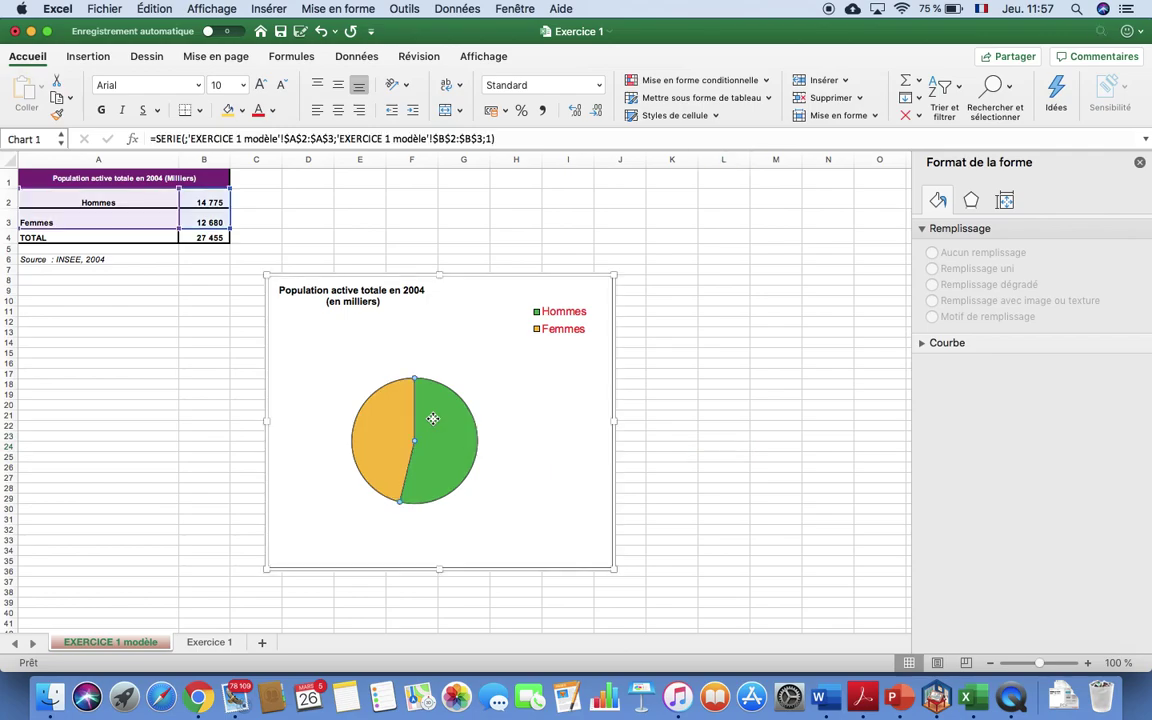
pyautogui.rightClick(433, 421)
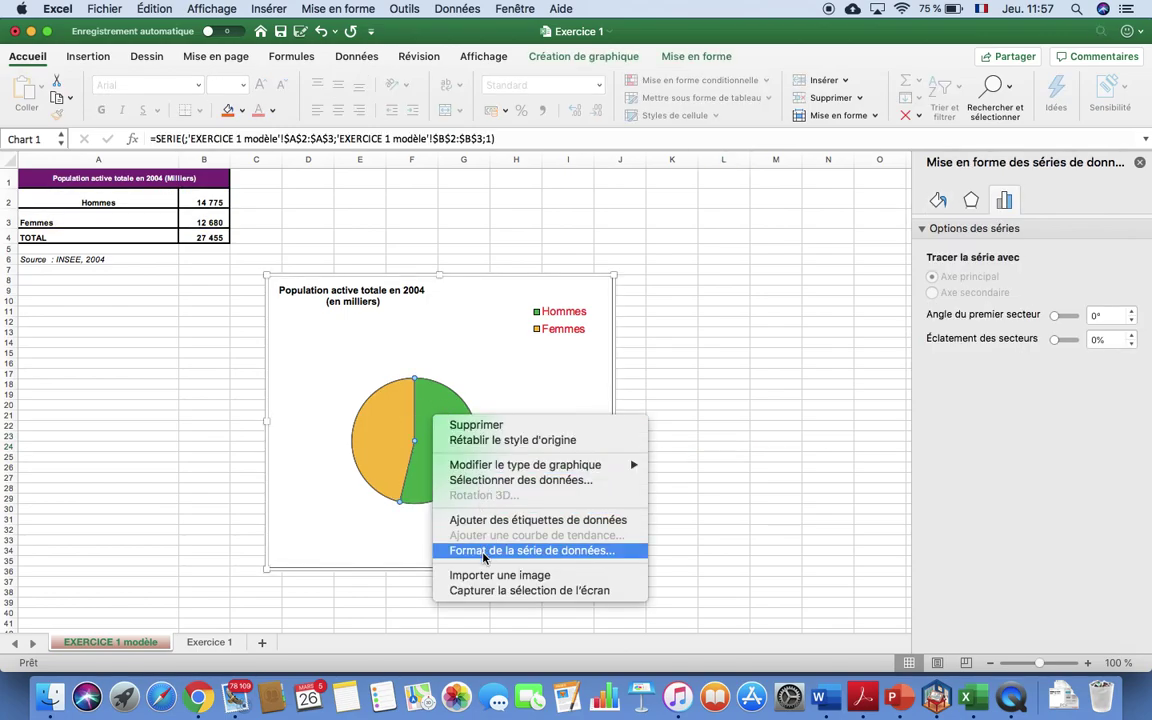
pyautogui.click(698, 461)
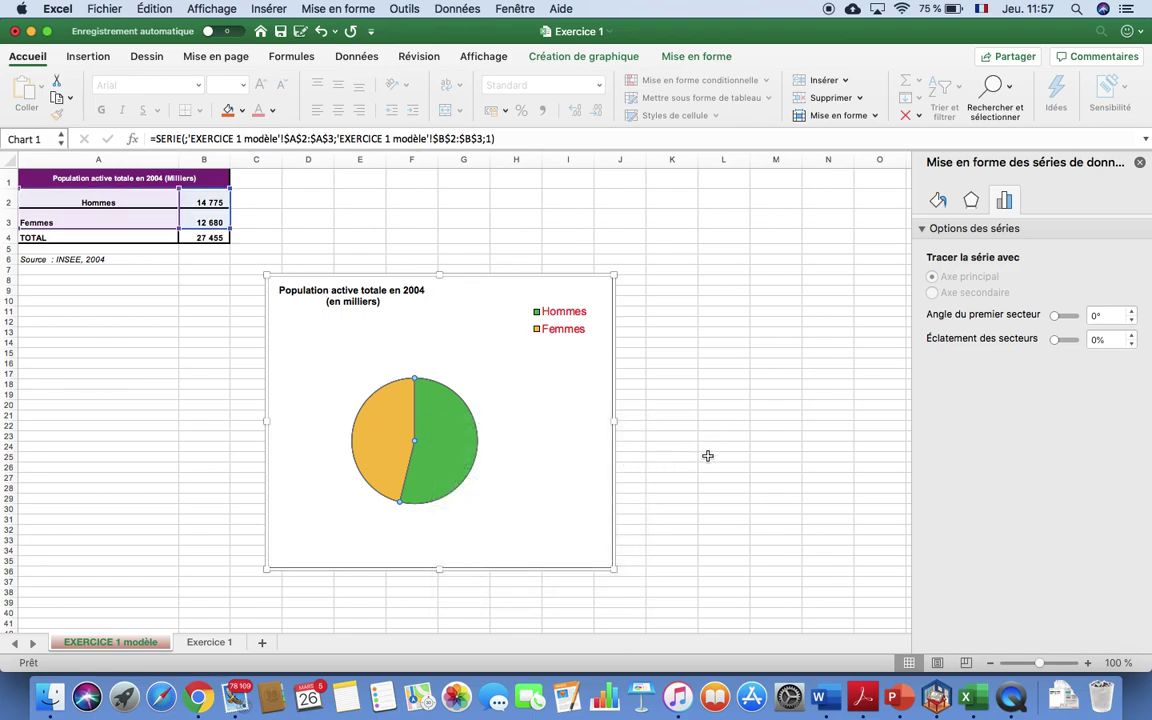
pyautogui.click(707, 456)
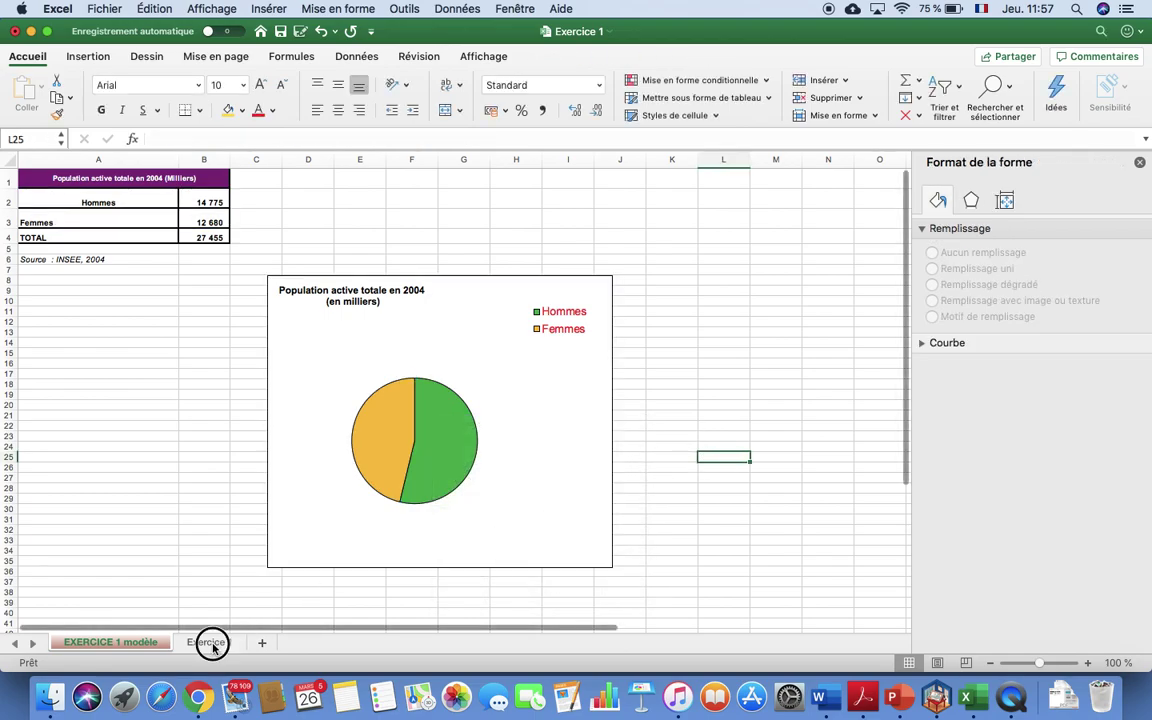
# On the Exercice 1 sheet, insert a basic 2D pie chart from A2:B3 and place it just below the table.
pyautogui.click(210, 643)
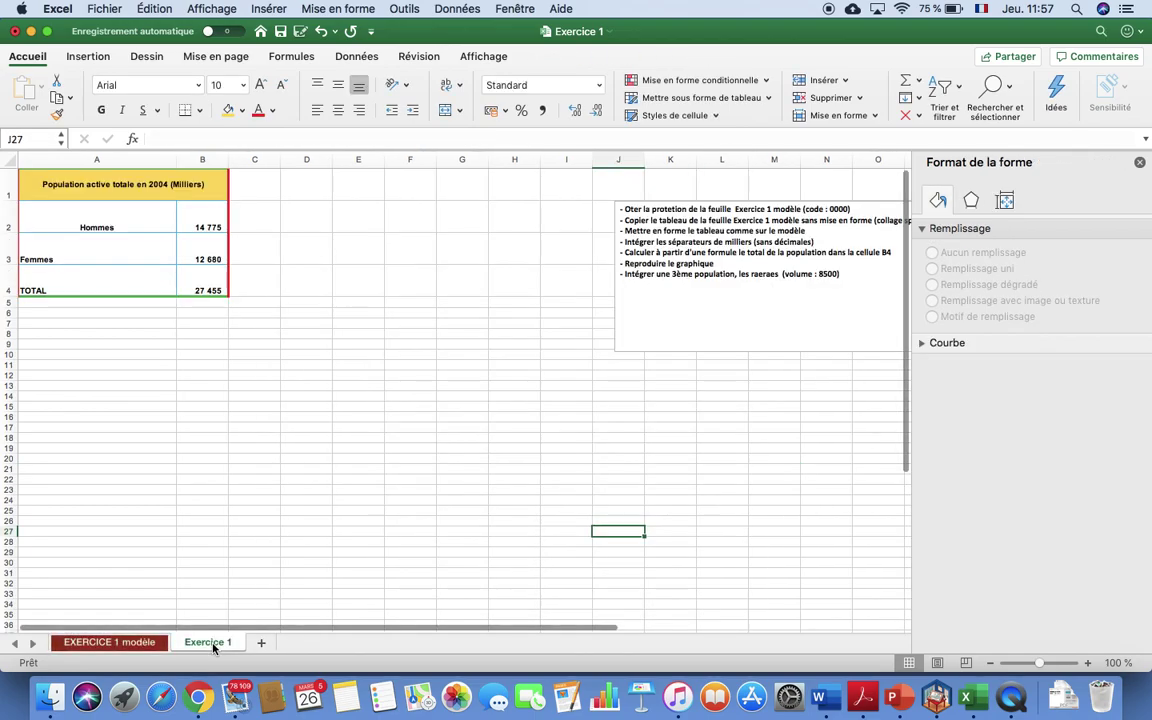
pyautogui.click(143, 648)
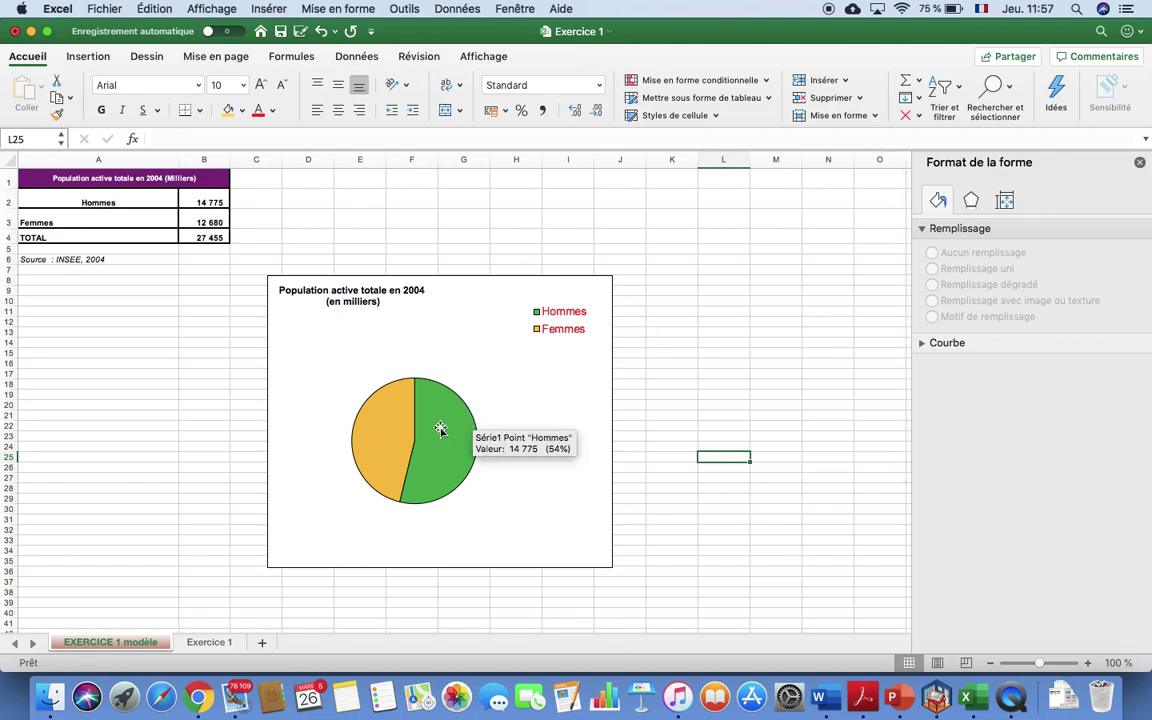
pyautogui.click(216, 650)
pyautogui.click(74, 219)
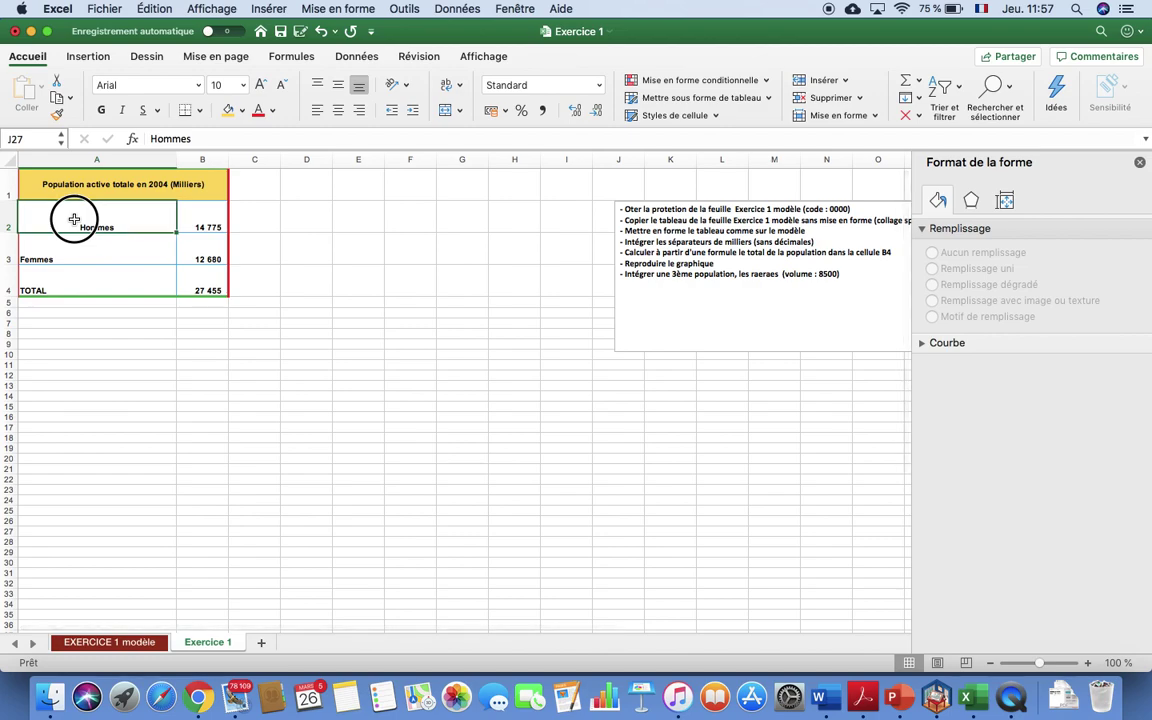
pyautogui.moveTo(74, 219); pyautogui.dragTo(197, 260)
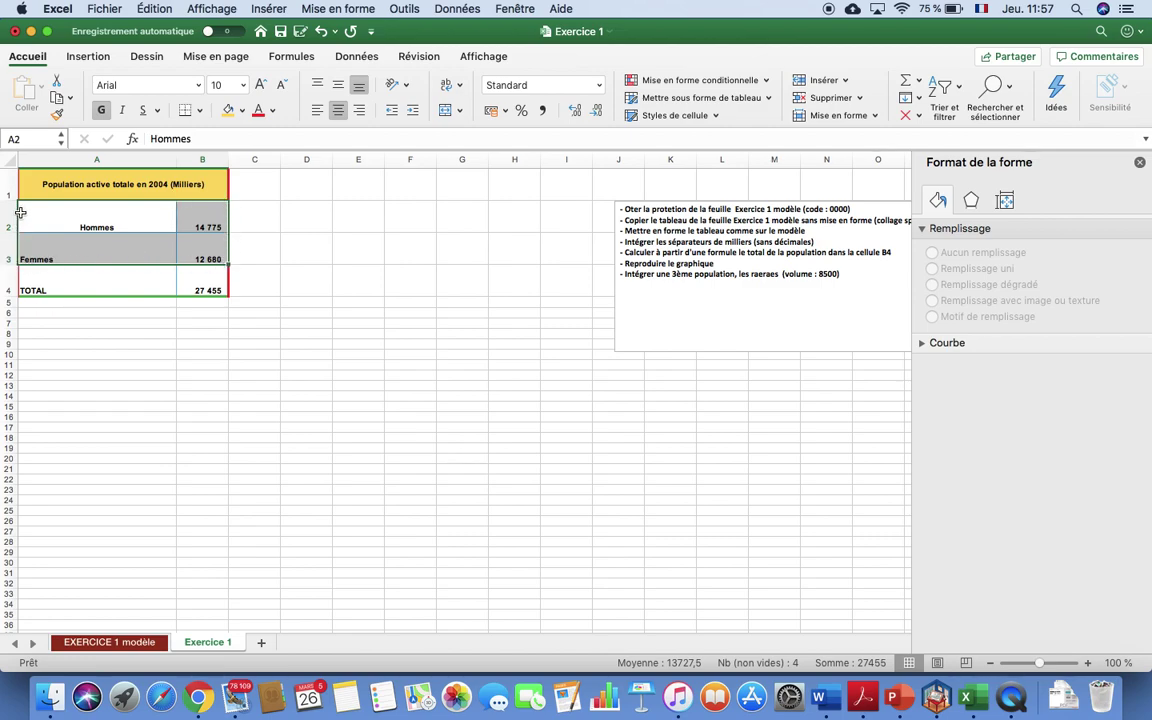
pyautogui.click(57, 222)
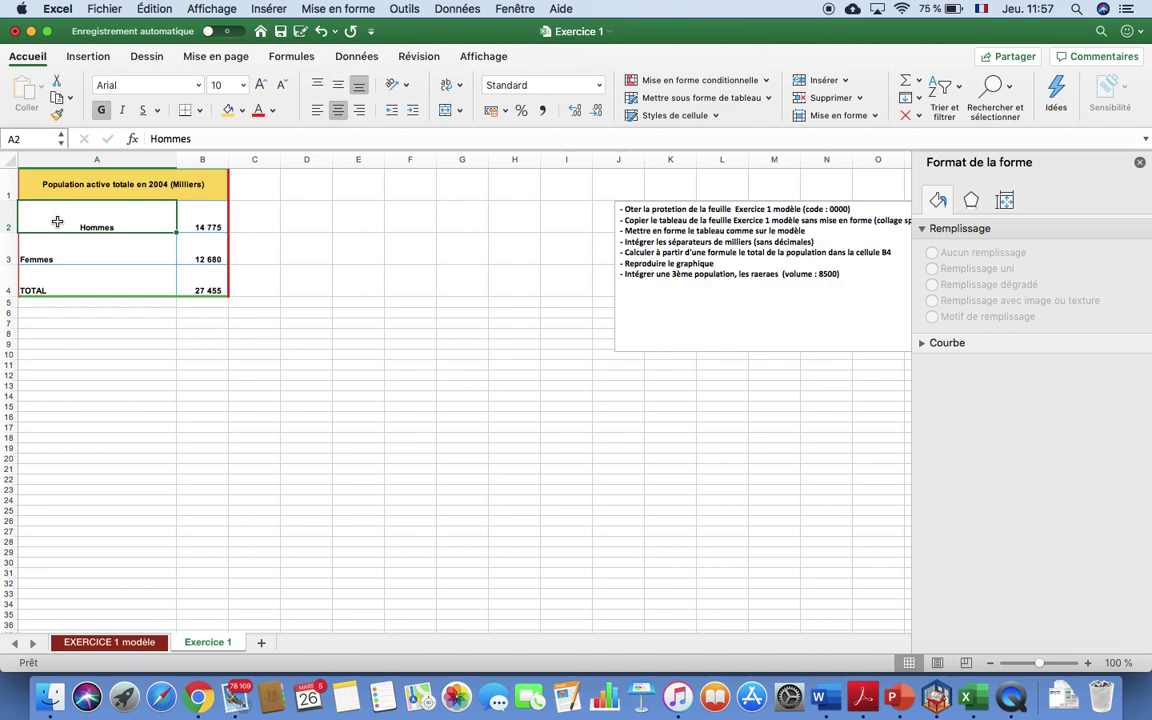
pyautogui.moveTo(57, 222); pyautogui.dragTo(194, 249)
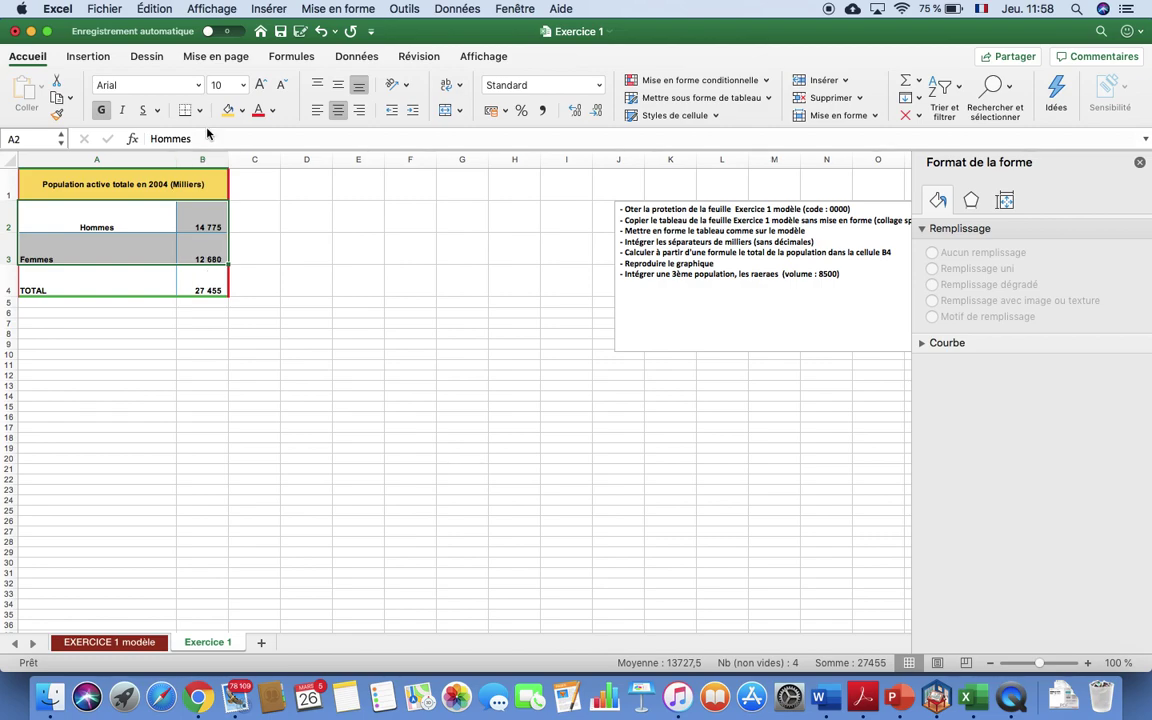
pyautogui.click(95, 59)
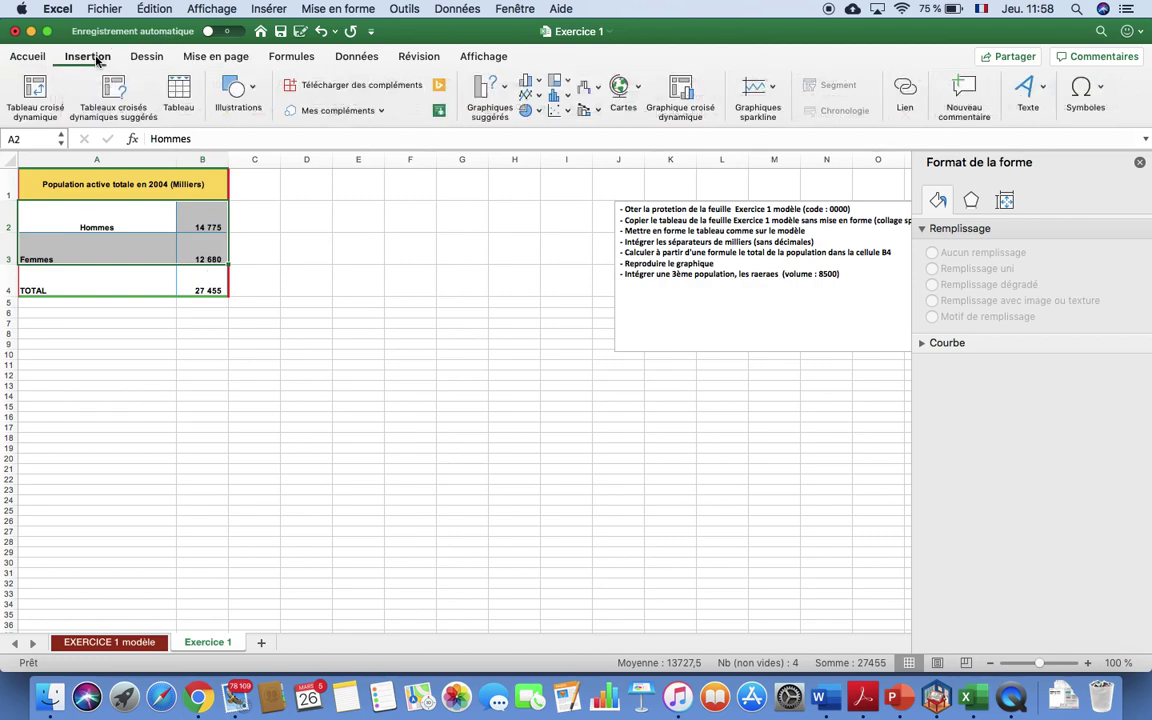
pyautogui.click(543, 113)
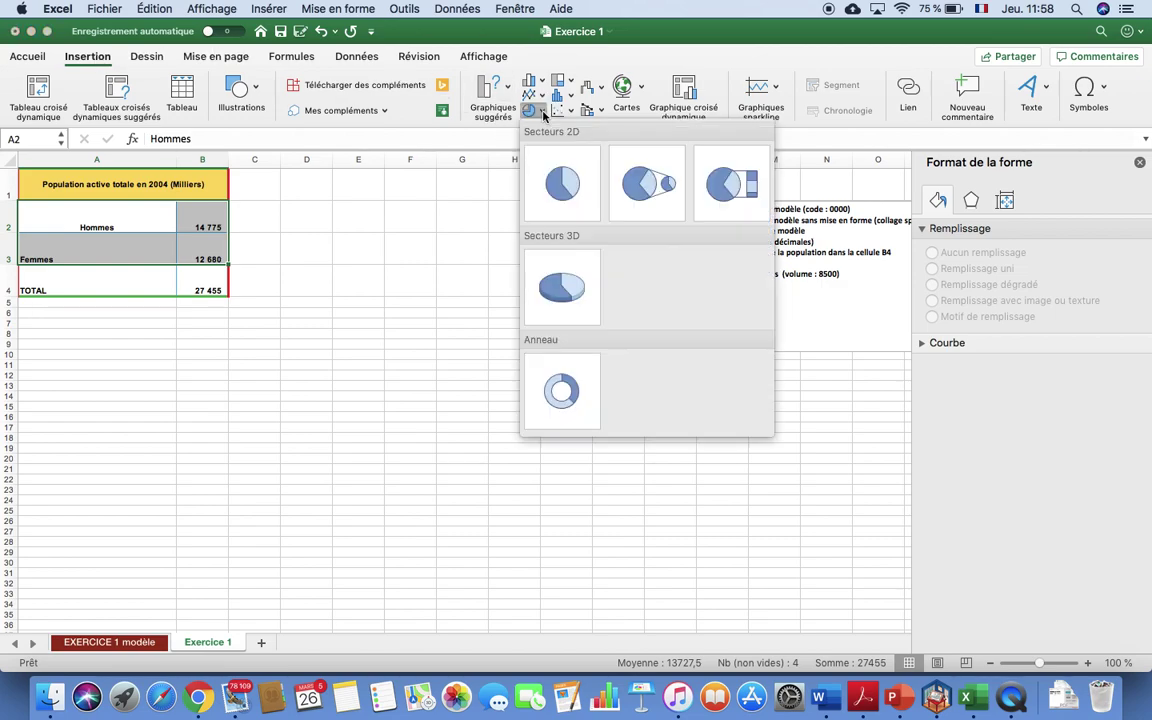
pyautogui.click(576, 203)
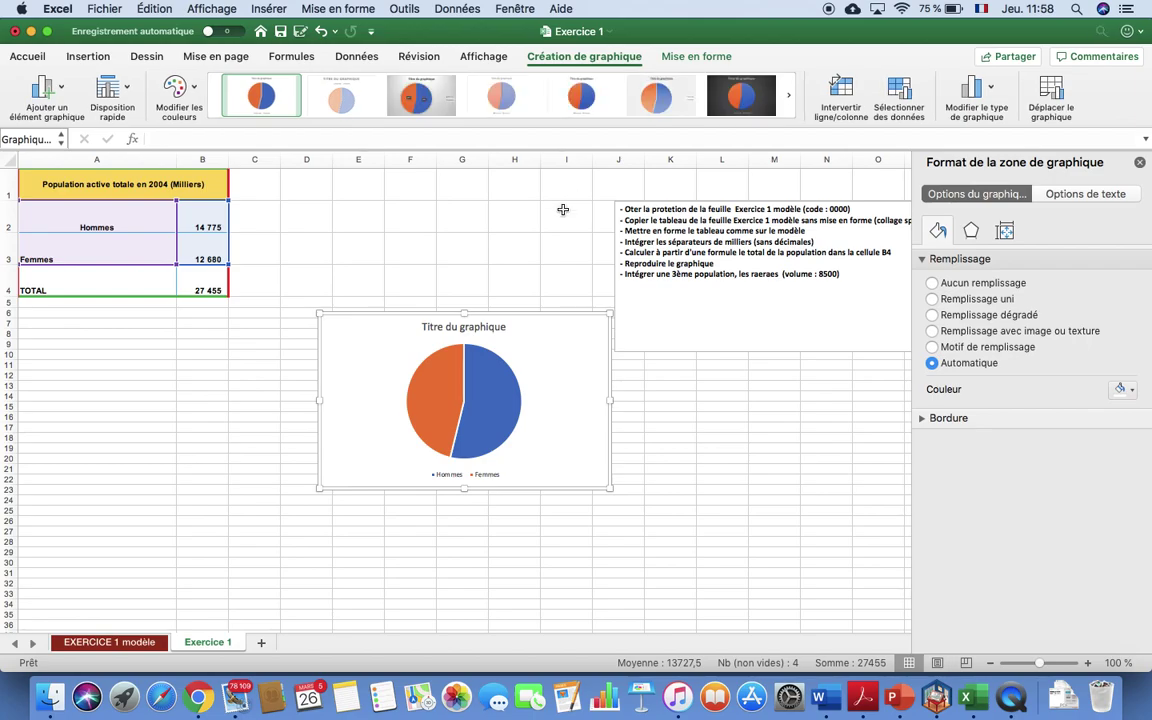
pyautogui.moveTo(501, 312); pyautogui.dragTo(386, 360)
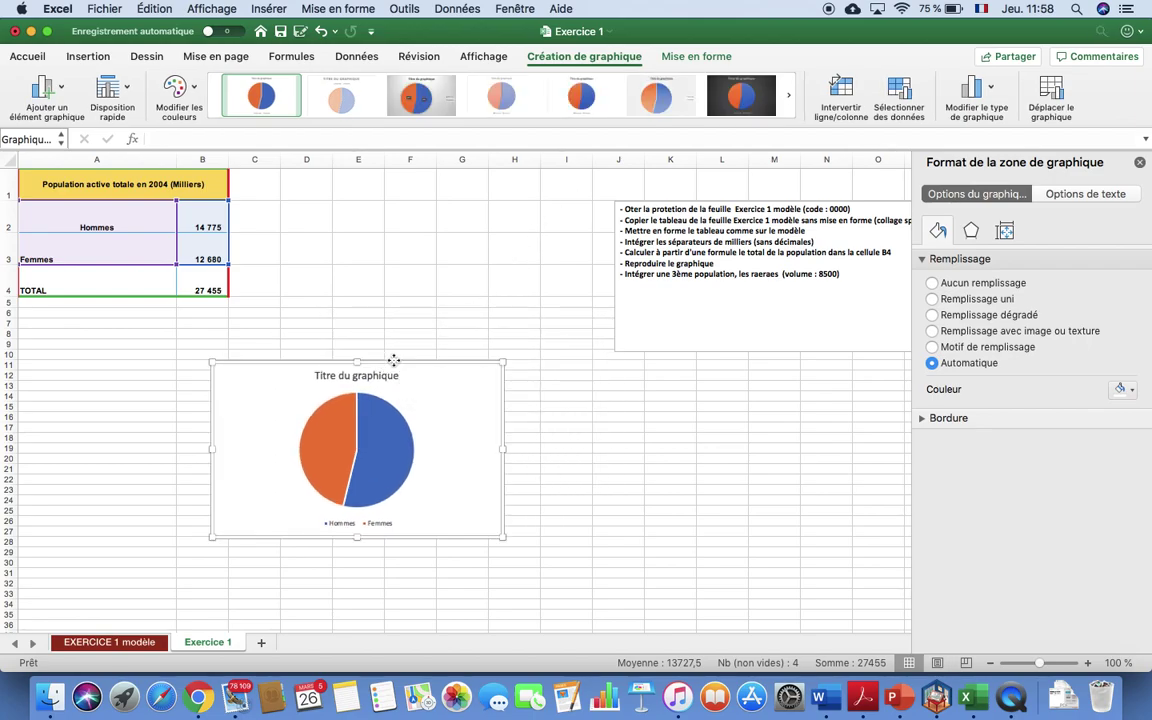
# Replace the new chart's placeholder title with "Population active totale en 2004 (Milliers)", copied from cell A1.
pyautogui.click(338, 377)
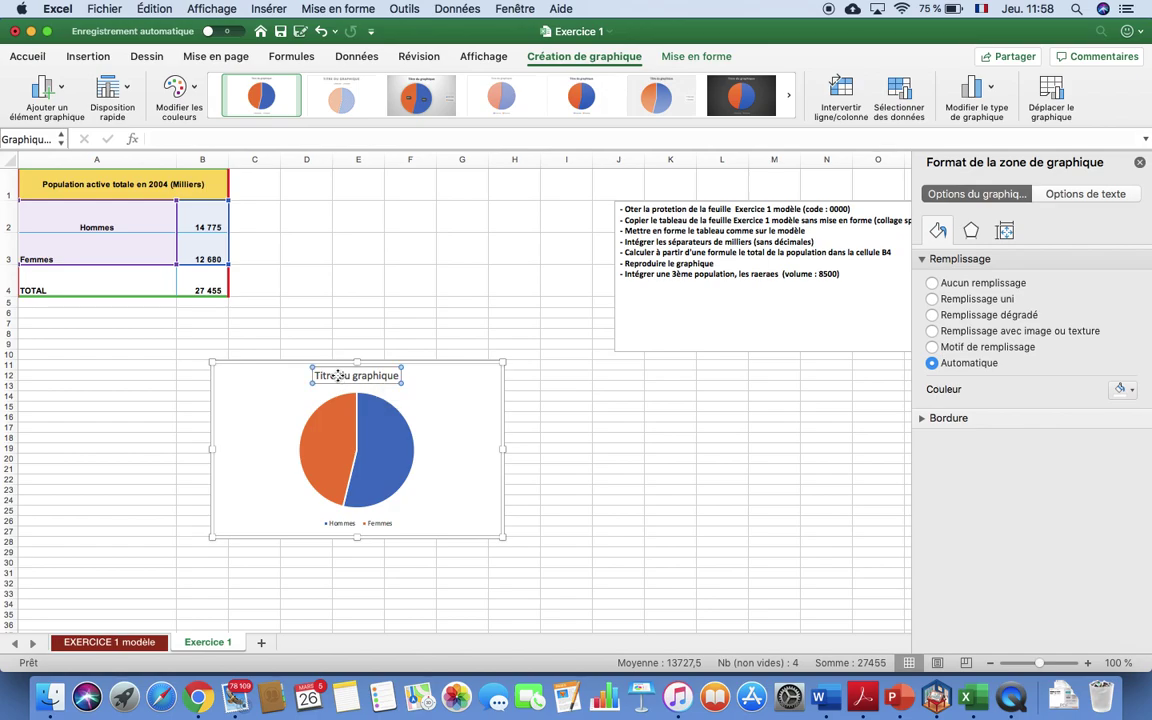
pyautogui.click(73, 183)
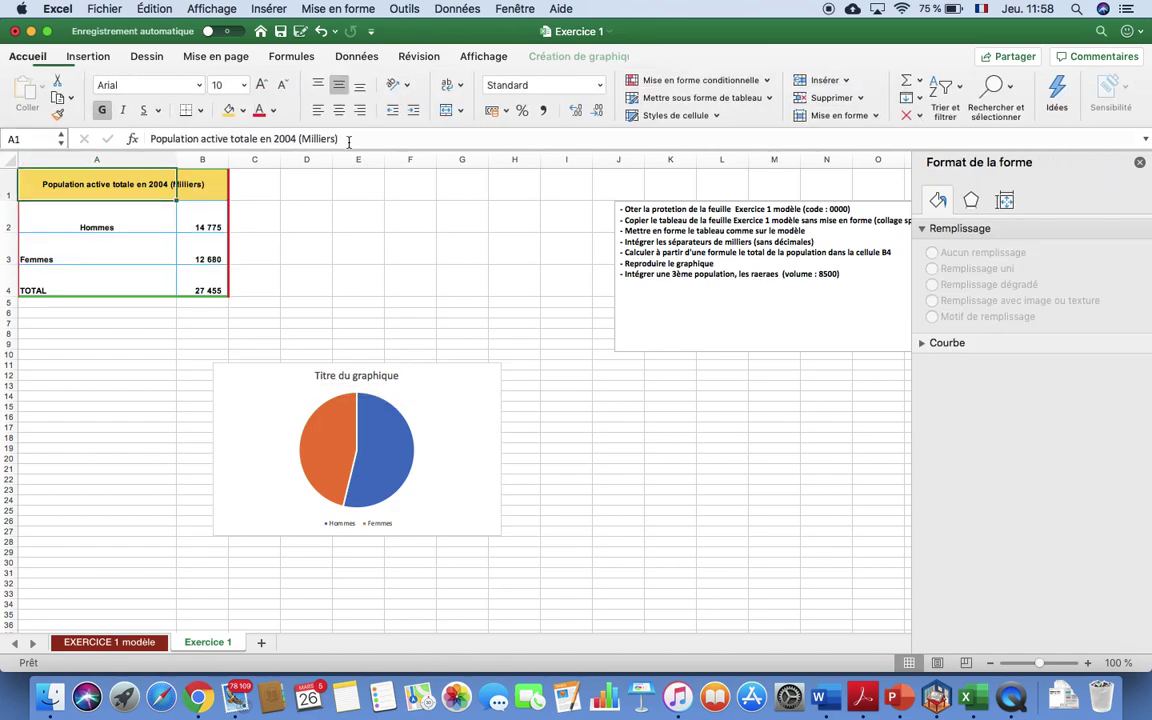
pyautogui.moveTo(349, 141); pyautogui.dragTo(145, 138)
pyautogui.press('super+c')
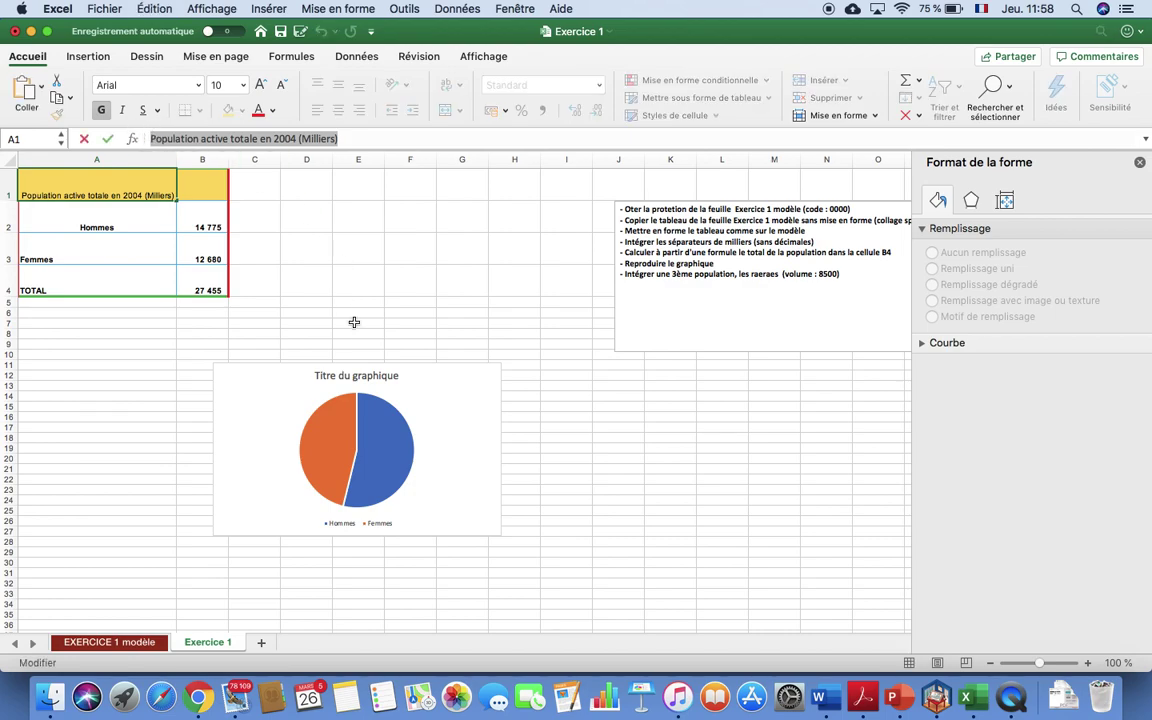
pyautogui.click(363, 378)
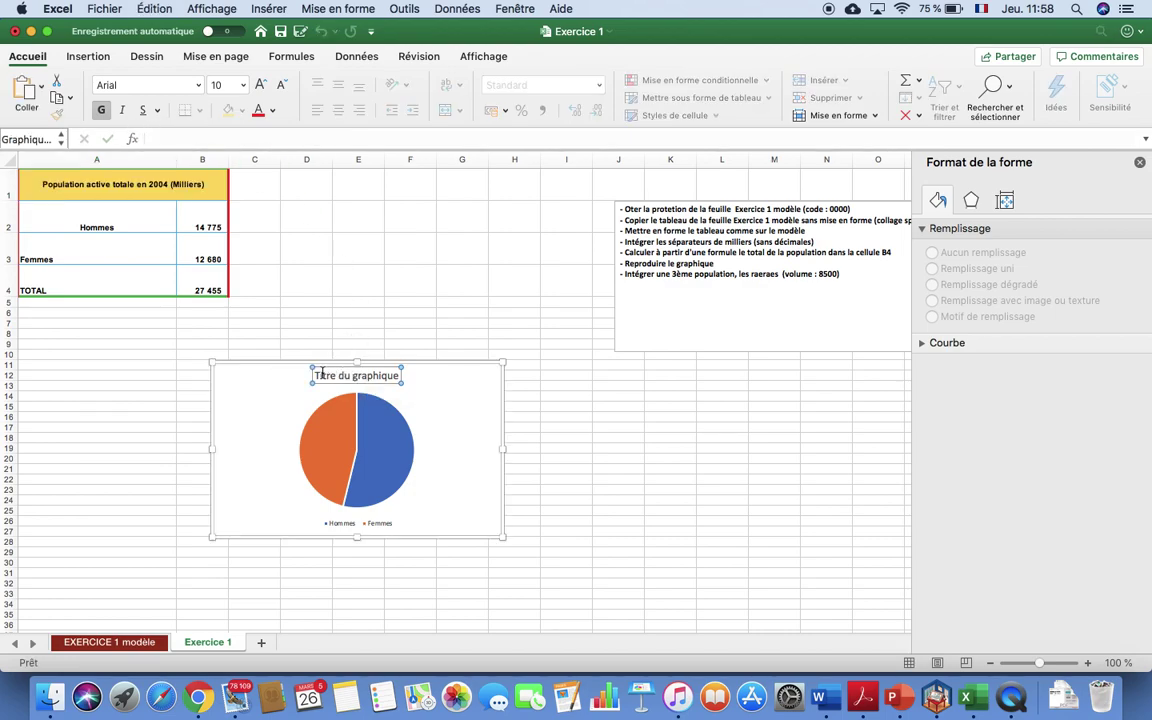
pyautogui.moveTo(316, 375); pyautogui.dragTo(420, 376)
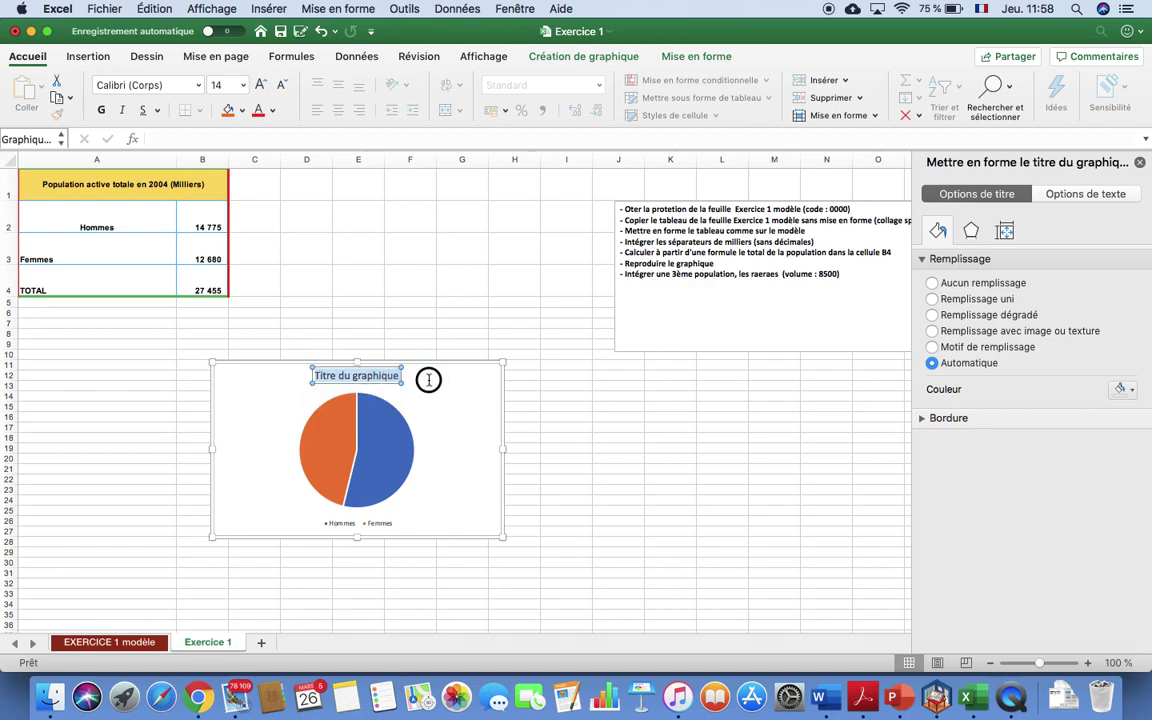
pyautogui.press('super+v')
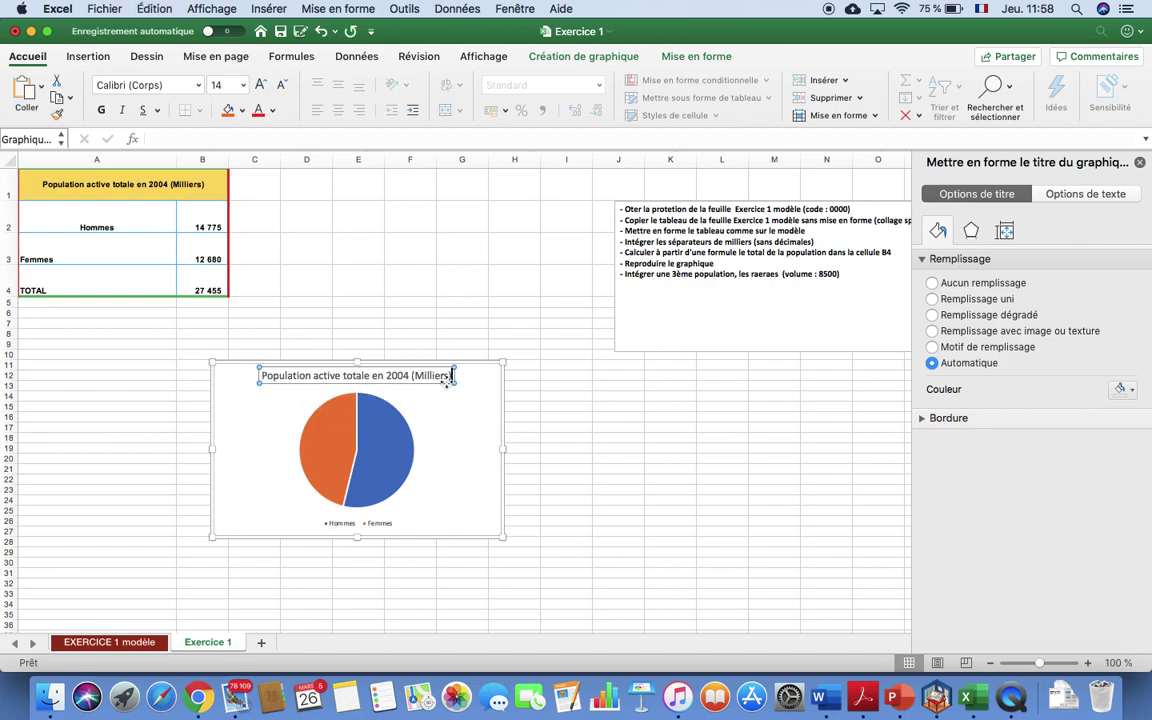
# Fill the chart title with a medium blue theme colour, set its text to white, and deselect the title.
pyautogui.click(272, 110)
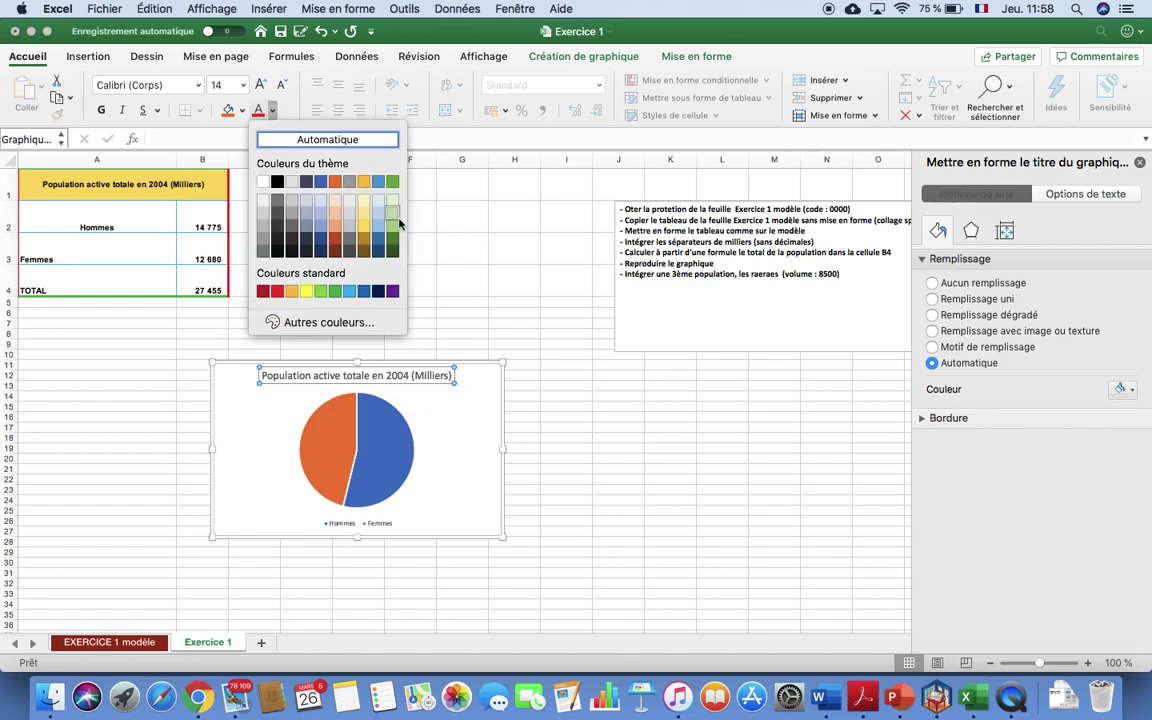
pyautogui.click(395, 244)
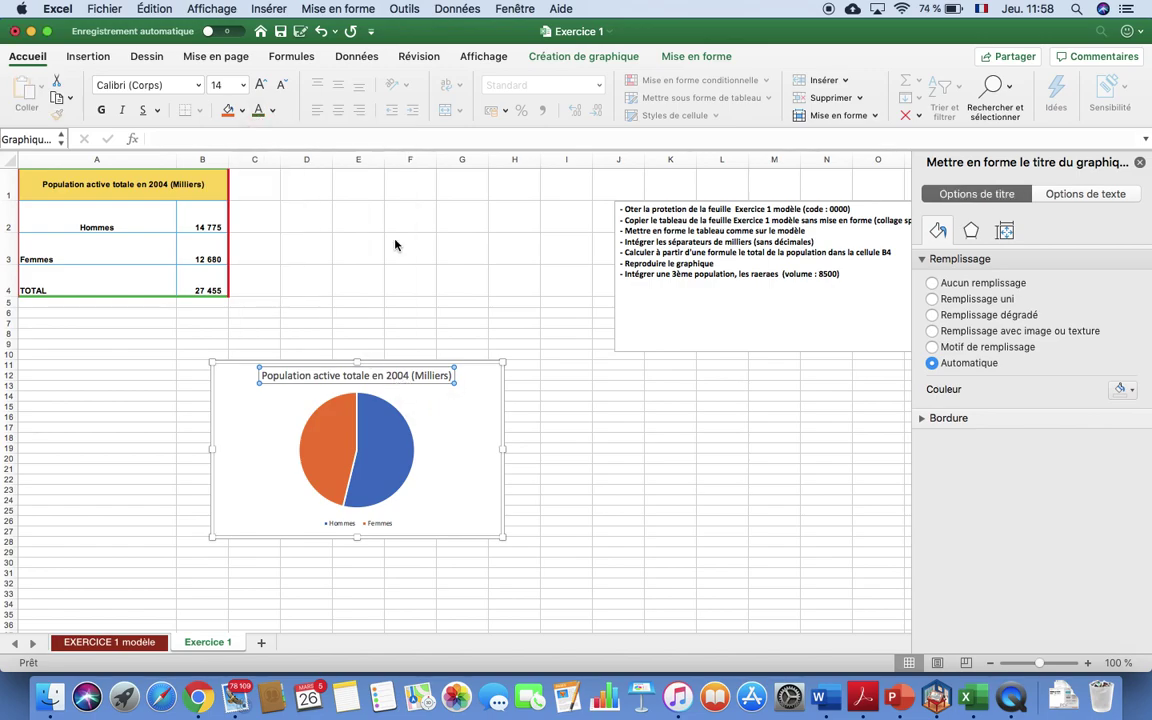
pyautogui.click(243, 115)
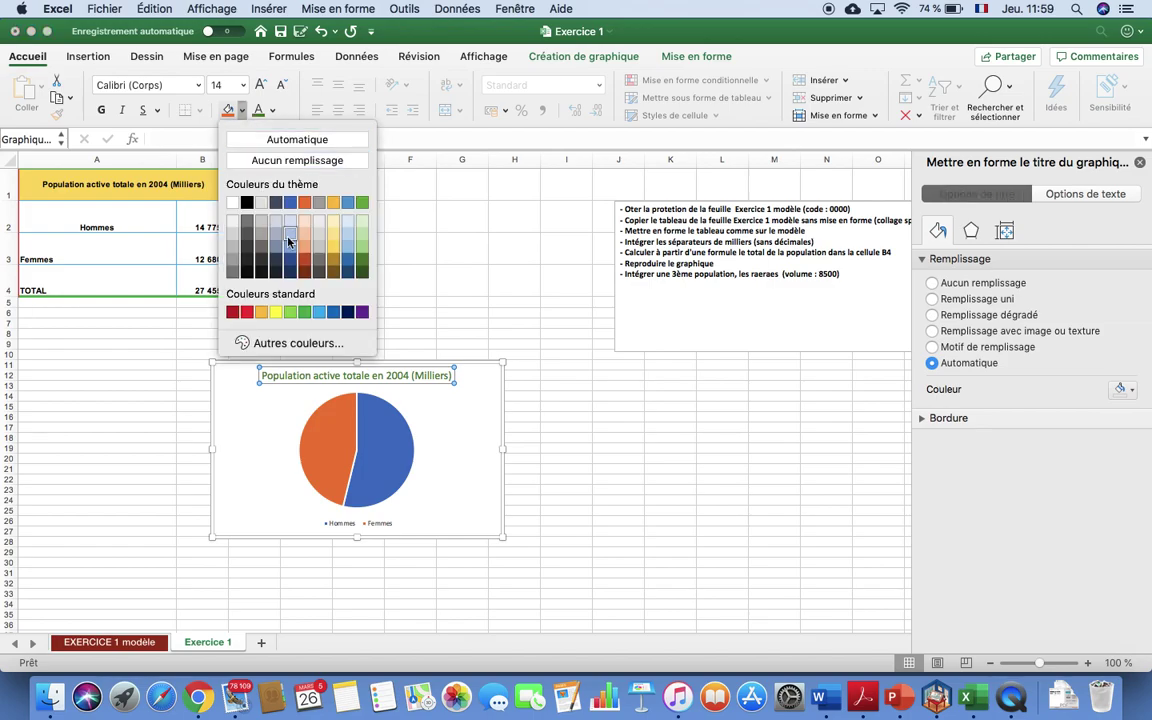
pyautogui.click(295, 251)
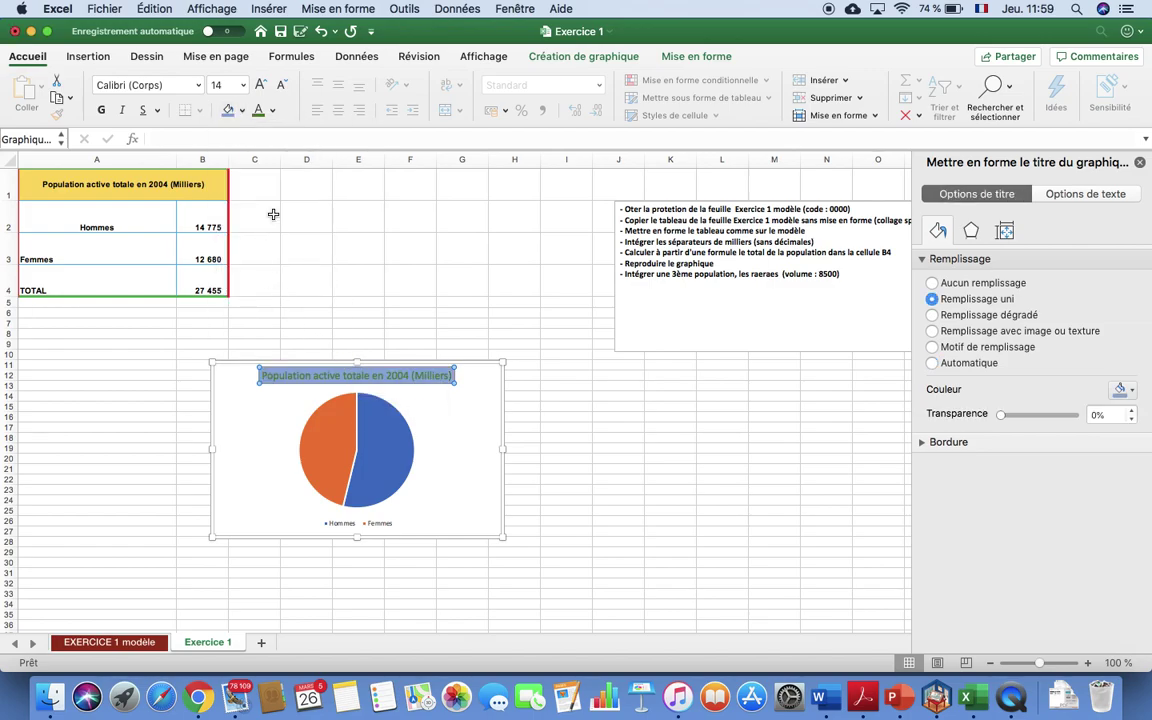
pyautogui.click(275, 117)
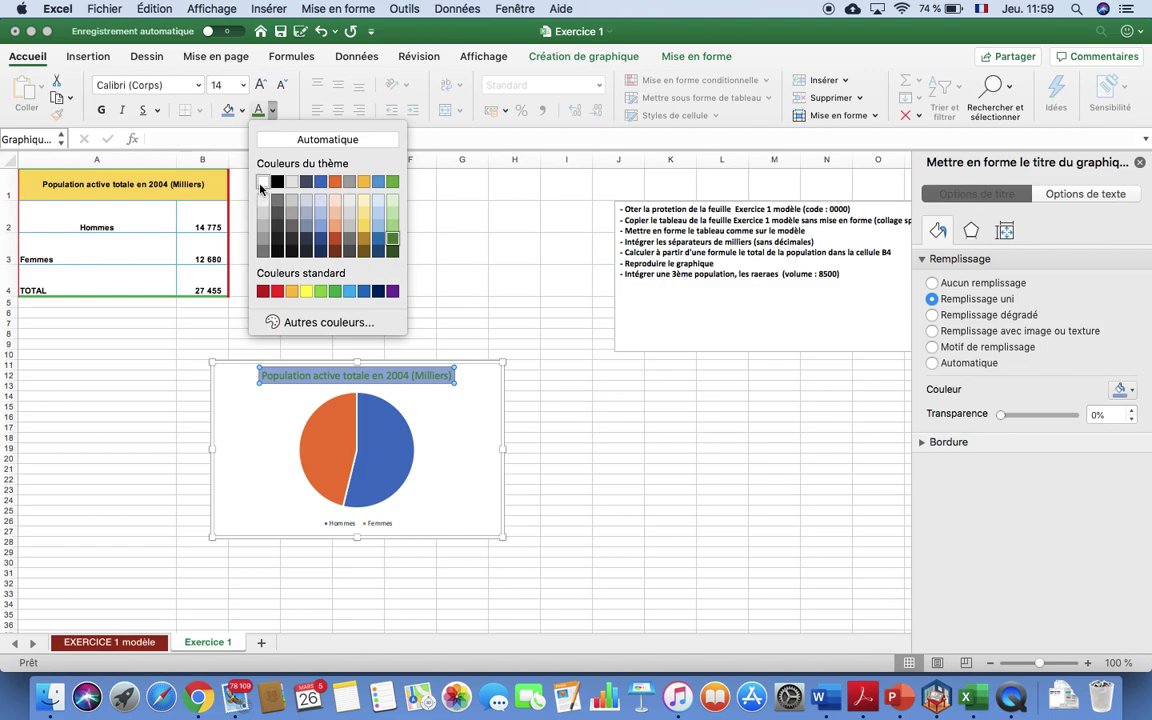
pyautogui.click(238, 176)
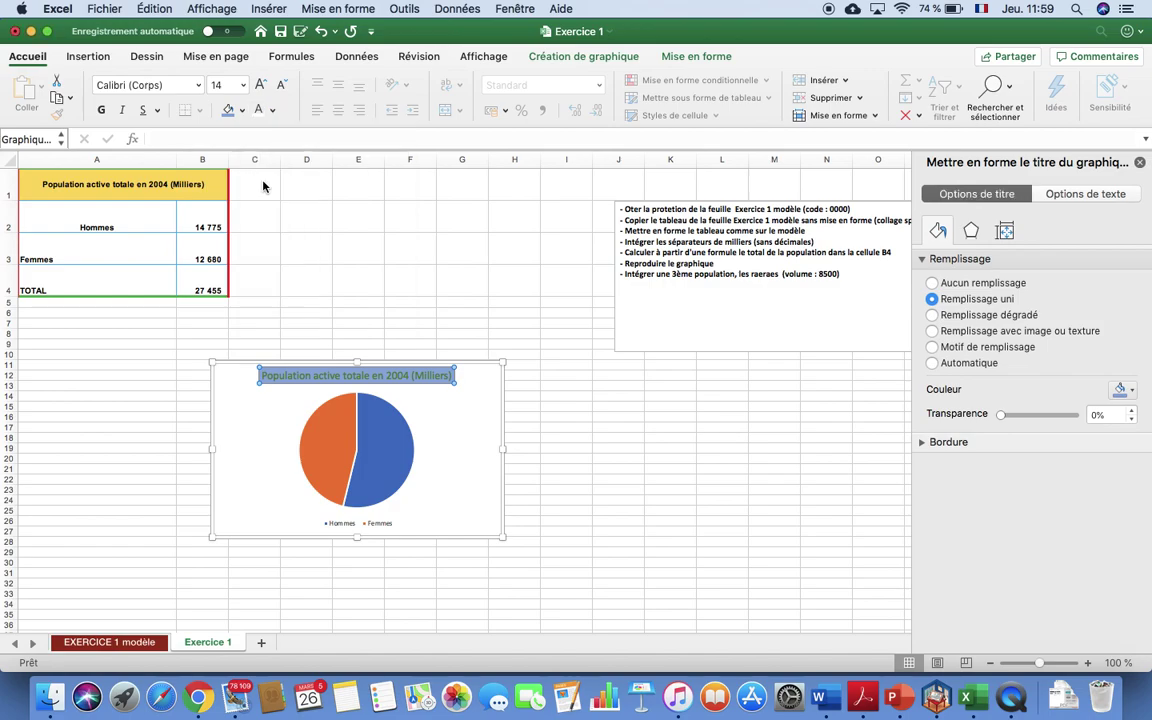
pyautogui.click(615, 436)
pyautogui.click(375, 525)
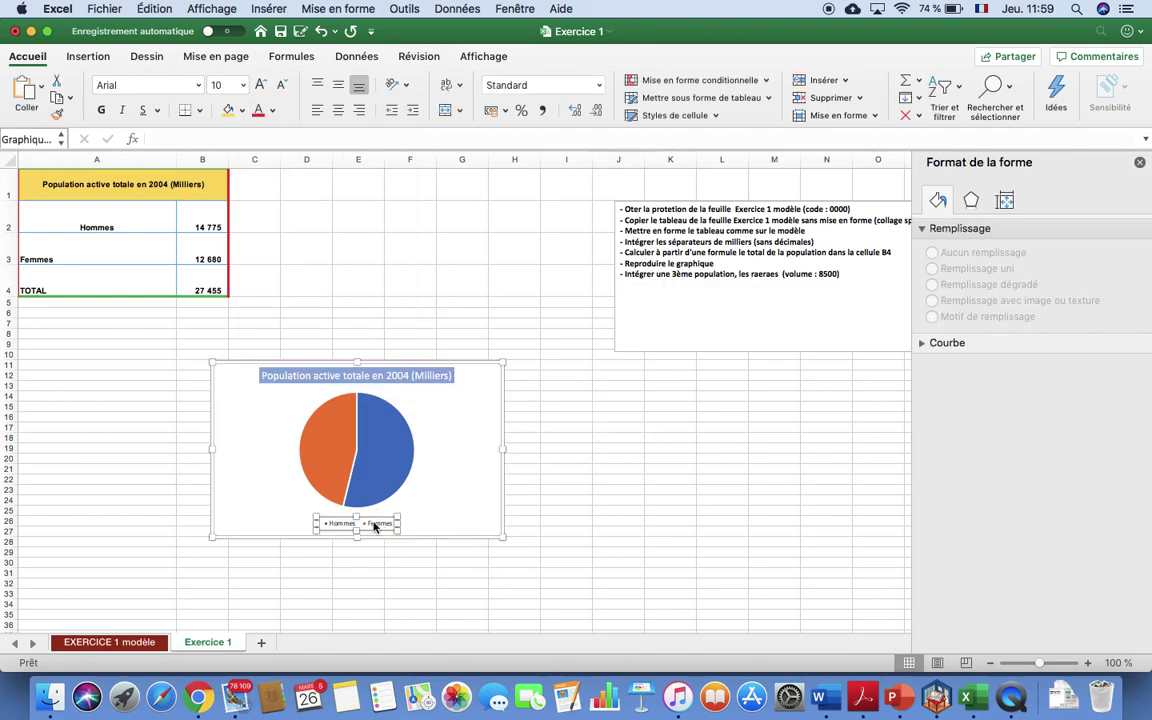
pyautogui.click(376, 524)
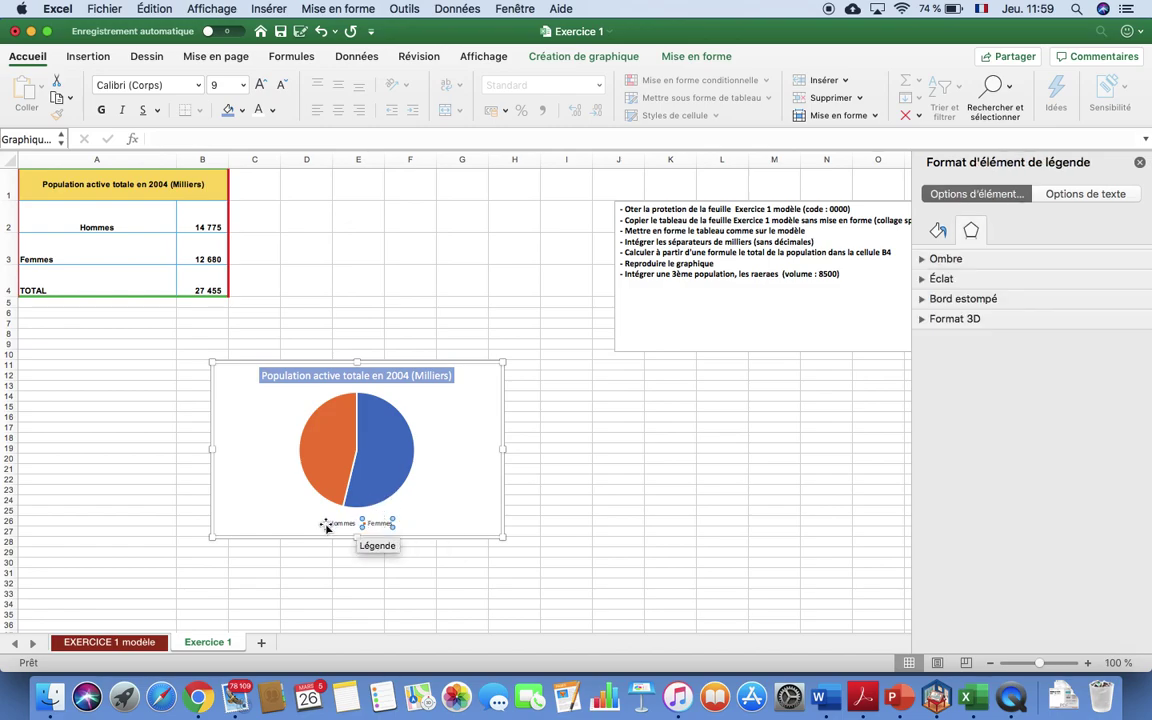
pyautogui.click(310, 518)
pyautogui.click(333, 525)
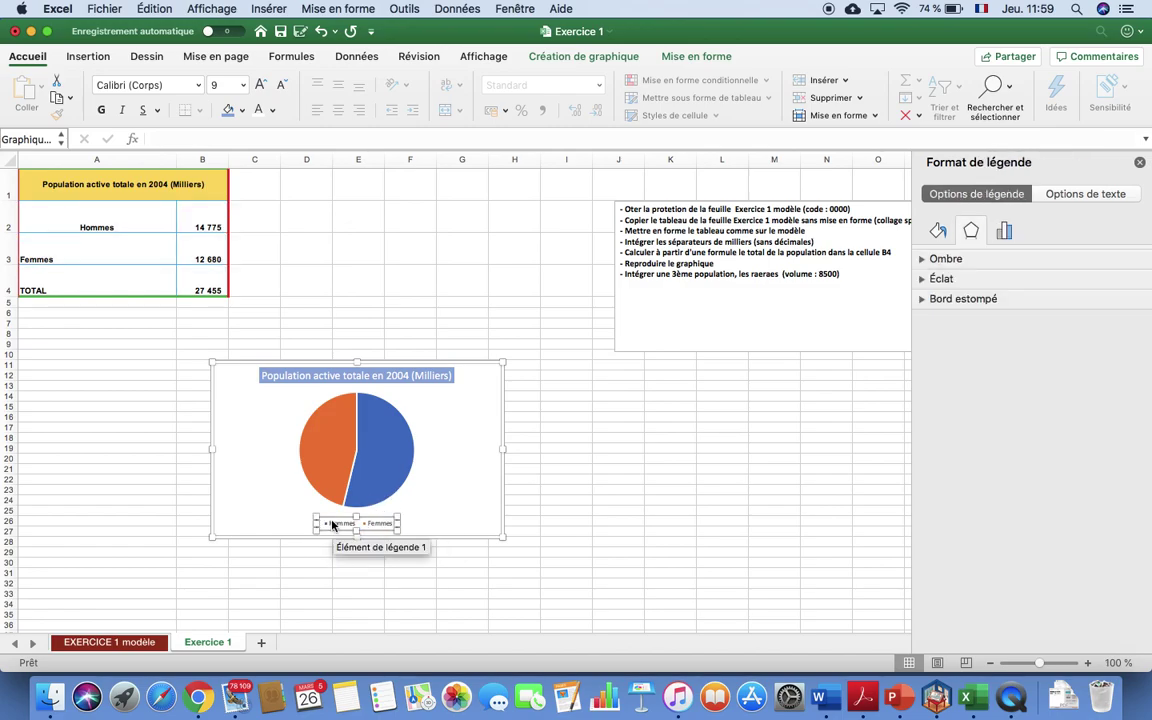
pyautogui.click(333, 523)
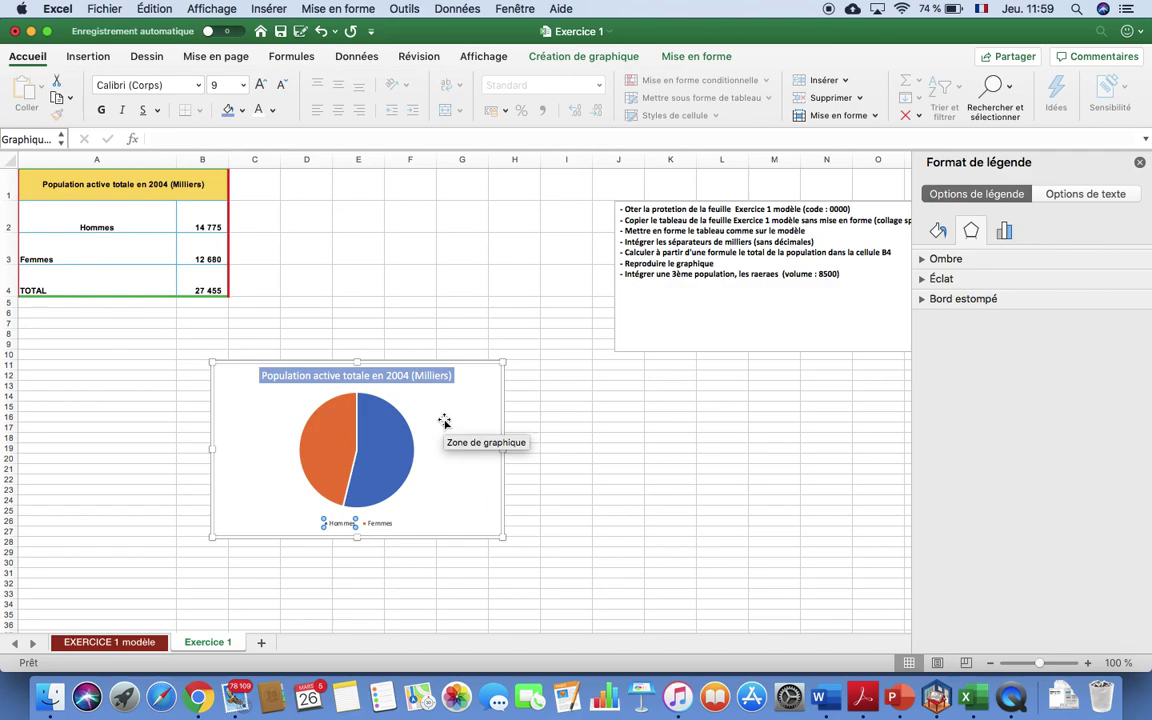
pyautogui.click(406, 508)
pyautogui.click(388, 550)
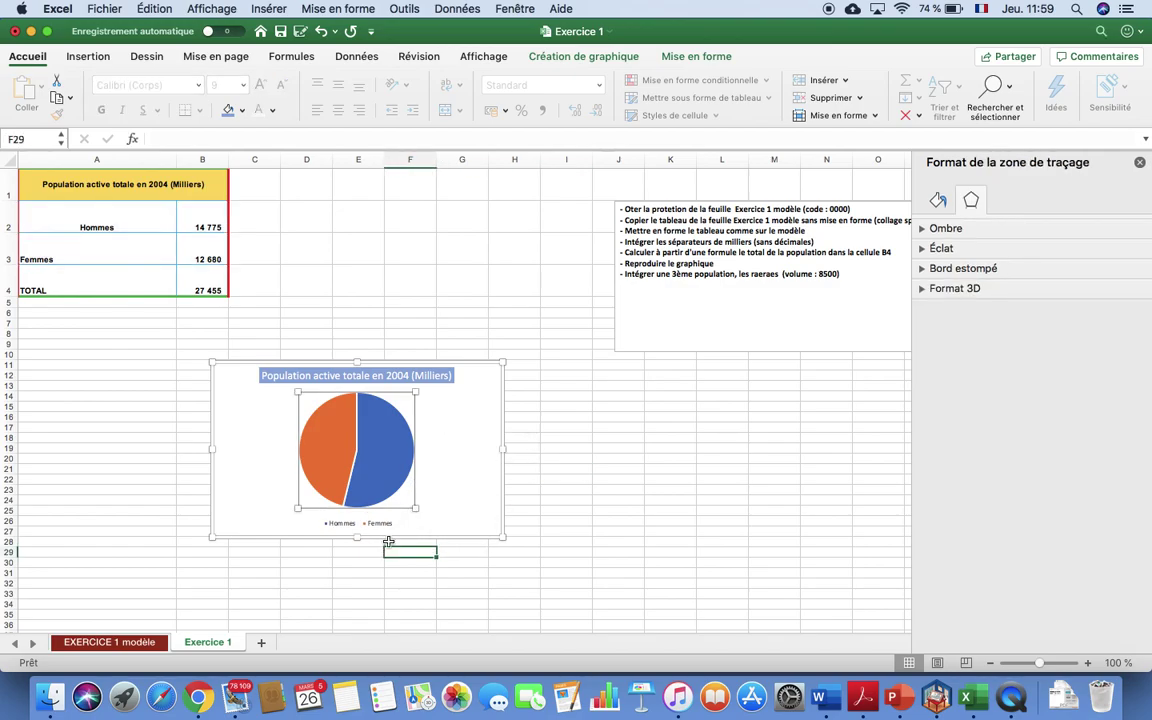
# Move the whole legend from below the pie to the chart's upper right, just under the title, and deselect the chart.
pyautogui.click(391, 524)
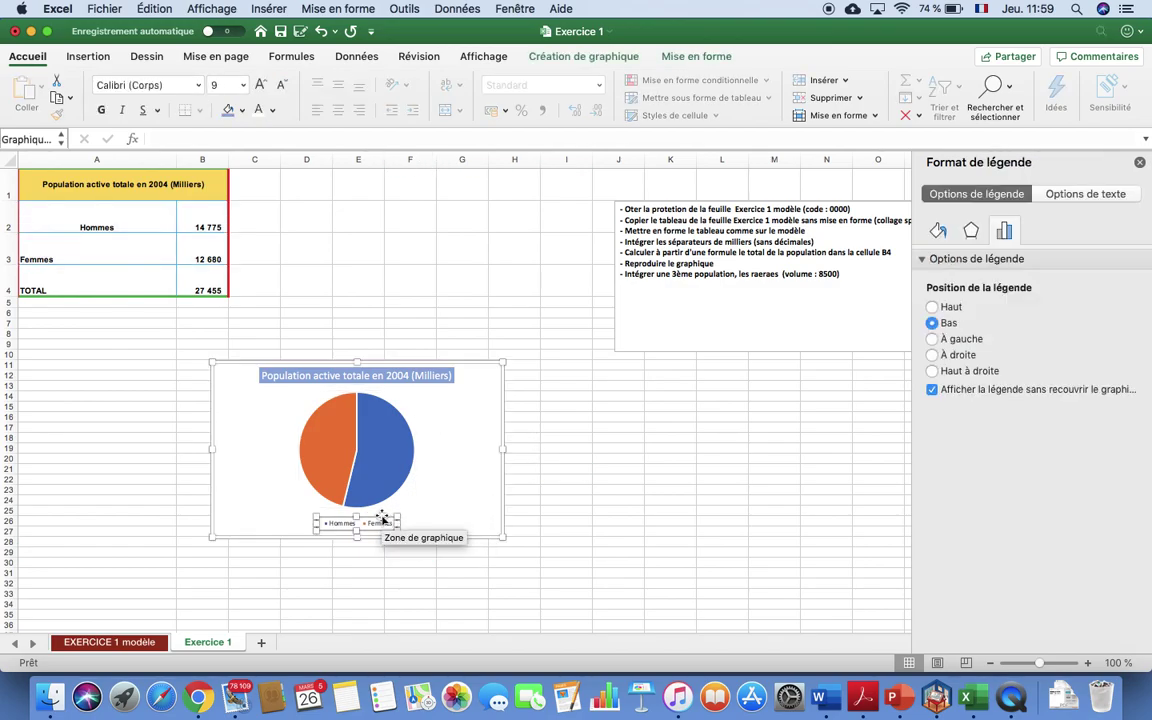
pyautogui.moveTo(380, 519); pyautogui.dragTo(478, 382)
pyautogui.click(566, 448)
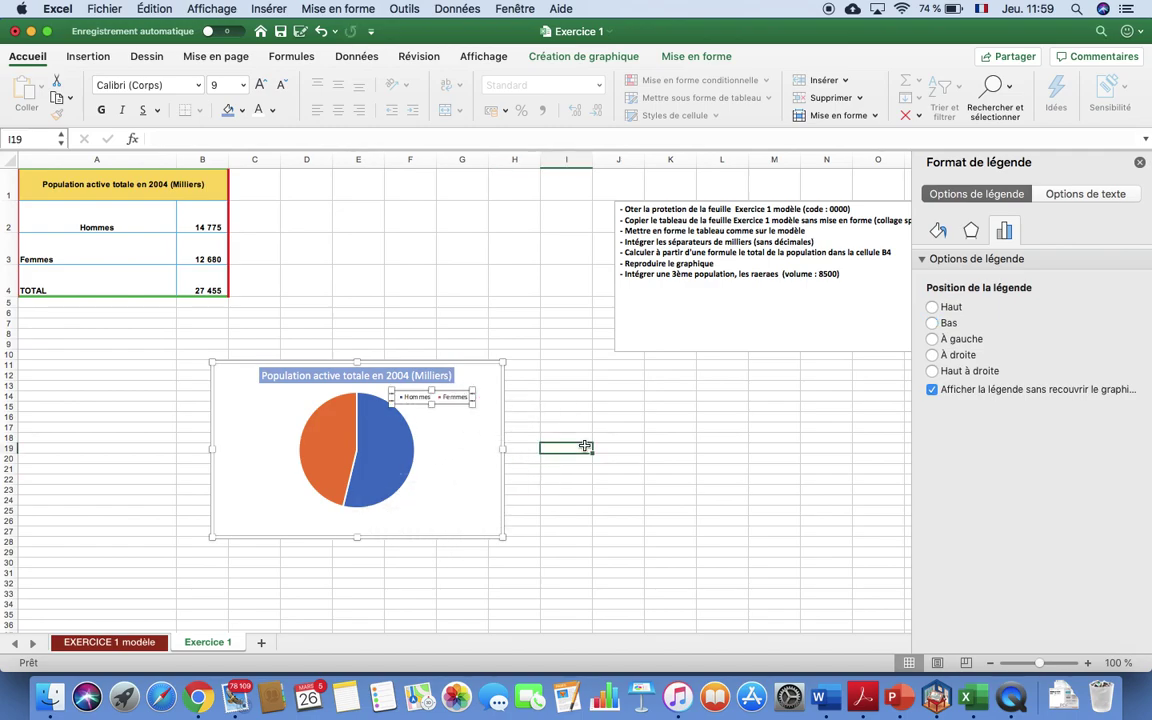
pyautogui.click(393, 449)
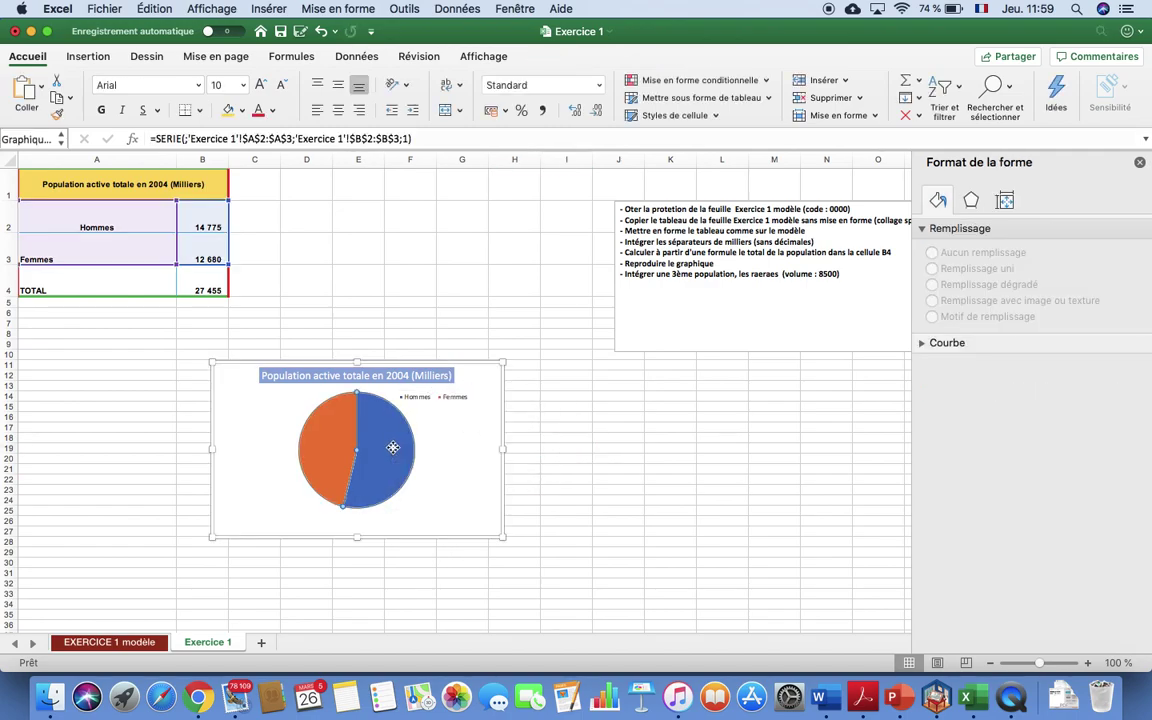
pyautogui.click(391, 443)
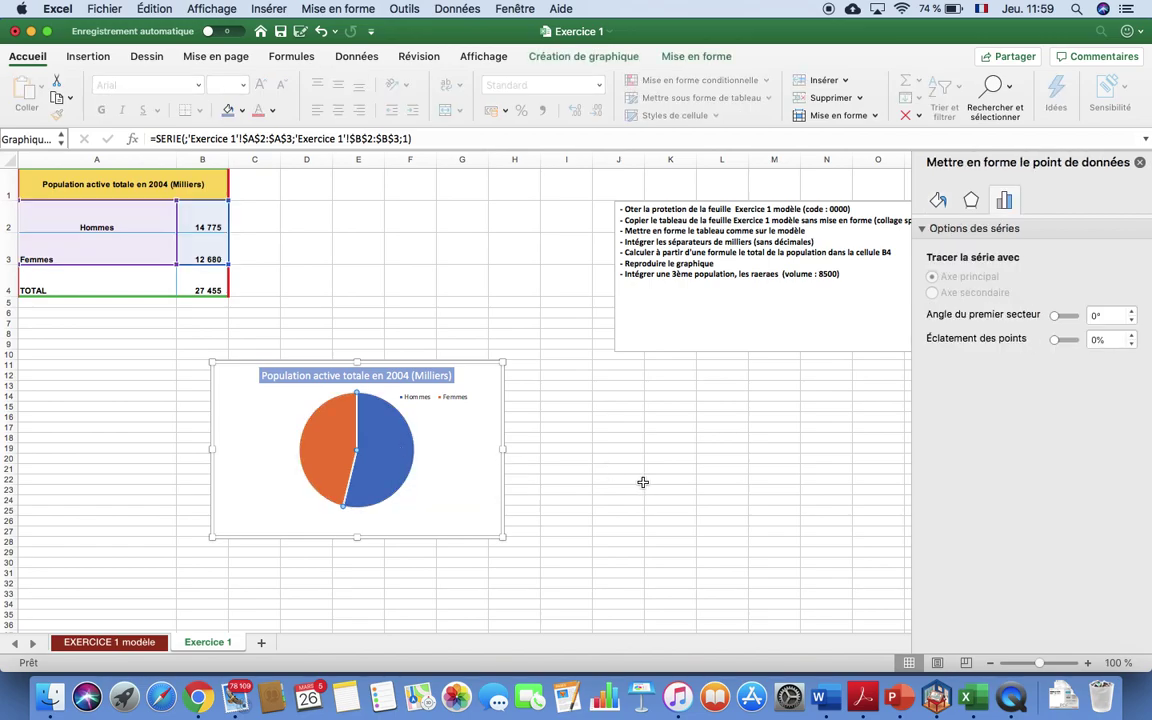
pyautogui.click(590, 480)
pyautogui.click(284, 571)
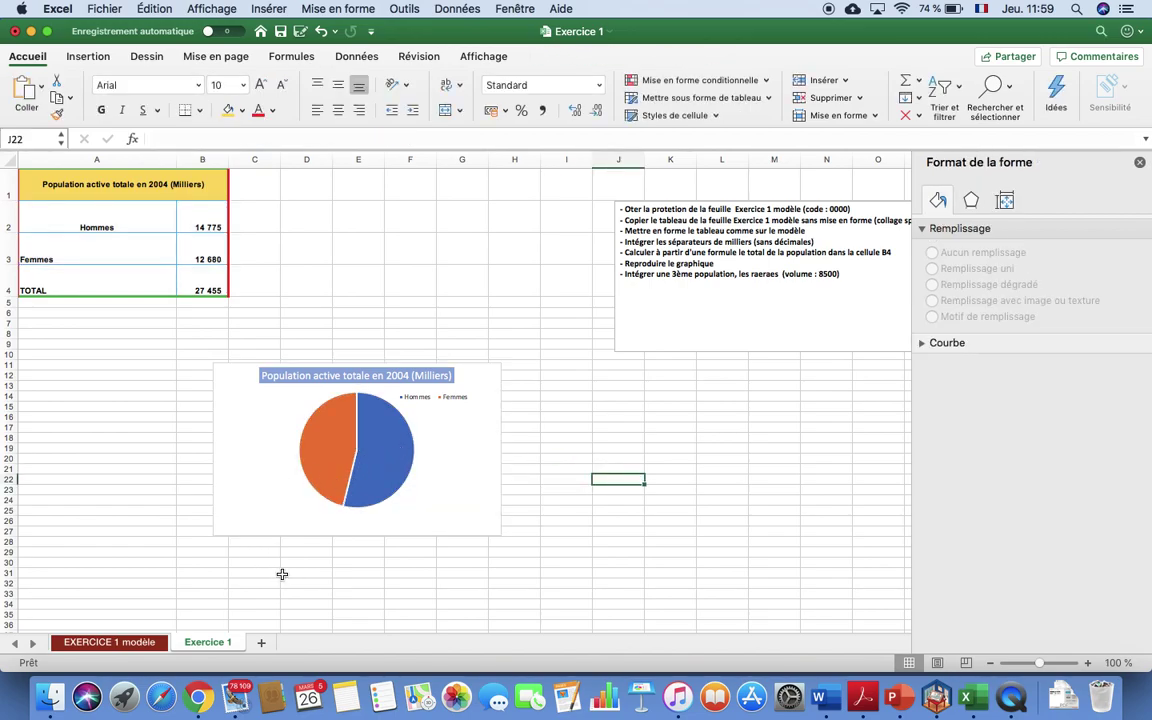
# Fill only the pie chart's Hommes slice with a solid grey theme colour.
pyautogui.click(372, 431)
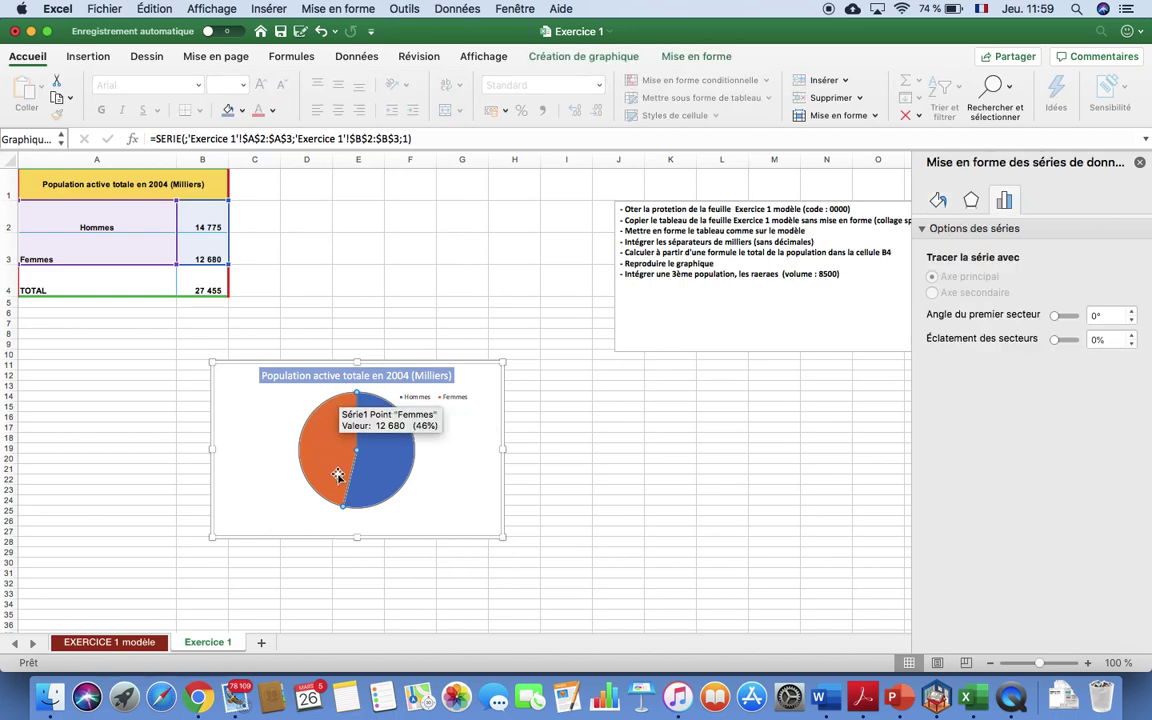
pyautogui.click(406, 452)
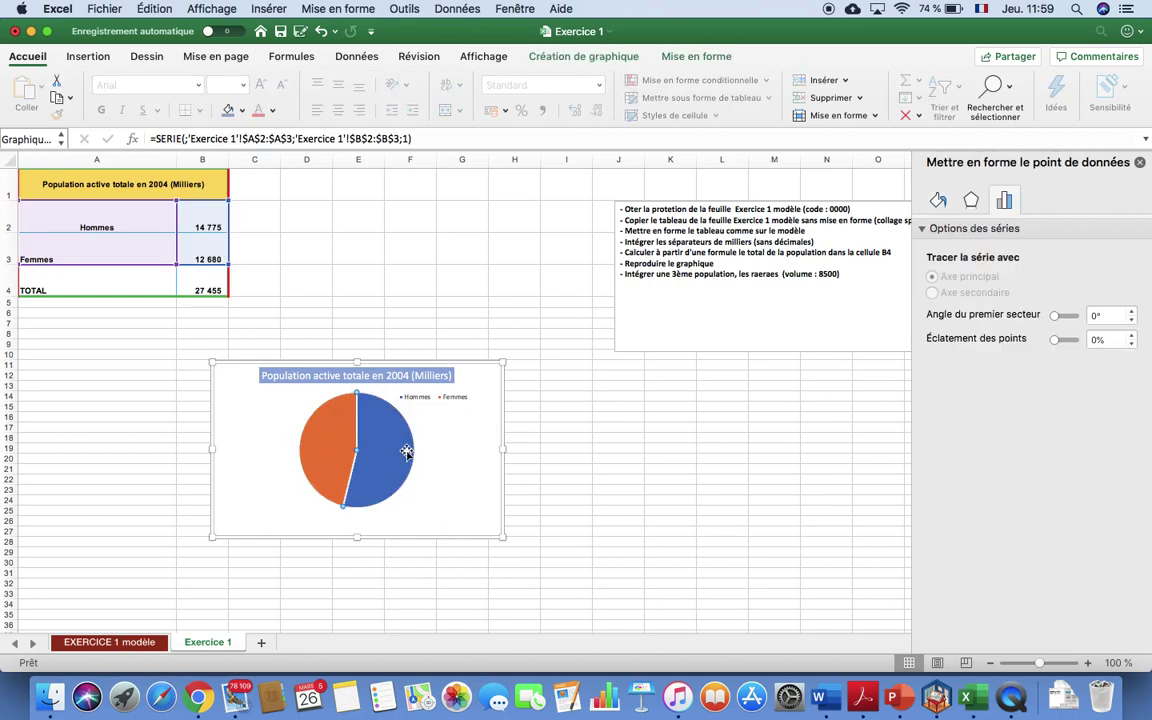
pyautogui.rightClick(406, 452)
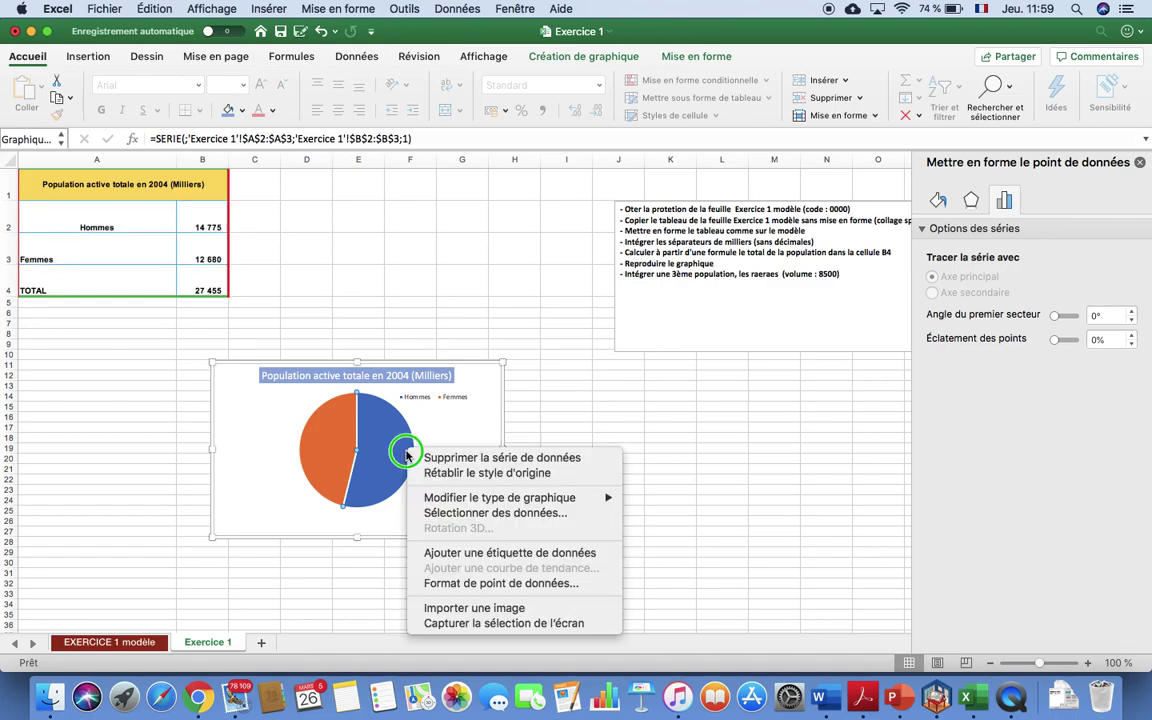
pyautogui.click(495, 583)
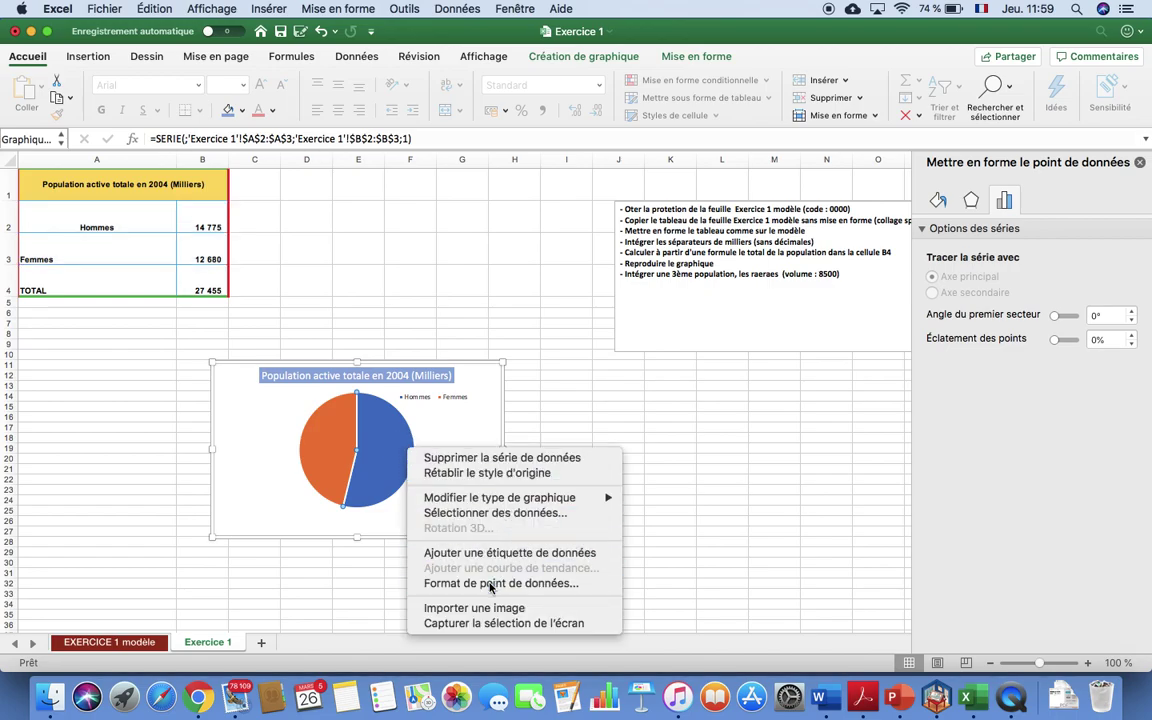
pyautogui.click(938, 199)
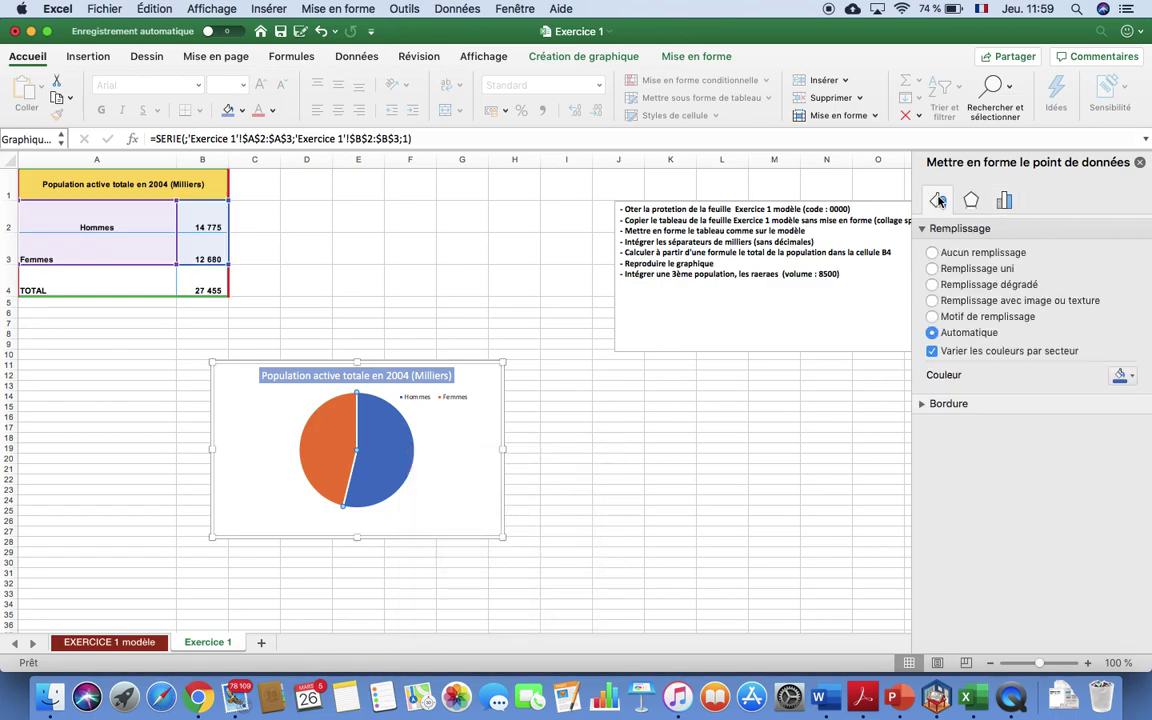
pyautogui.click(1134, 376)
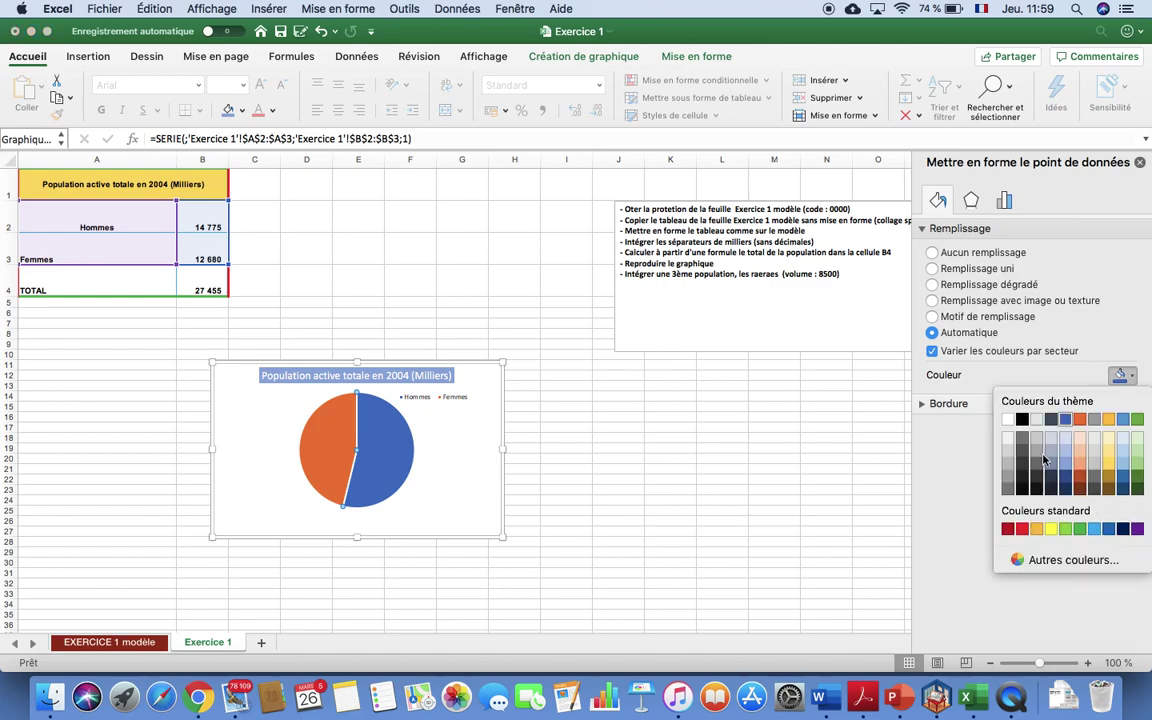
pyautogui.click(1037, 457)
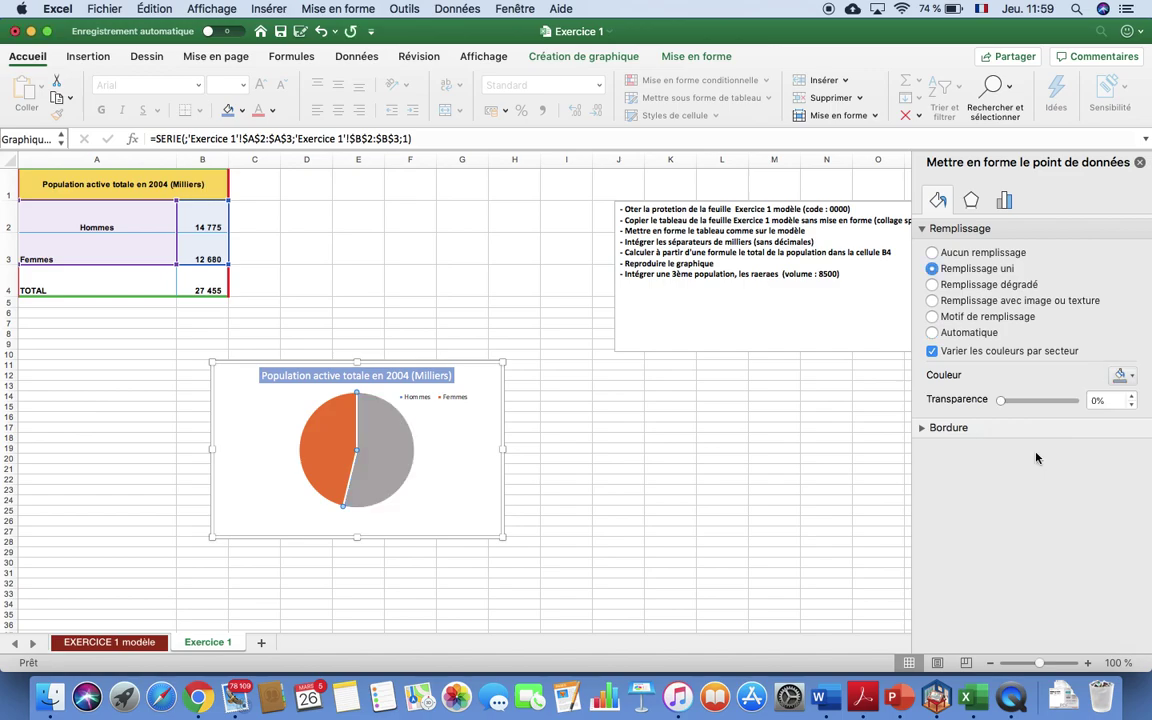
# Fill the pie chart's Femmes slice with the standard dark red colour and deselect the chart.
pyautogui.rightClick(321, 452)
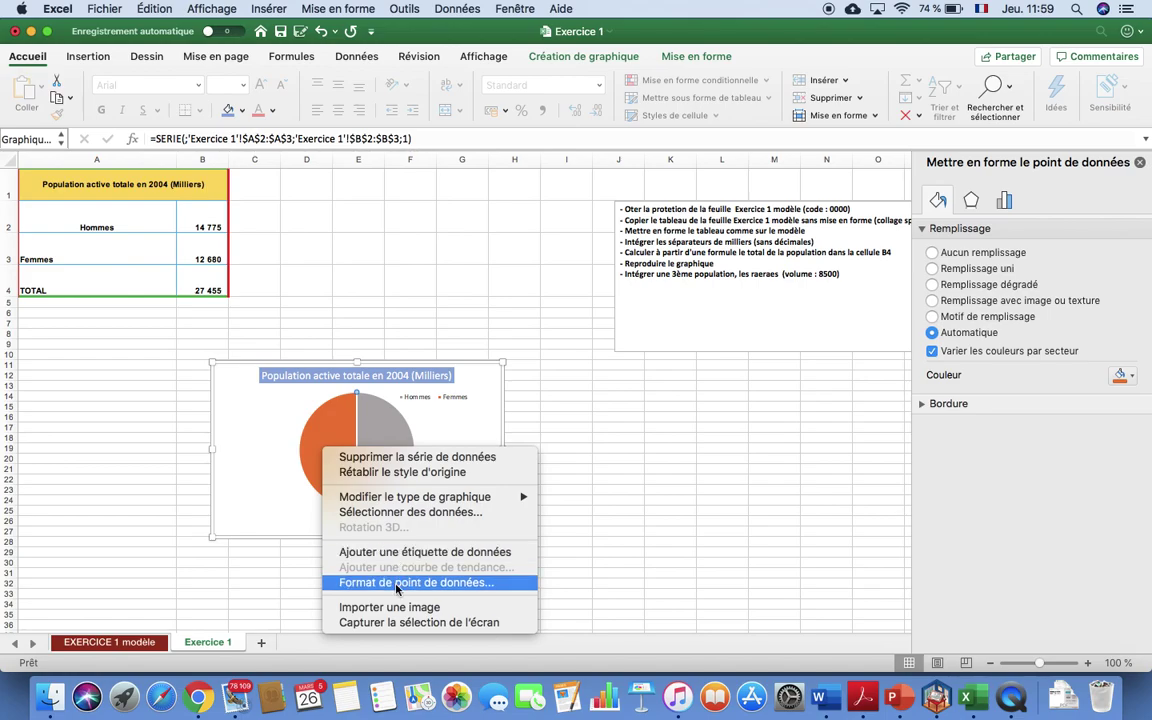
pyautogui.click(360, 530)
pyautogui.click(1004, 200)
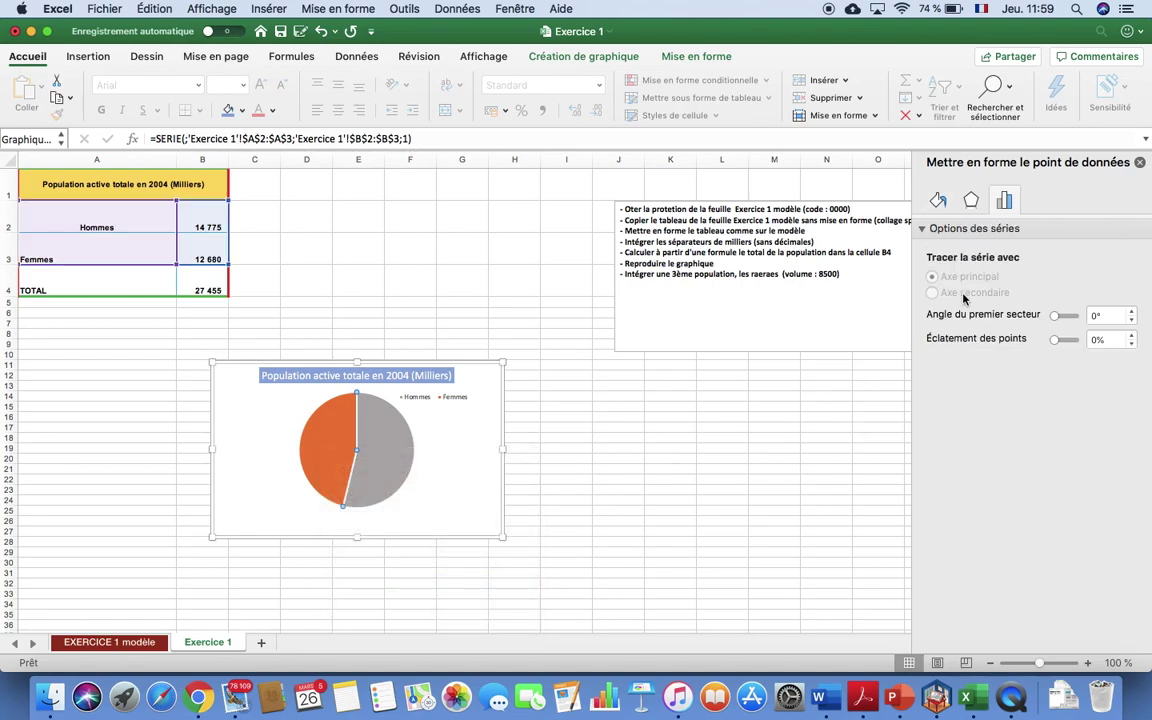
pyautogui.click(938, 200)
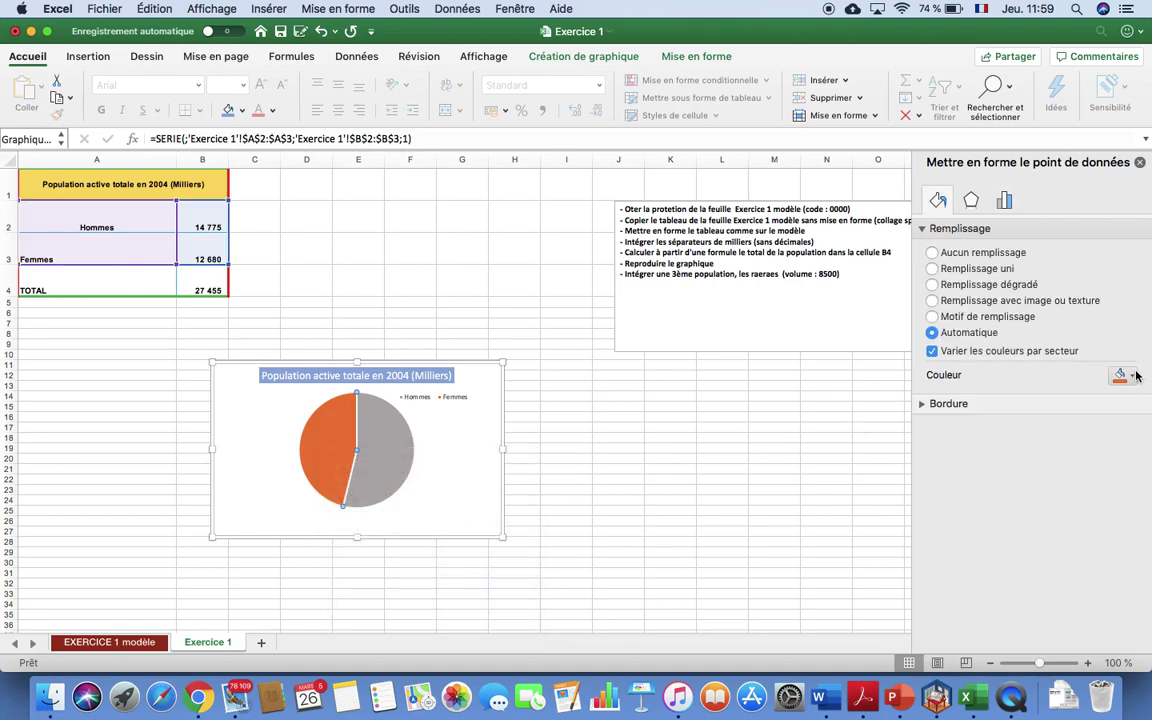
pyautogui.click(1122, 375)
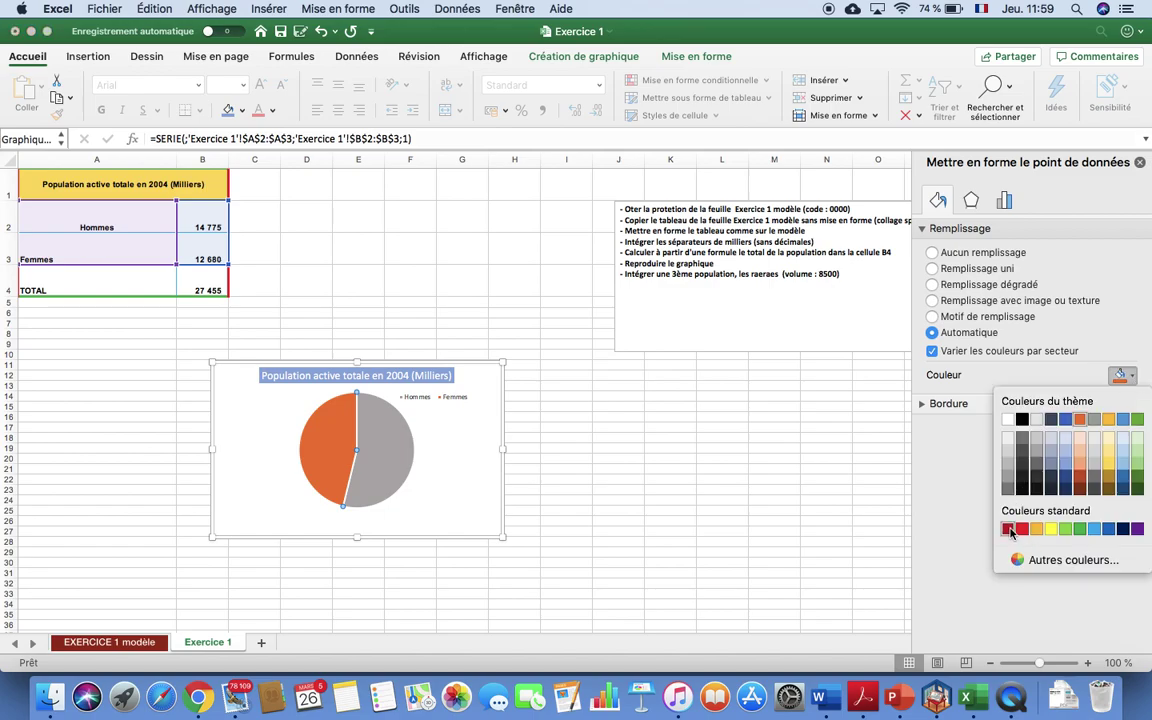
pyautogui.click(1009, 530)
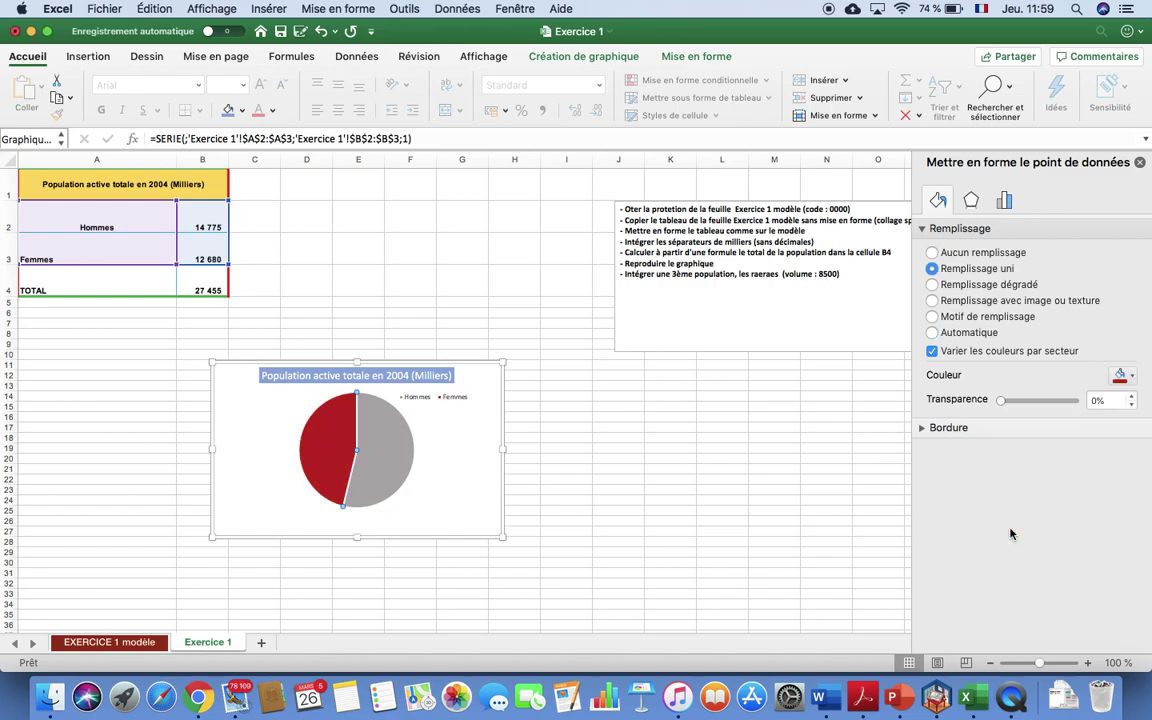
pyautogui.click(646, 485)
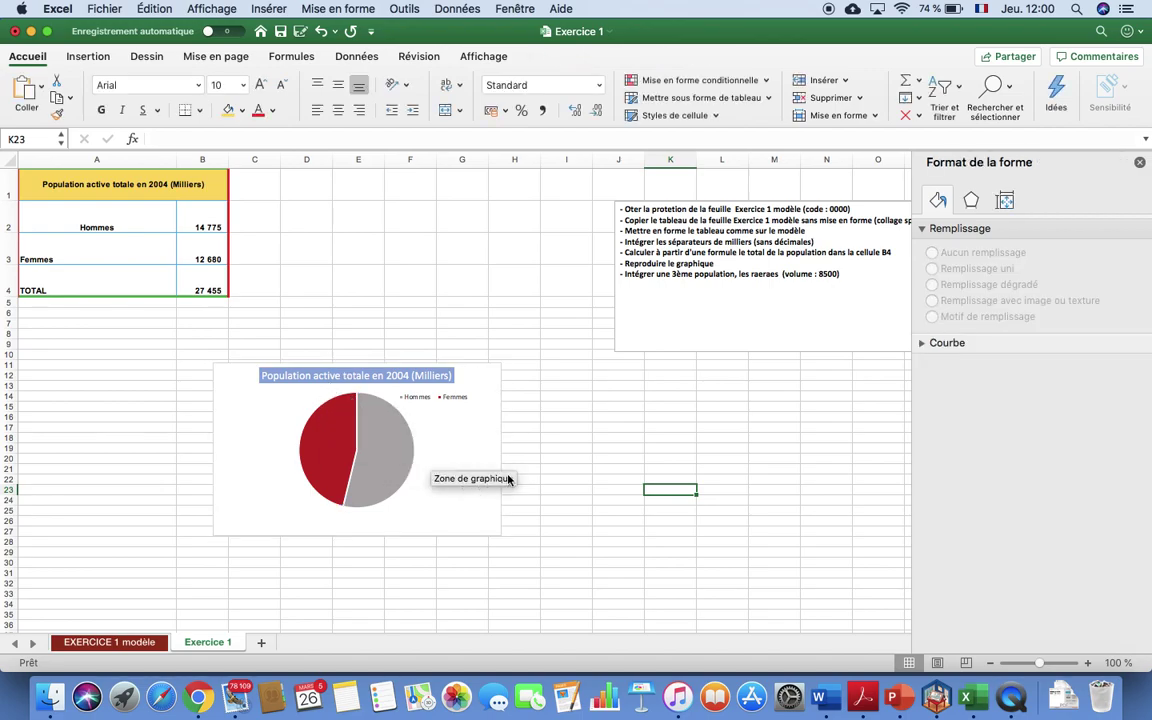
# Select the whole chart and show the design and formatting commands available for it.
pyautogui.click(402, 413)
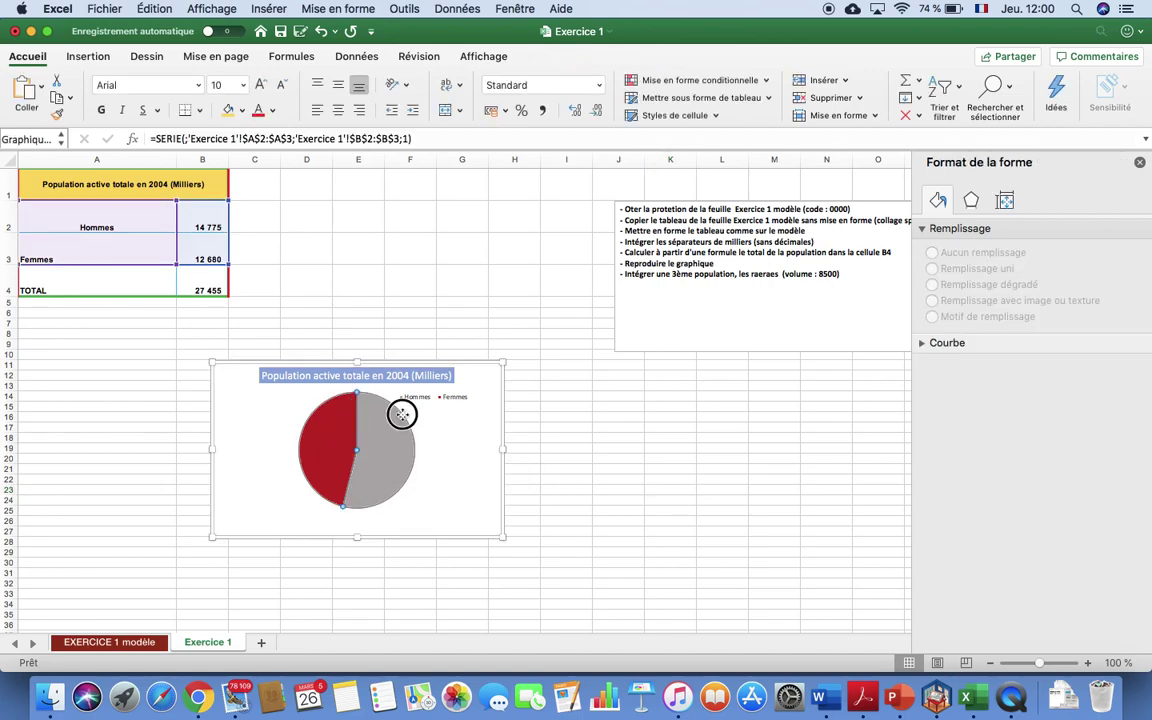
pyautogui.click(520, 445)
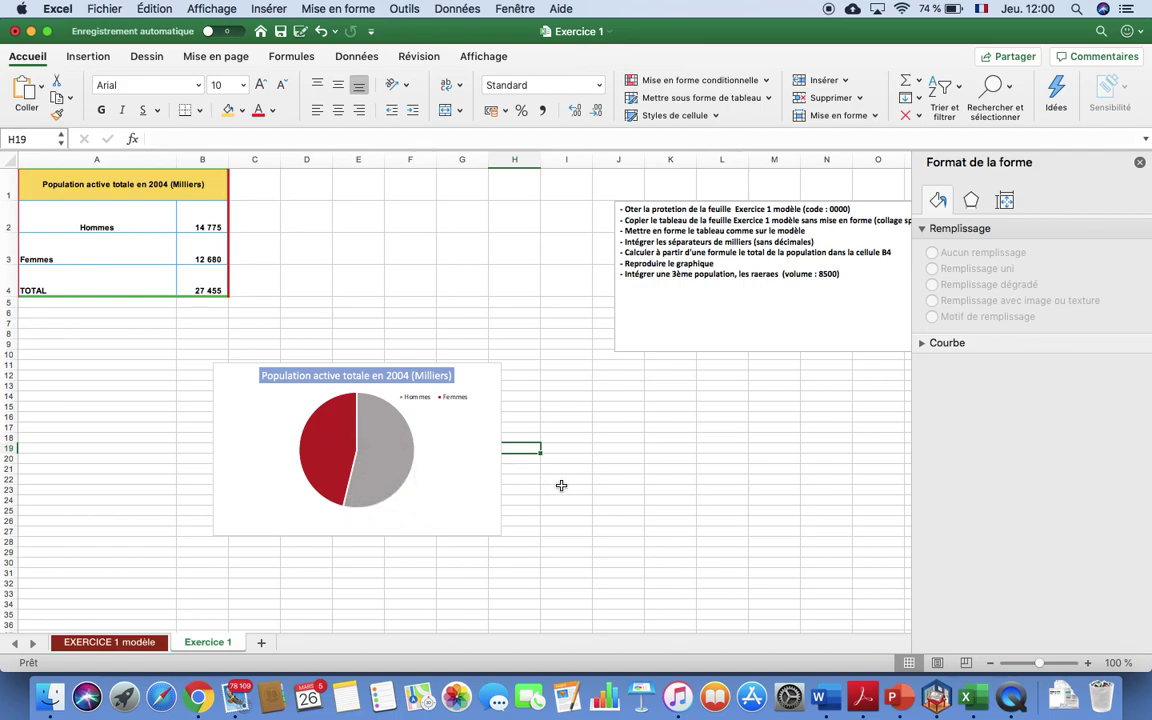
pyautogui.click(482, 441)
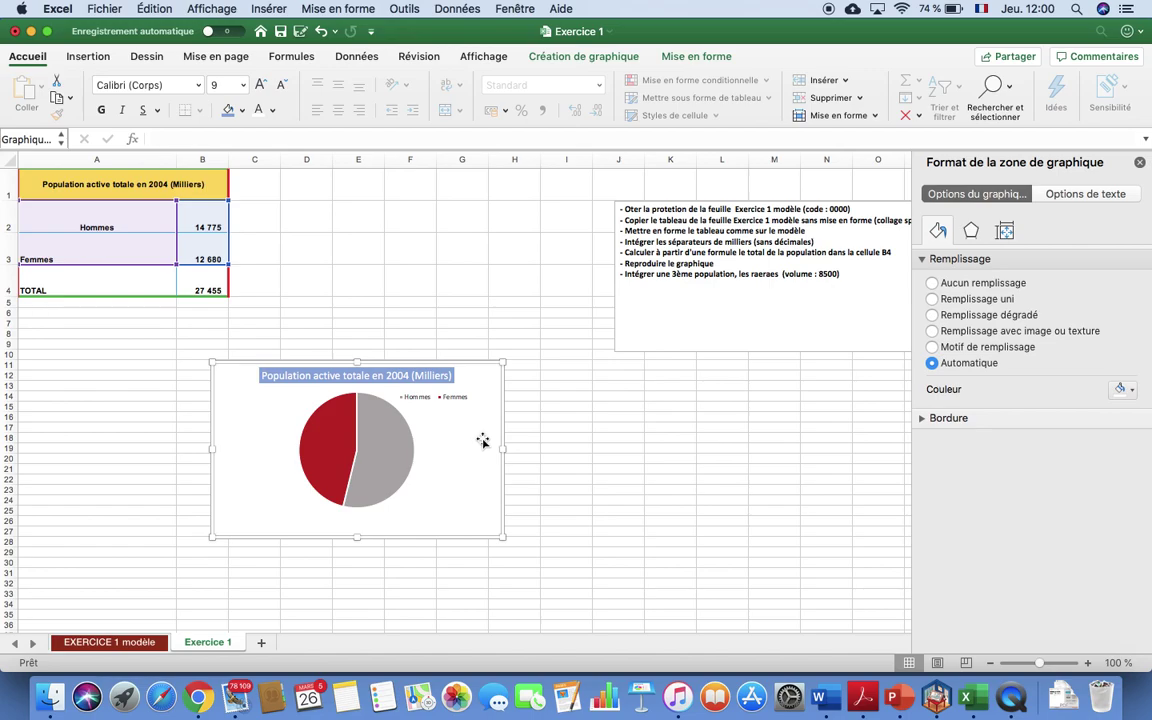
pyautogui.click(597, 58)
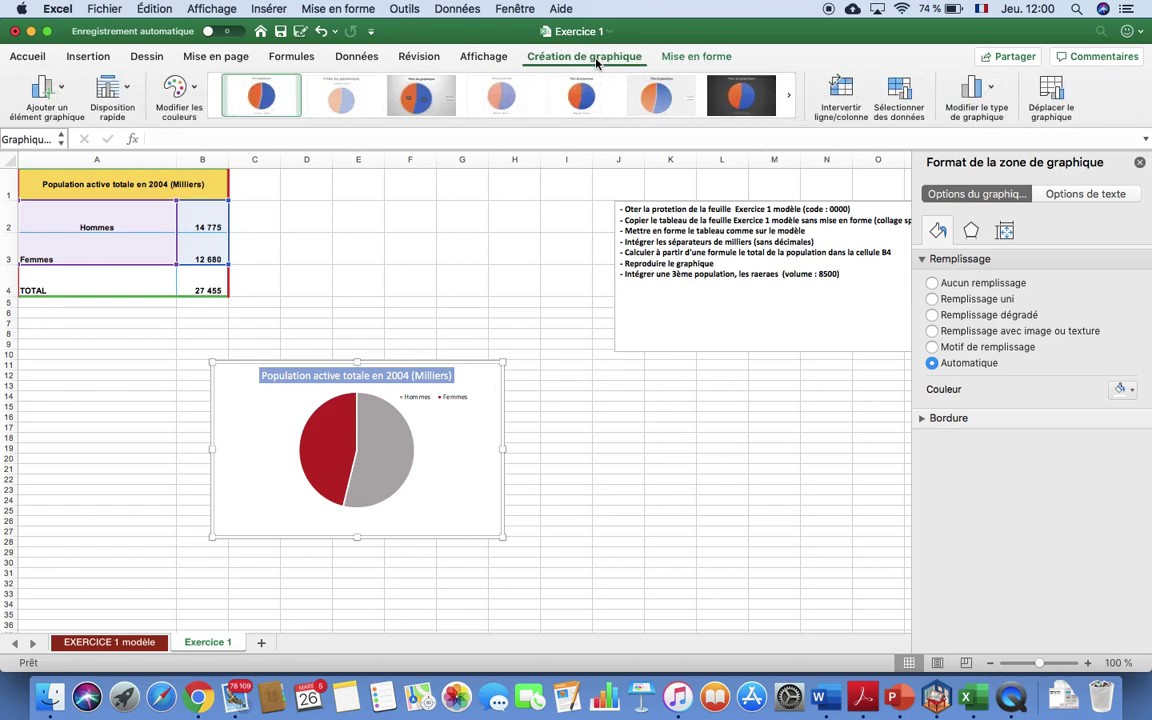
pyautogui.doubleClick(711, 57)
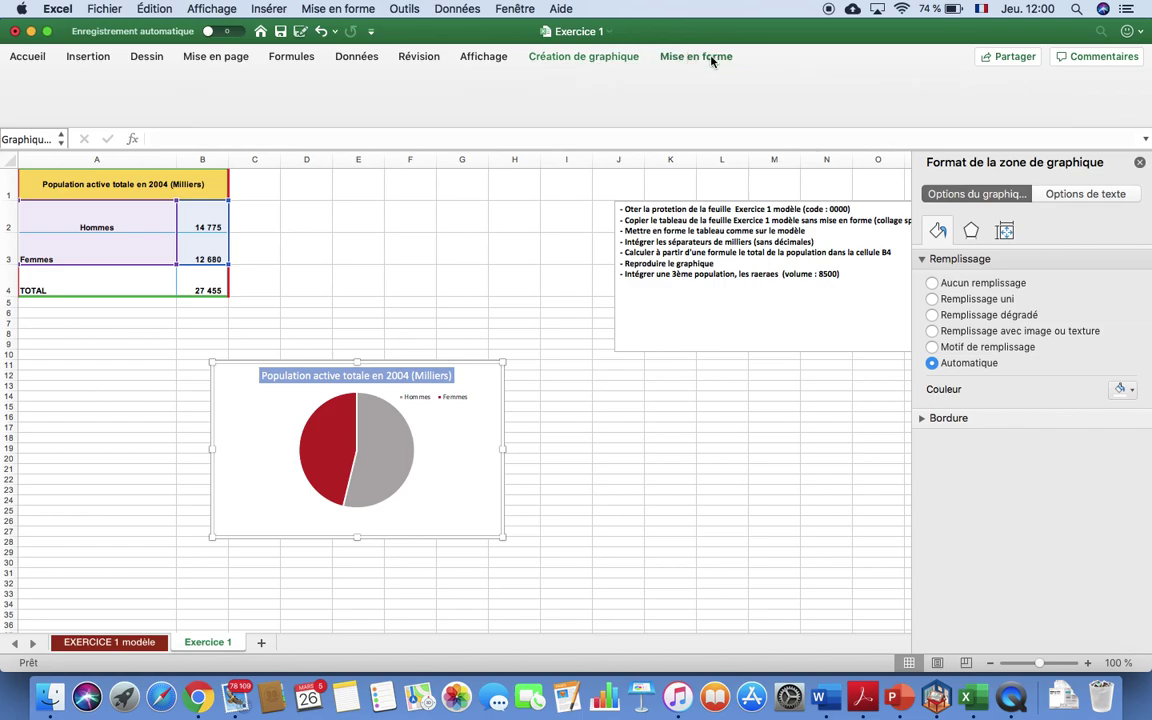
pyautogui.click(608, 57)
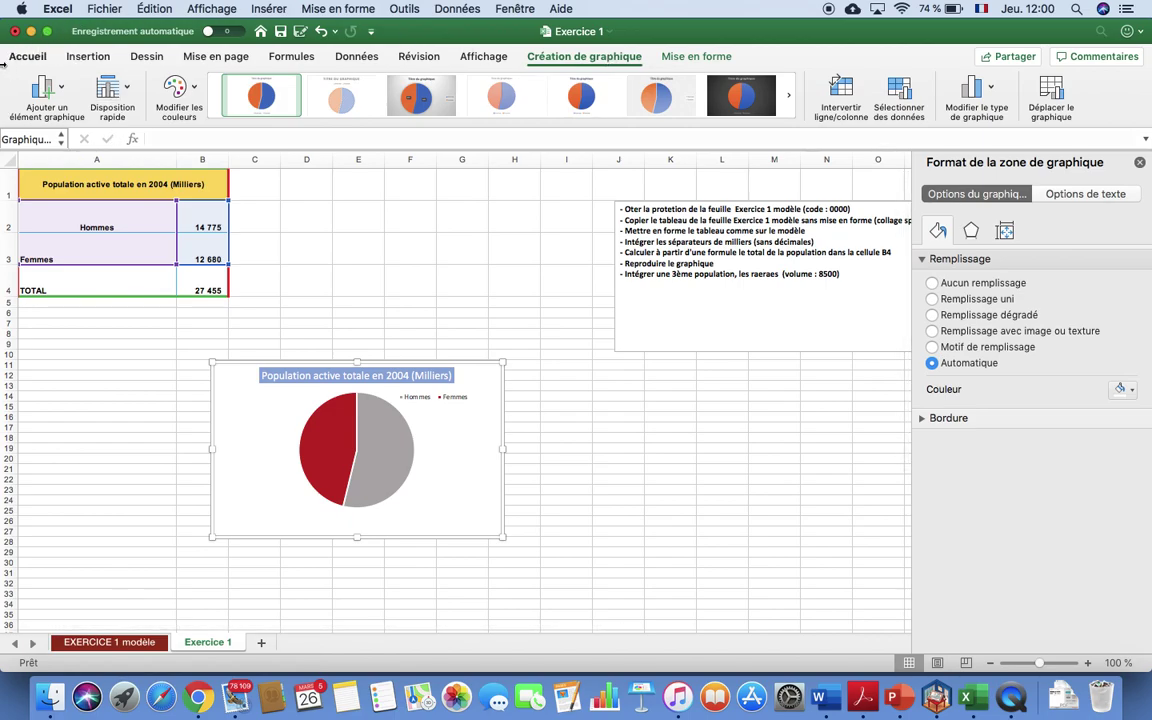
# Add data labels showing the values to both slices of the pie chart.
pyautogui.click(65, 91)
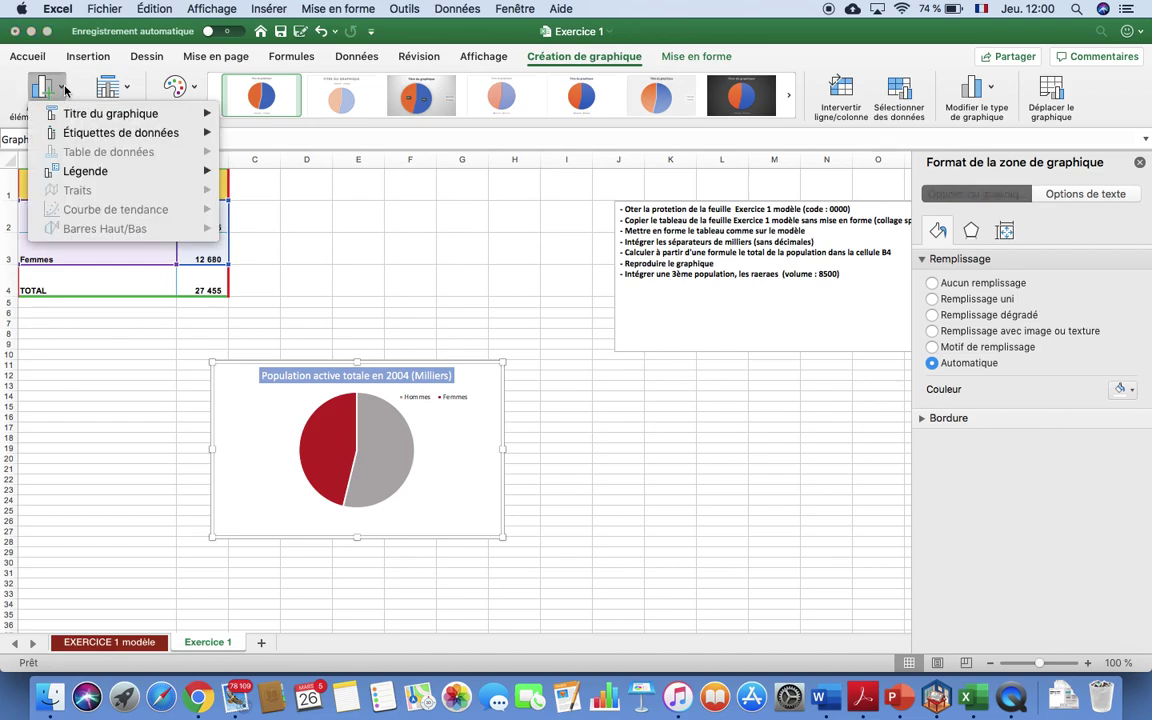
pyautogui.moveTo(91, 135)
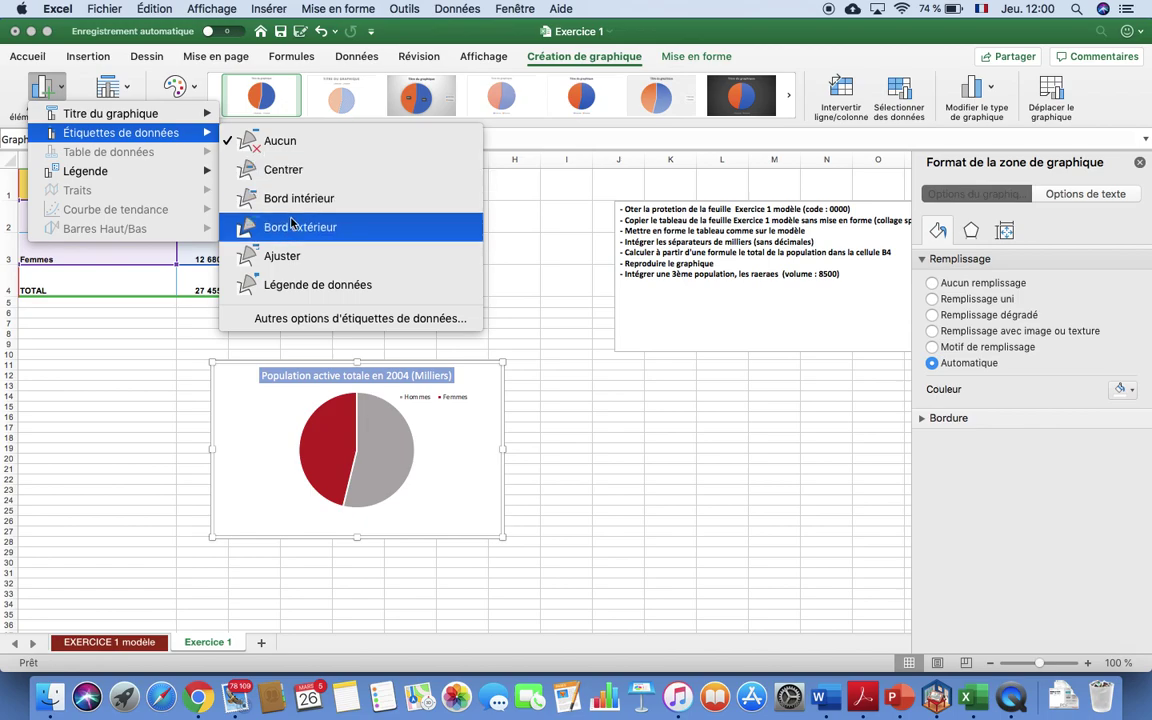
pyautogui.click(307, 322)
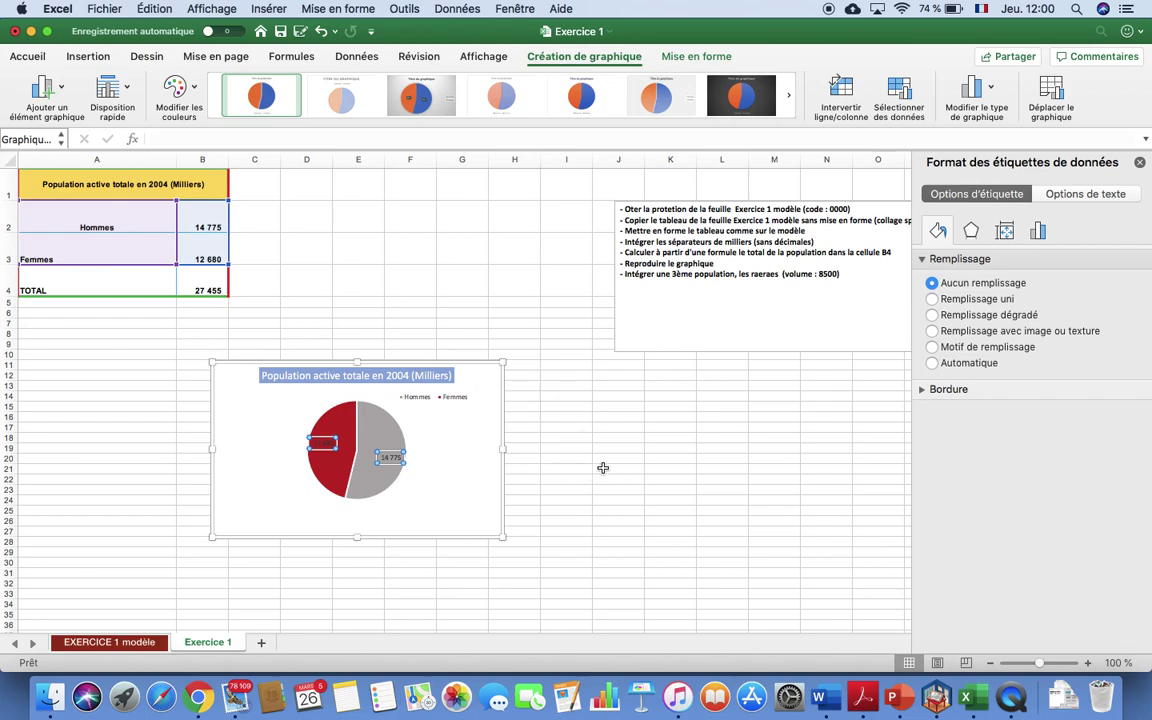
pyautogui.scroll(5, 605, 465)
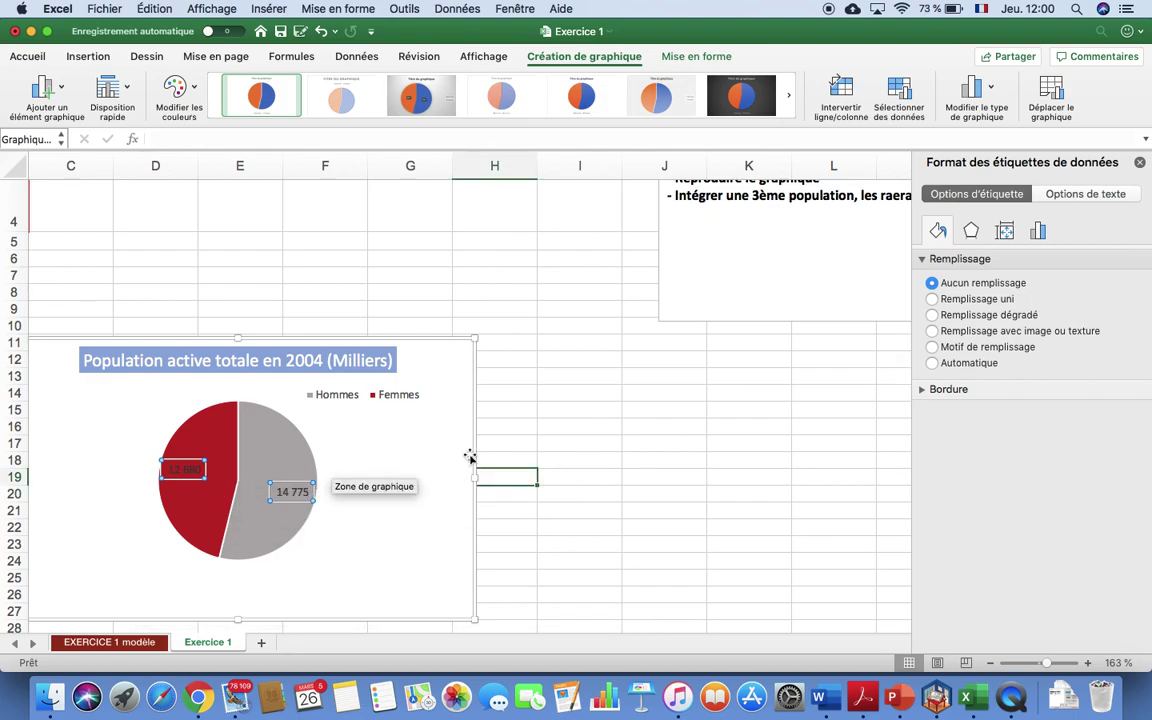
pyautogui.scroll(-5, 527, 447)
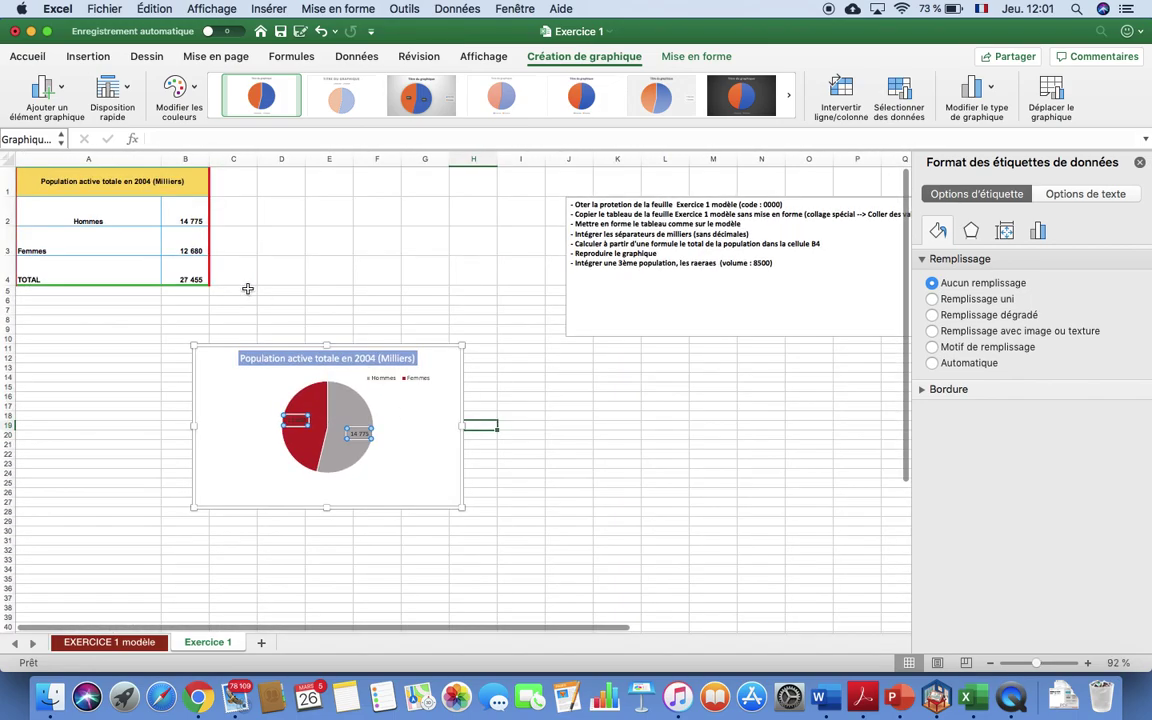
# Compare the pie chart's data labels with the Hommes and Femmes values in cells B2 and B3.
pyautogui.click(186, 234)
pyautogui.click(186, 213)
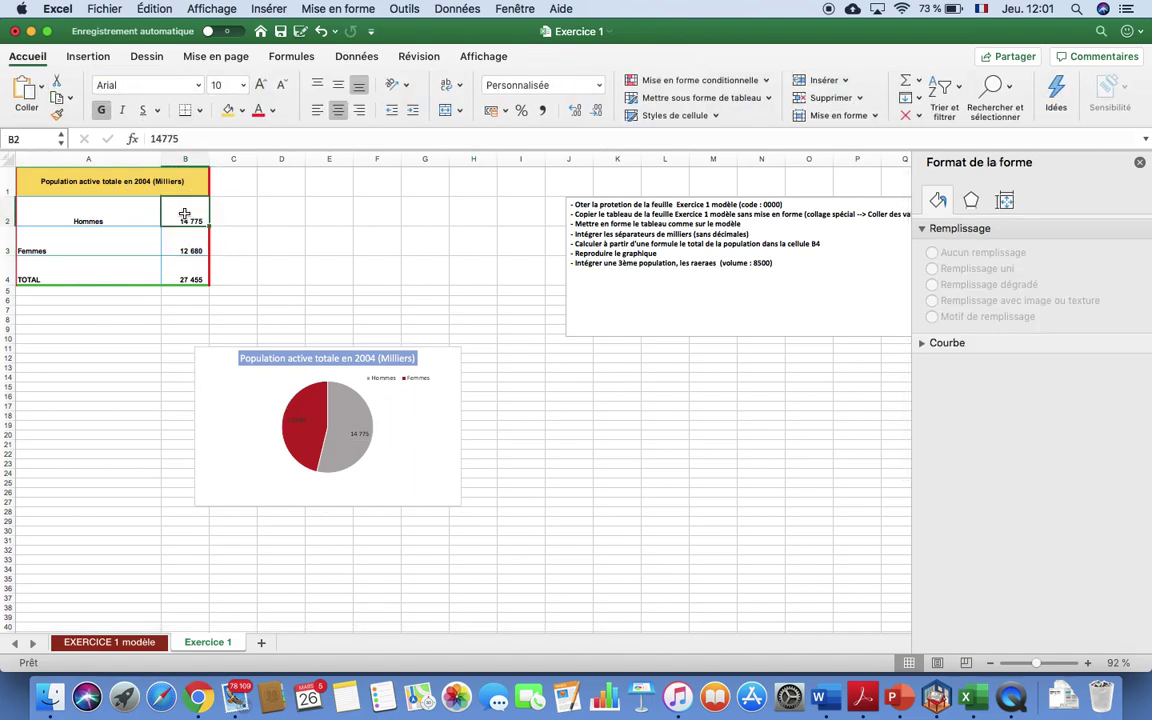
pyautogui.click(188, 243)
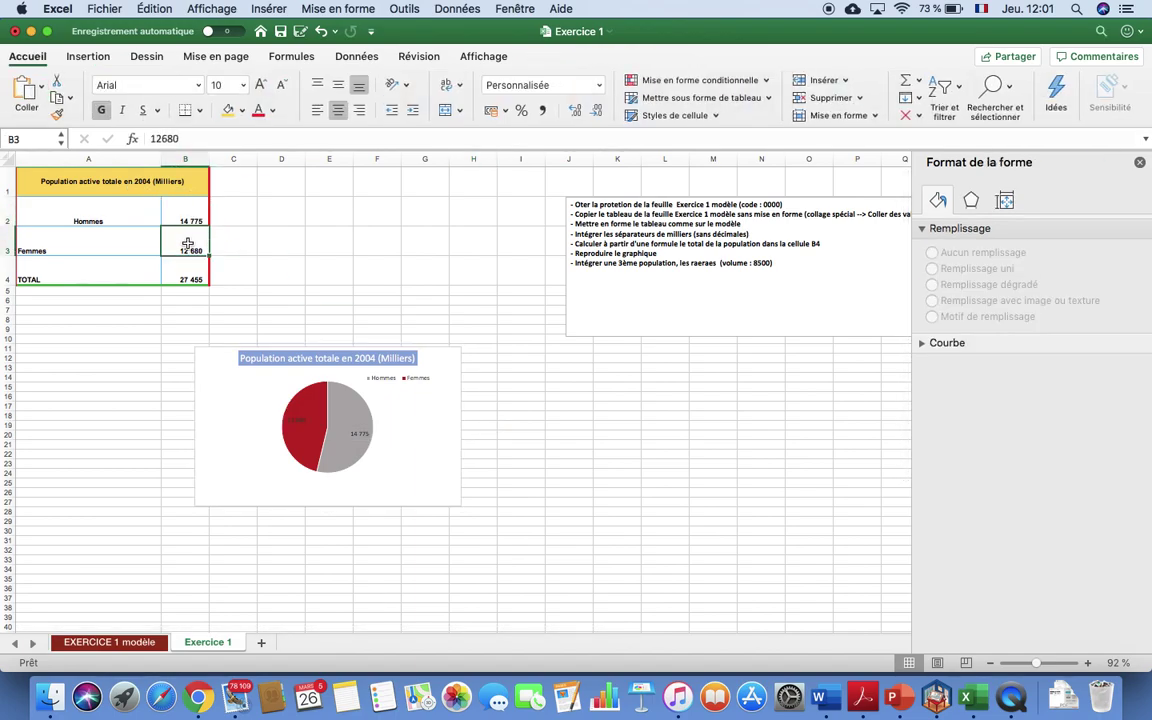
pyautogui.click(347, 425)
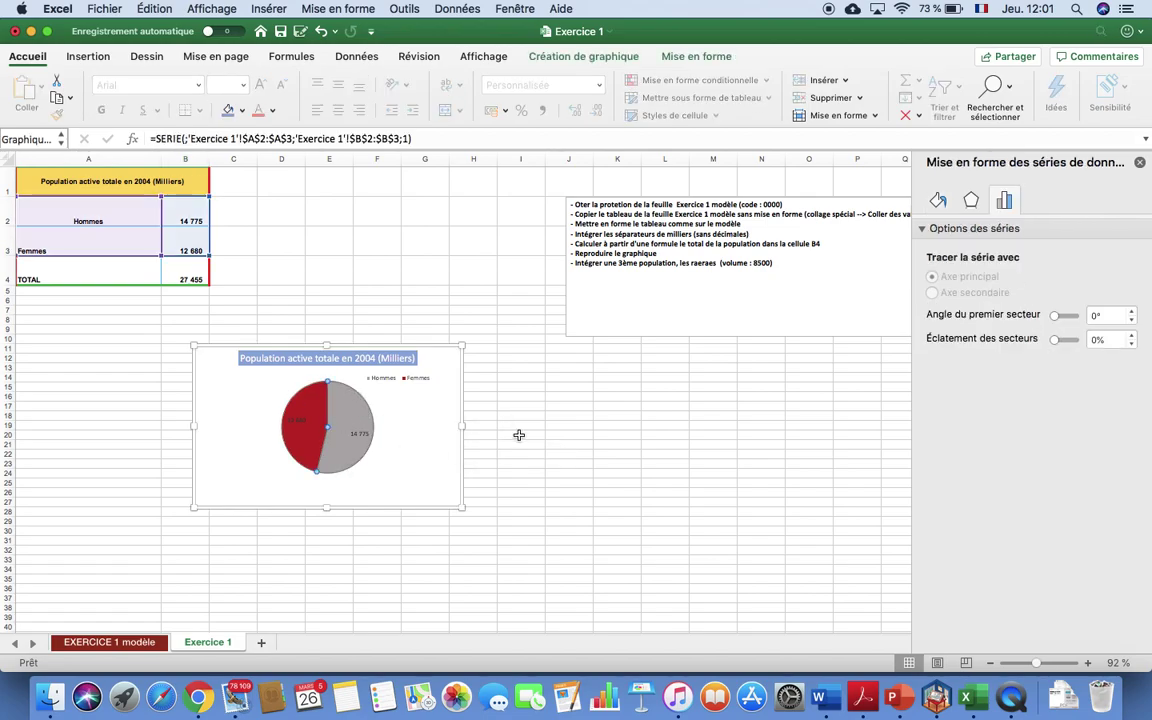
pyautogui.scroll(3, 566, 429)
pyautogui.scroll(5, 566, 429)
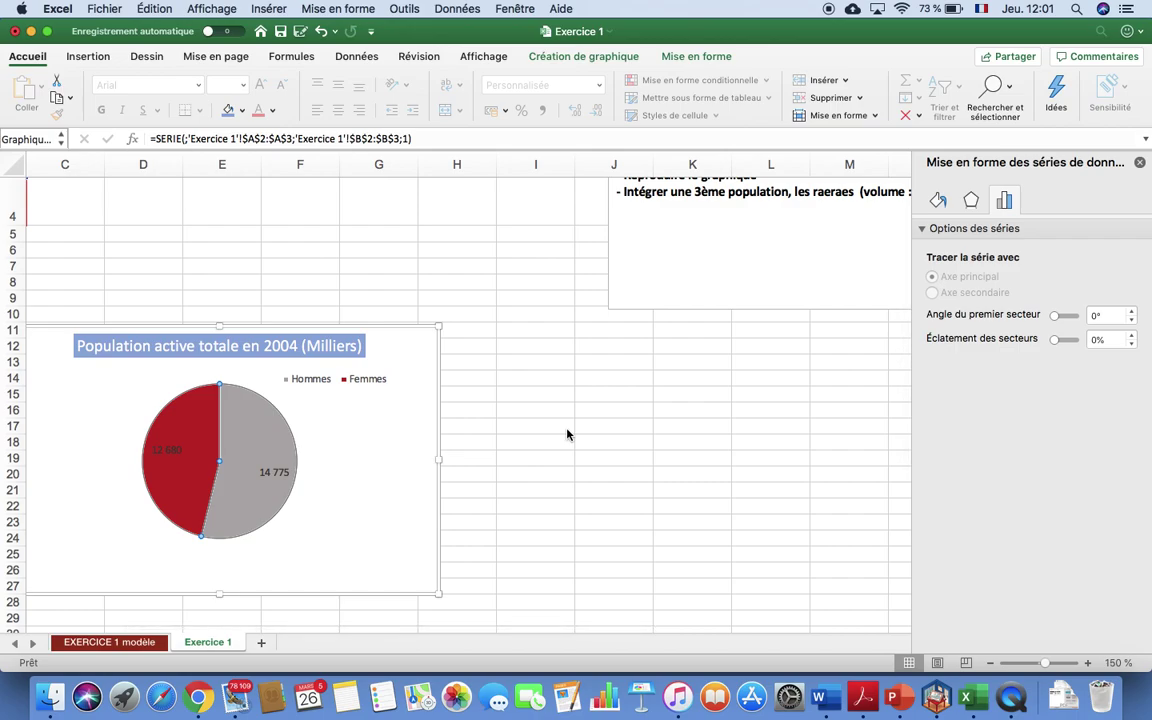
pyautogui.scroll(3, 566, 433)
pyautogui.scroll(4, 567, 434)
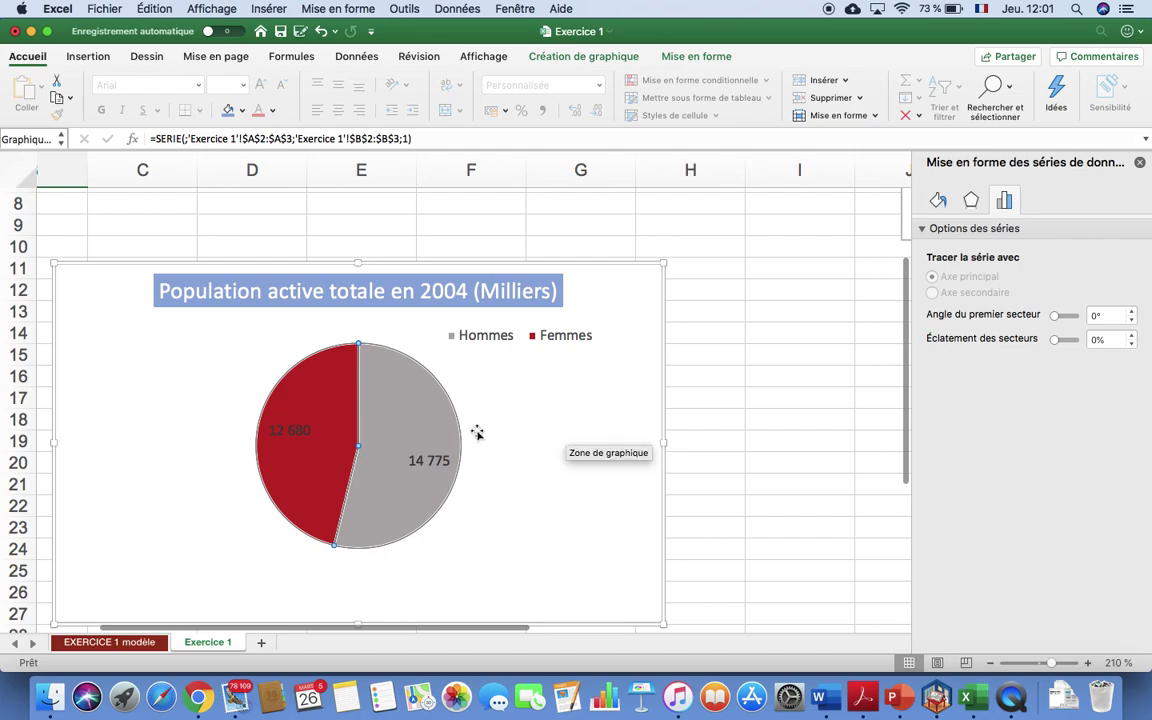
pyautogui.moveTo(409, 430)
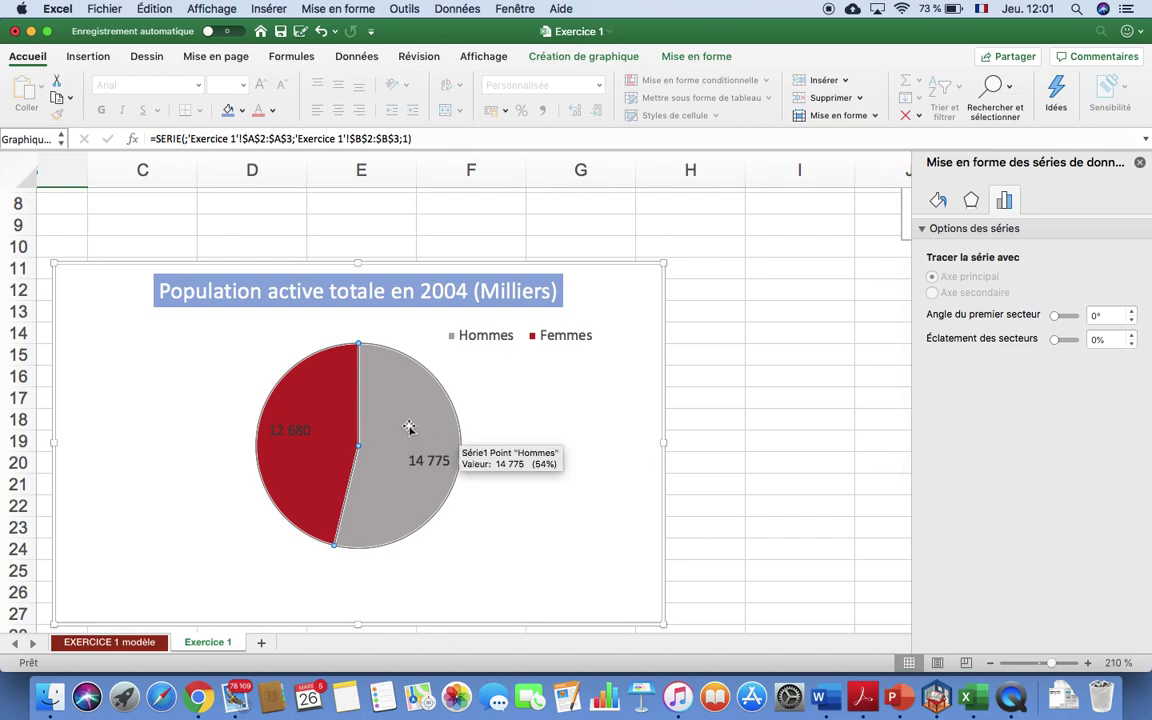
# Make the pie chart's data labels show the percentage instead of the value, and deselect the labels.
pyautogui.click(294, 428)
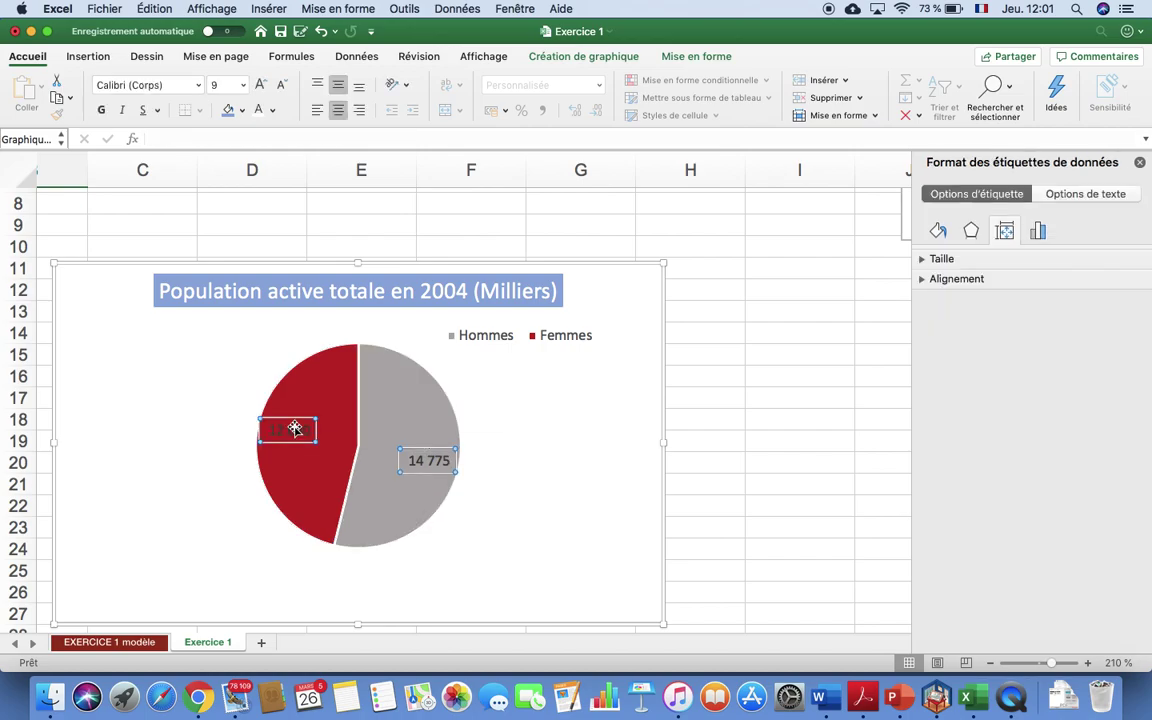
pyautogui.rightClick(423, 461)
pyautogui.click(531, 586)
pyautogui.click(432, 462)
pyautogui.rightClick(431, 459)
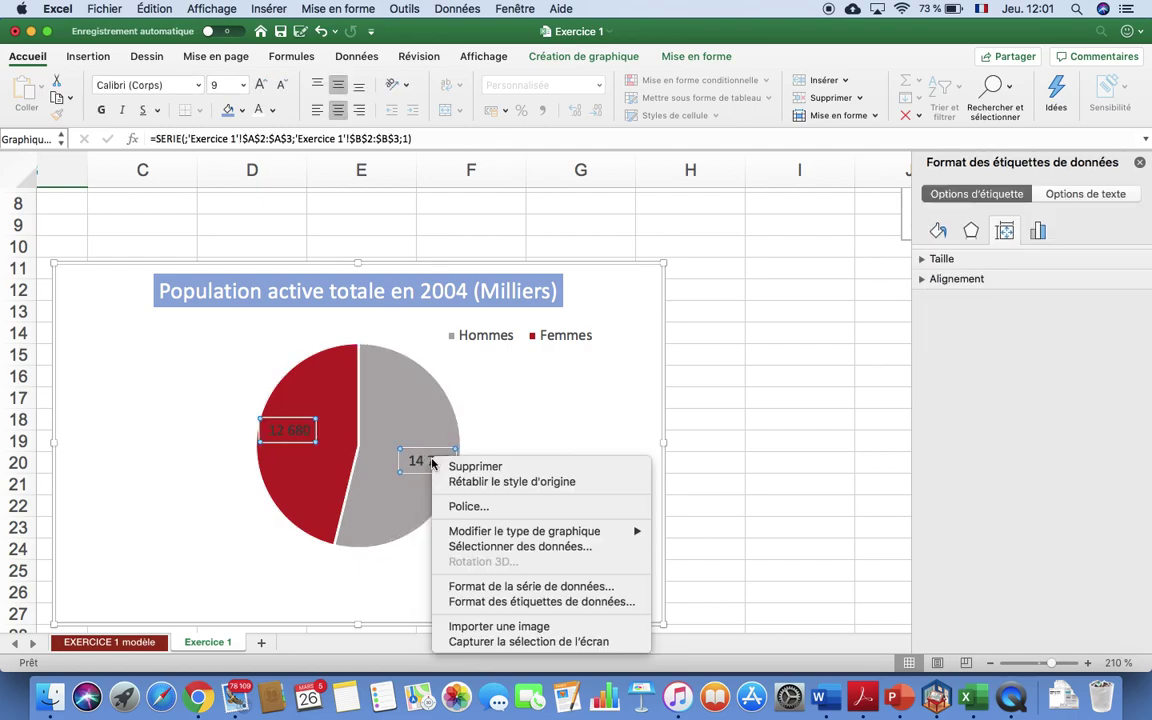
pyautogui.click(520, 603)
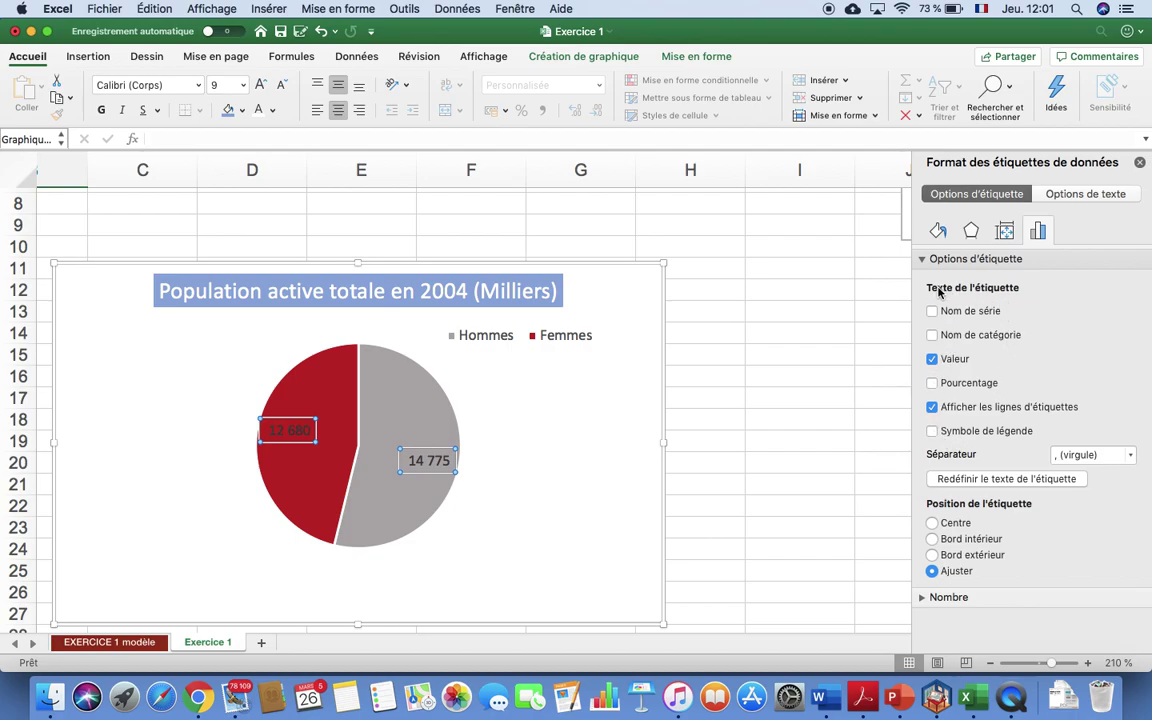
pyautogui.click(932, 384)
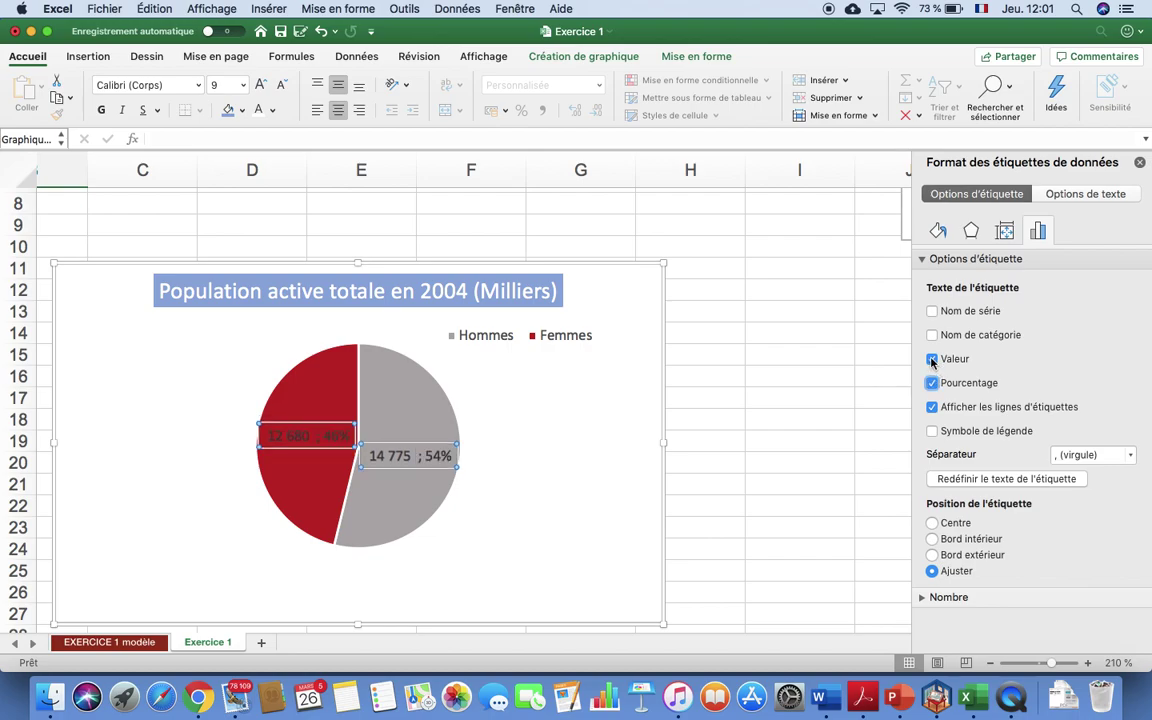
pyautogui.click(932, 359)
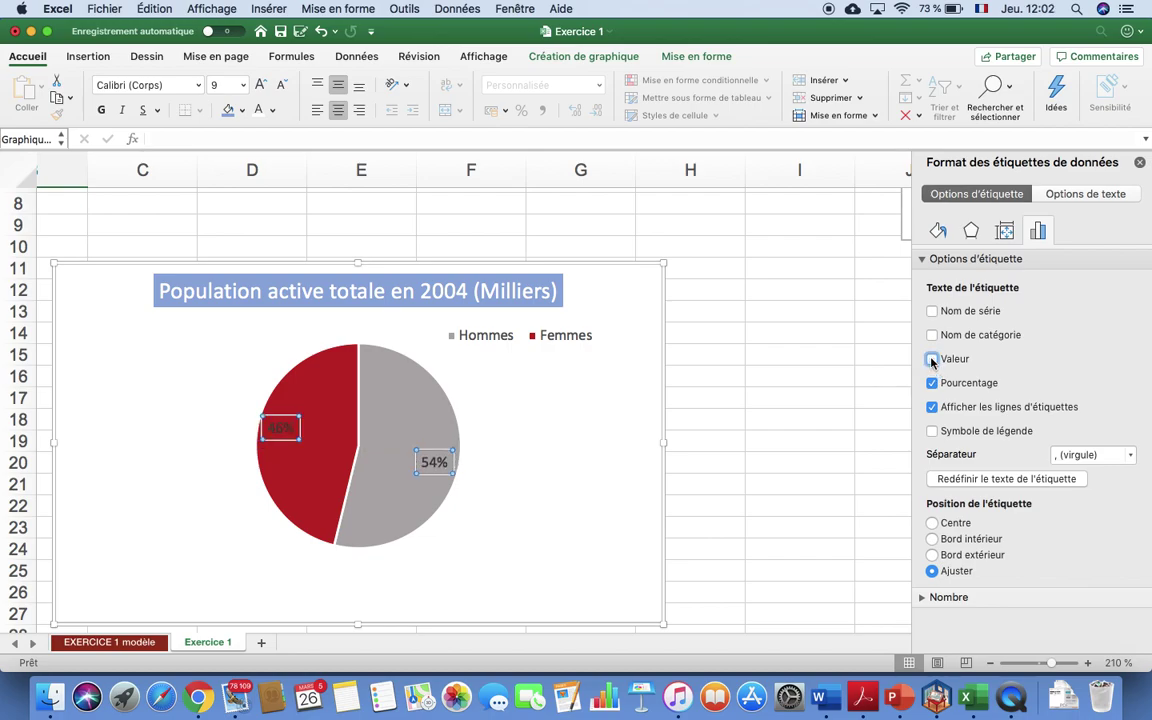
pyautogui.click(748, 426)
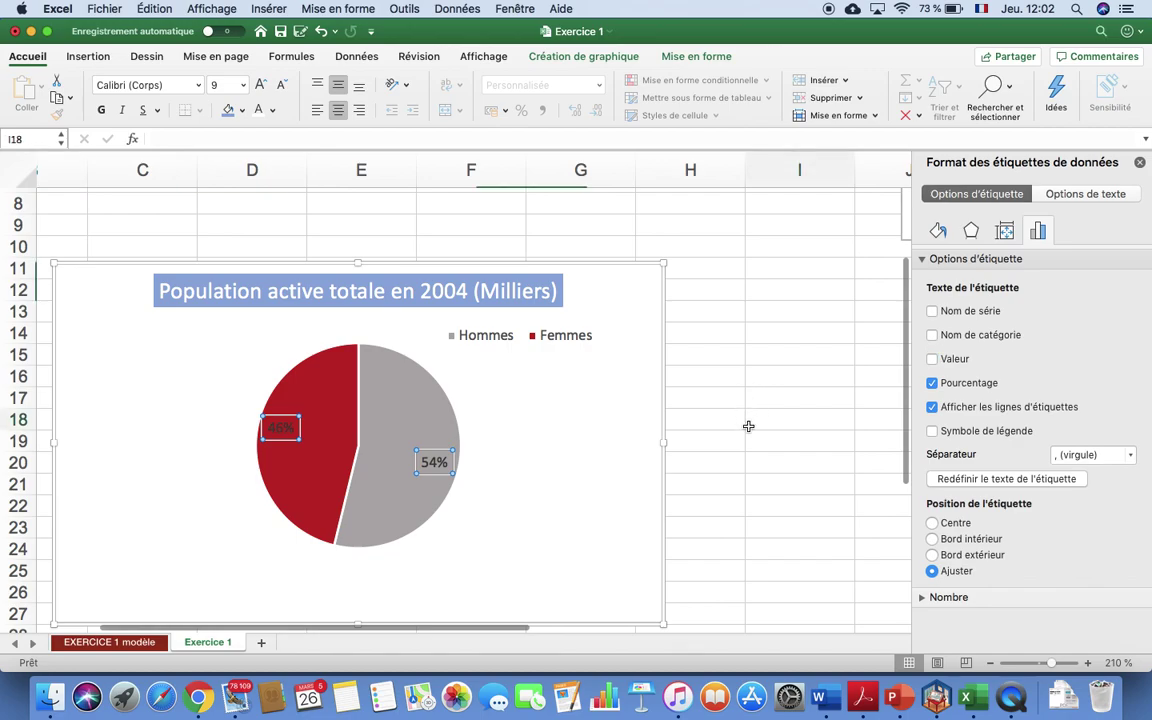
pyautogui.click(486, 496)
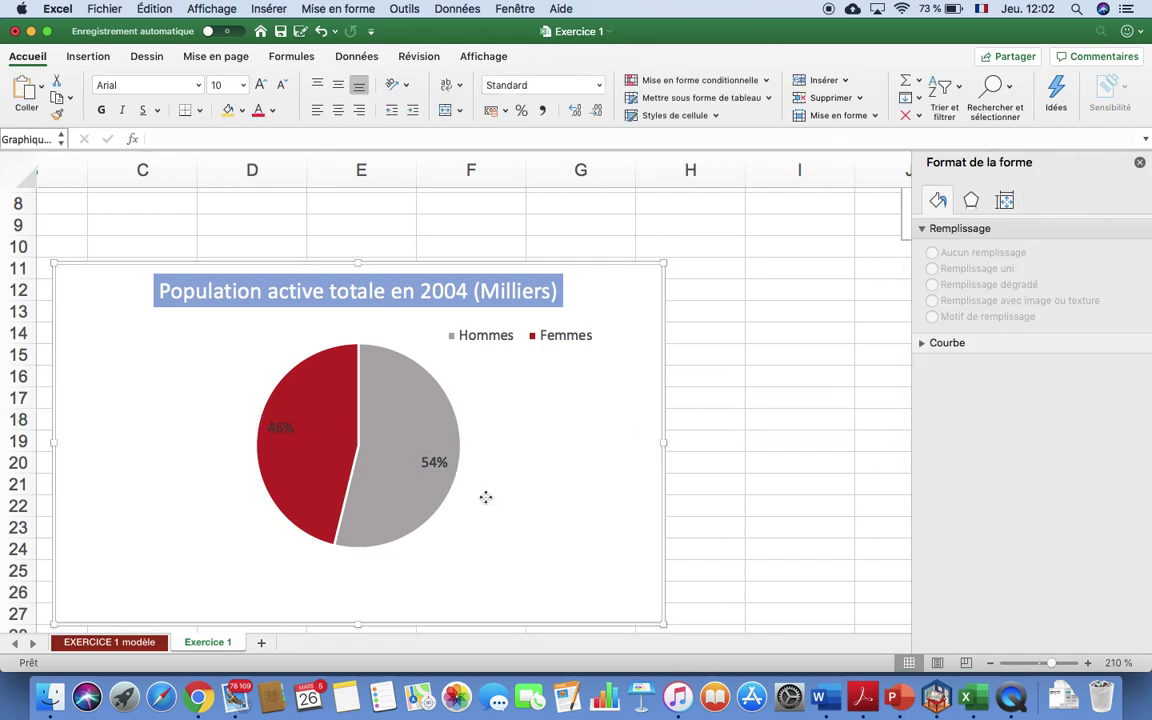
# Move the Hommes and Femmes percentage labels individually closer to the centre of the pie.
pyautogui.click(433, 461)
pyautogui.moveTo(435, 462); pyautogui.dragTo(406, 439)
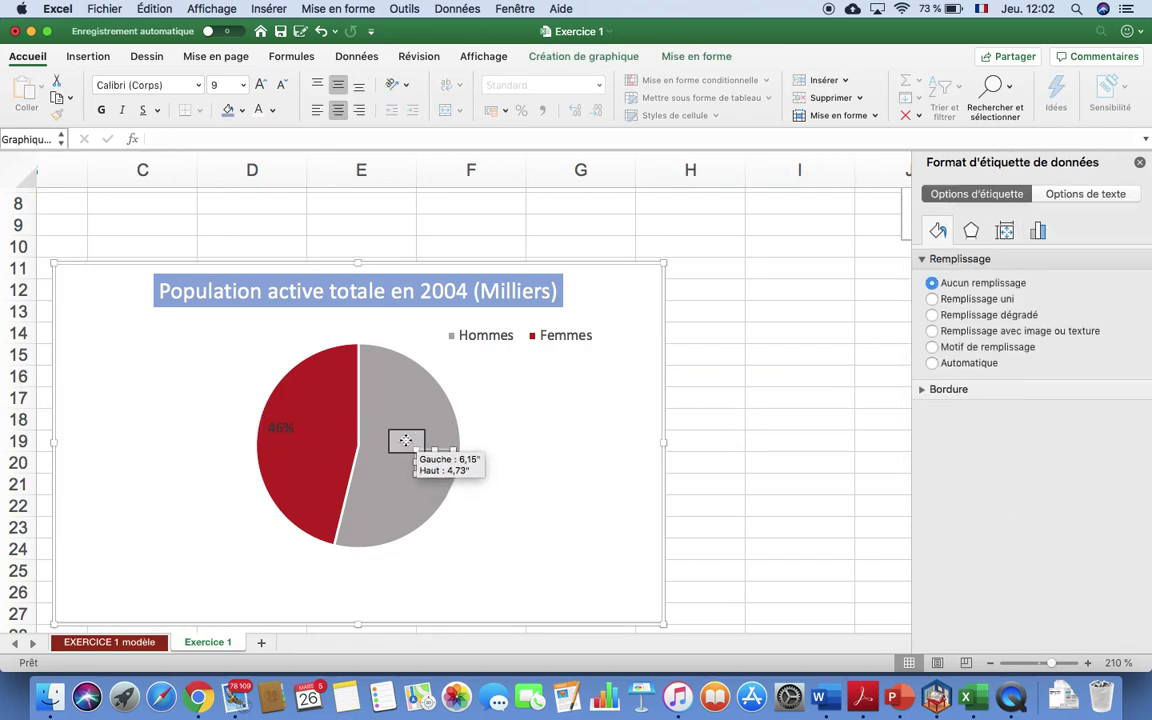
pyautogui.click(281, 426)
pyautogui.moveTo(281, 426); pyautogui.dragTo(313, 423)
pyautogui.click(576, 432)
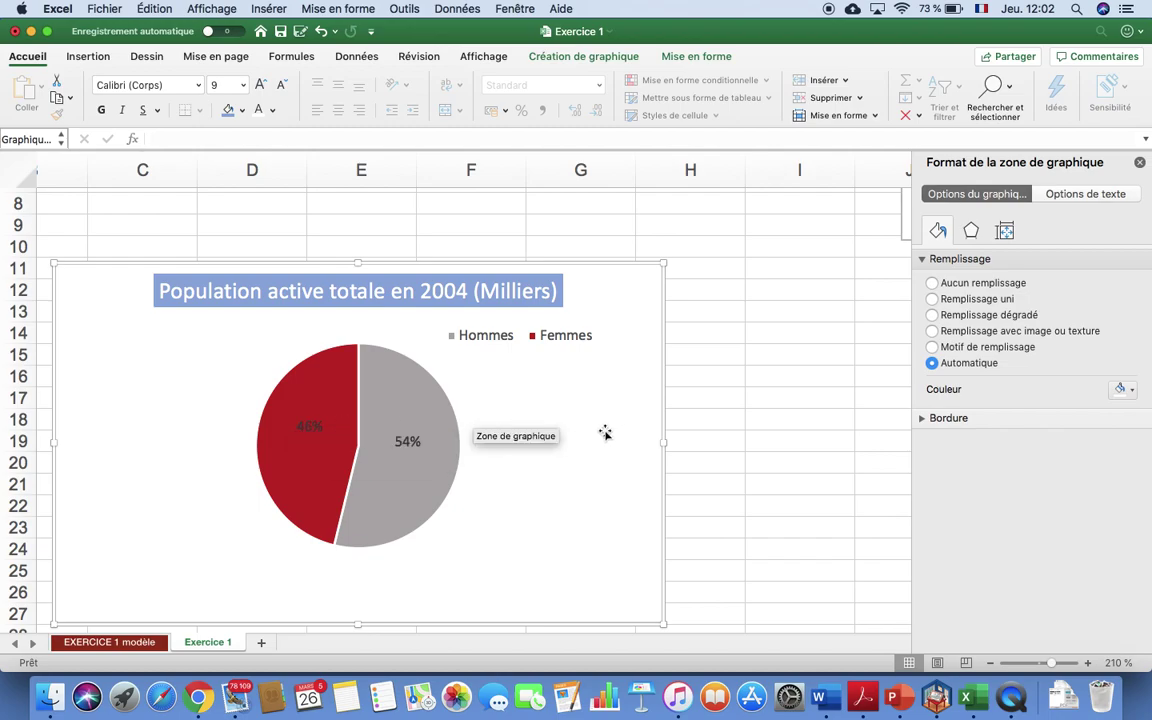
# Change only the Femmes percentage label's font colour to white and deselect it.
pyautogui.click(310, 429)
pyautogui.click(310, 429)
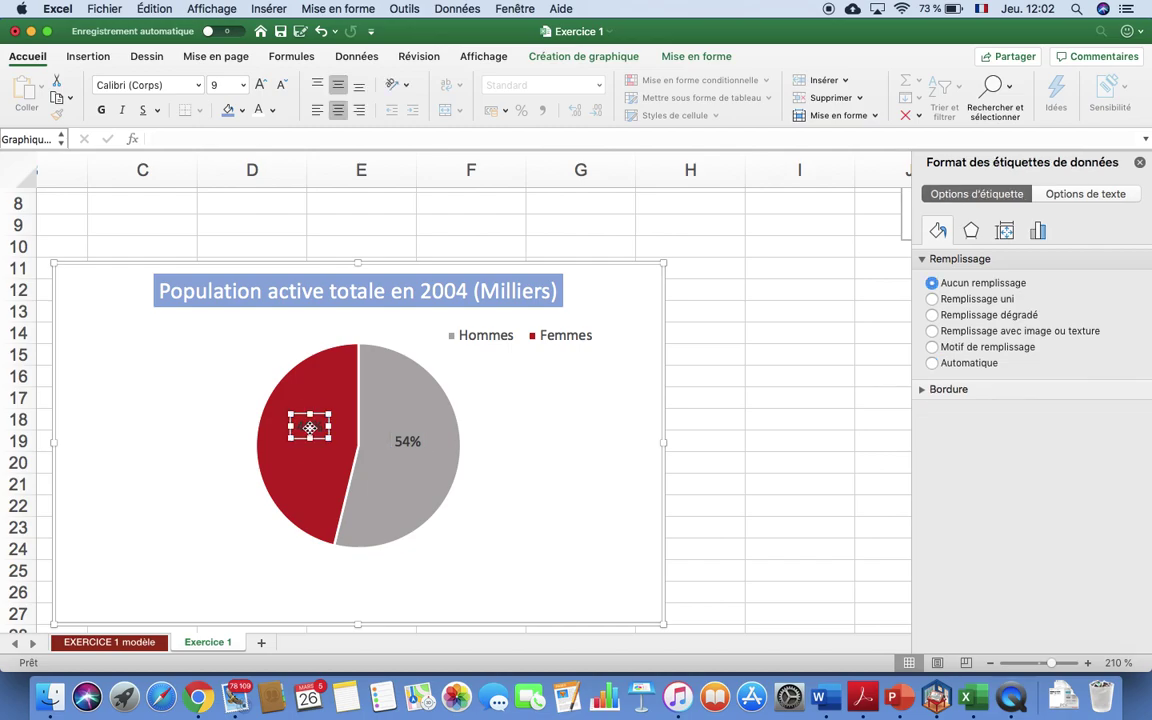
pyautogui.click(567, 419)
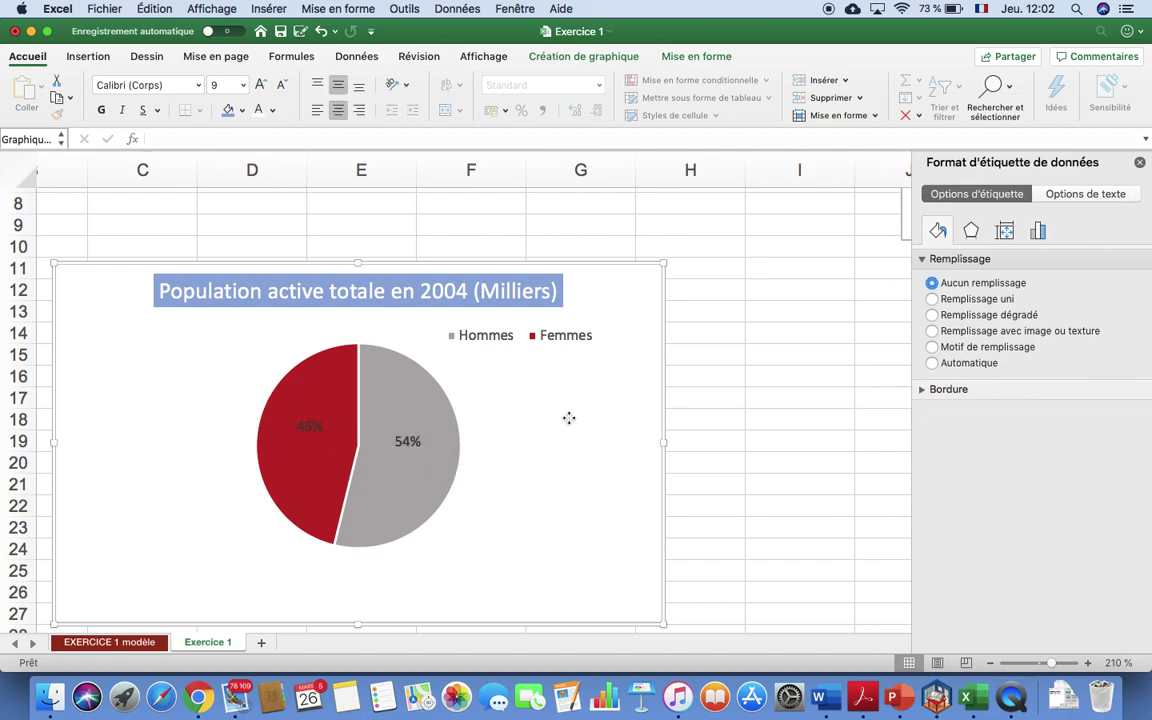
pyautogui.click(313, 425)
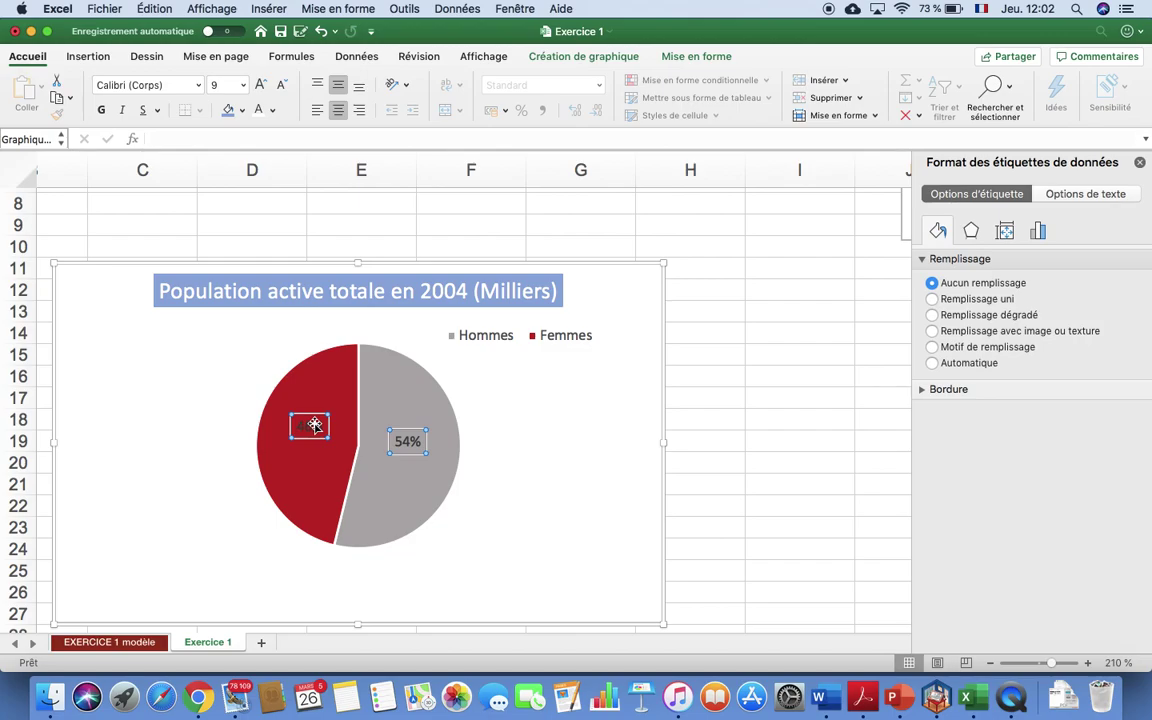
pyautogui.click(313, 425)
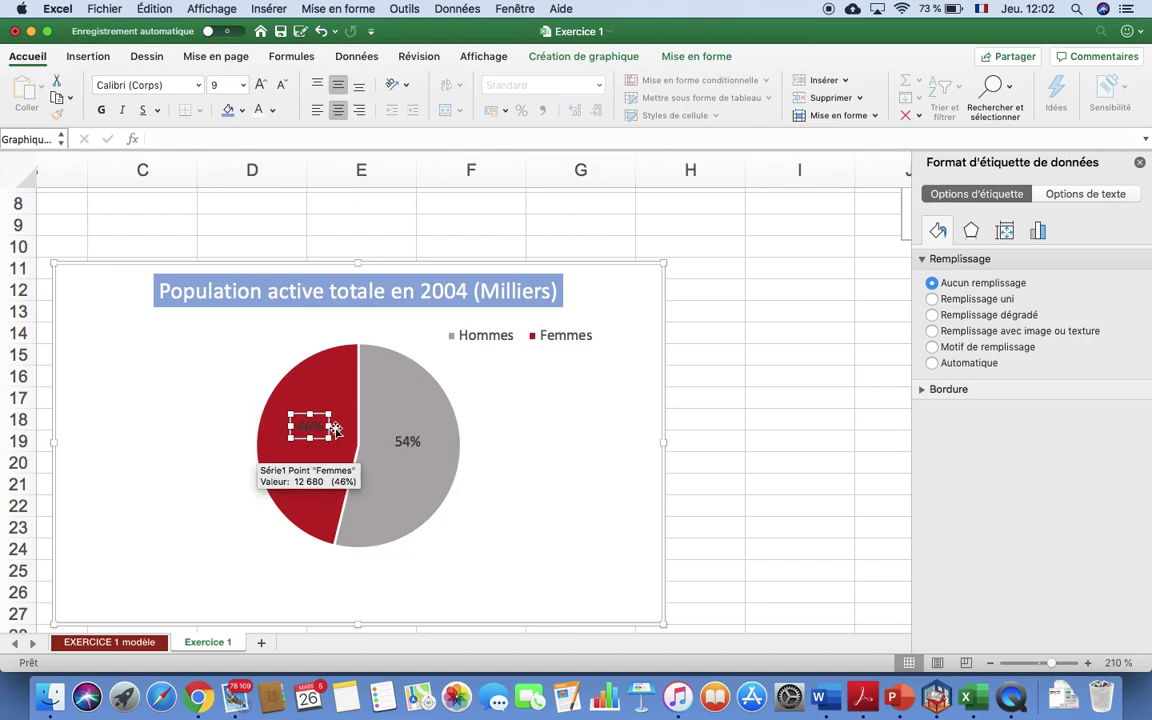
pyautogui.click(258, 109)
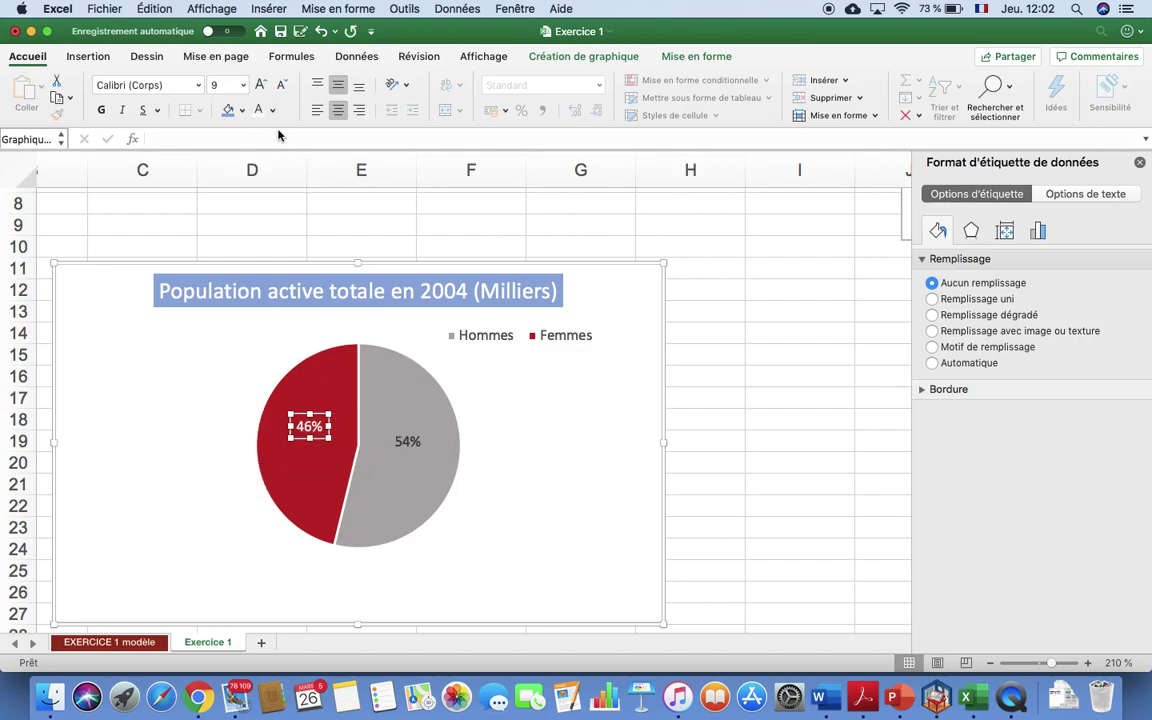
pyautogui.click(510, 431)
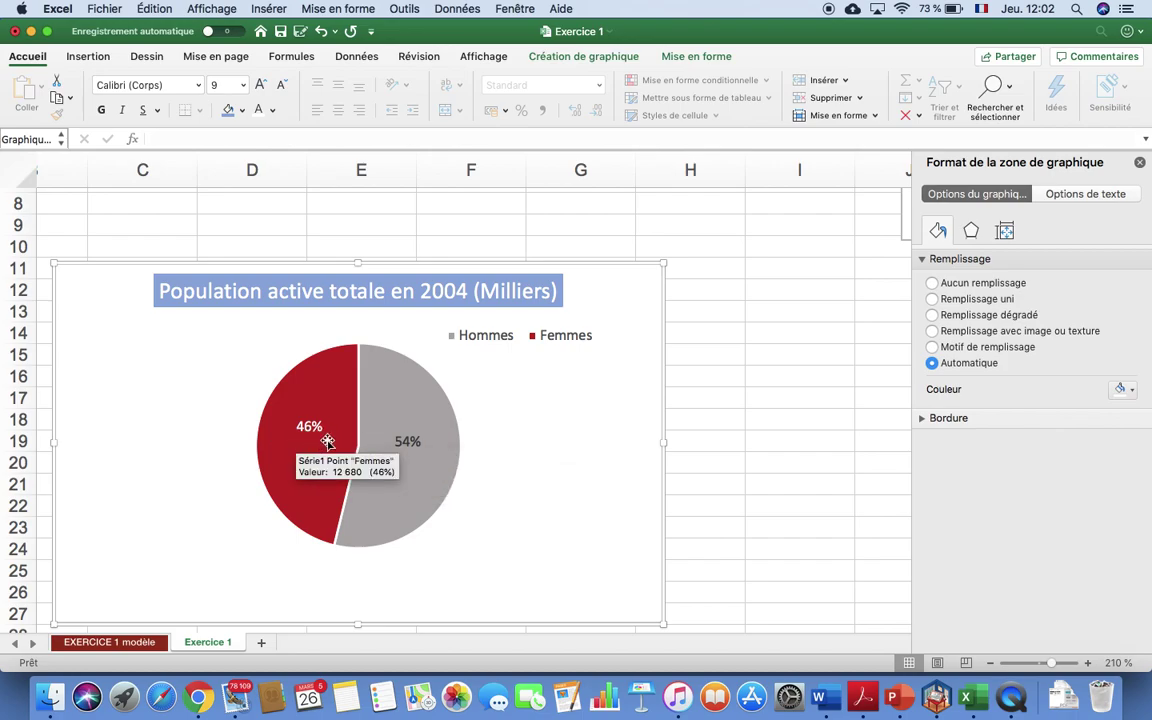
# Add the category name to the percentage labels of both pie slices and deselect them.
pyautogui.click(408, 446)
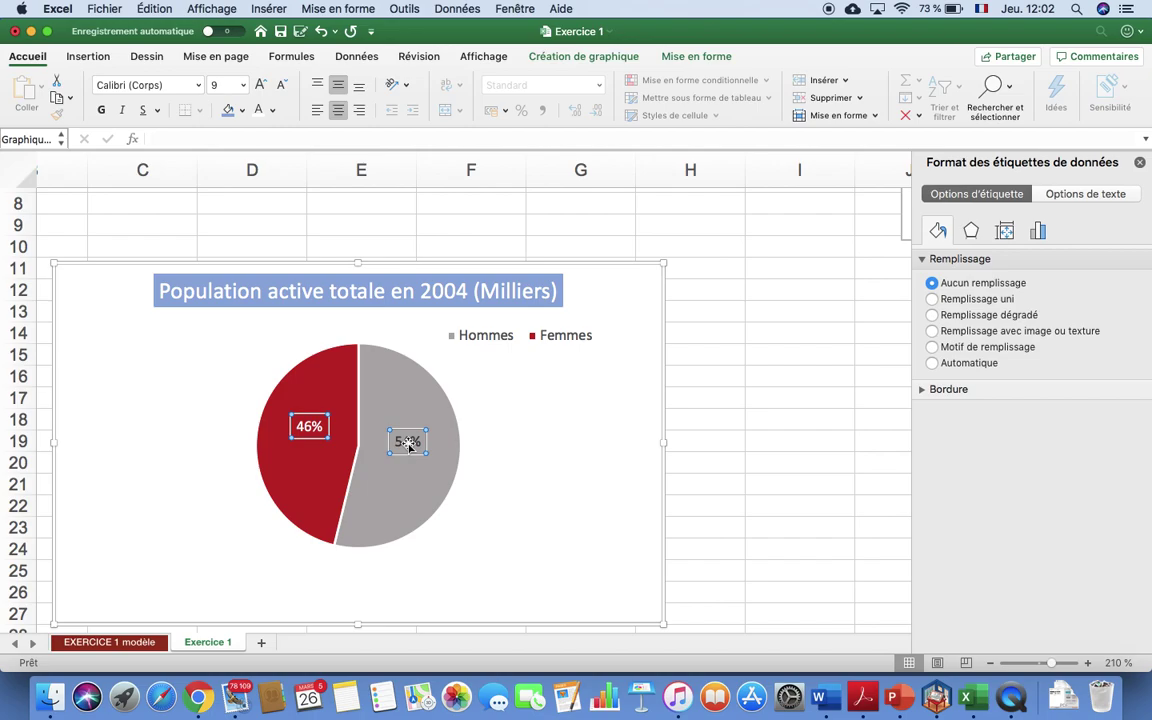
pyautogui.rightClick(408, 446)
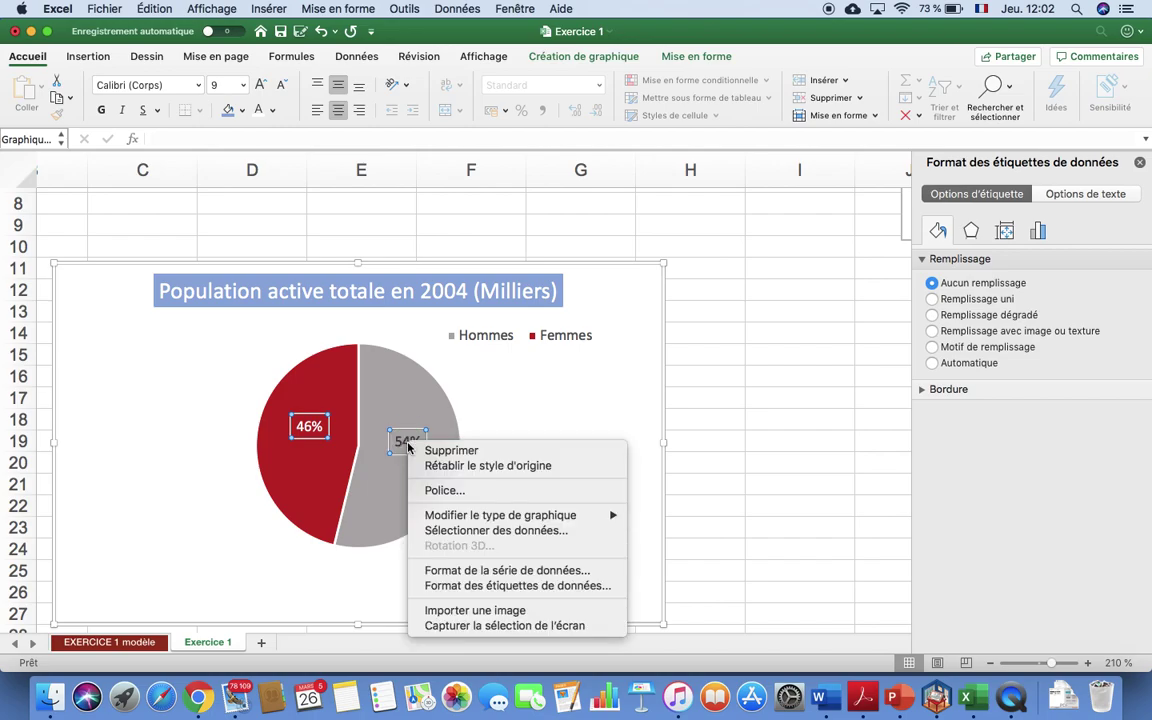
pyautogui.click(514, 593)
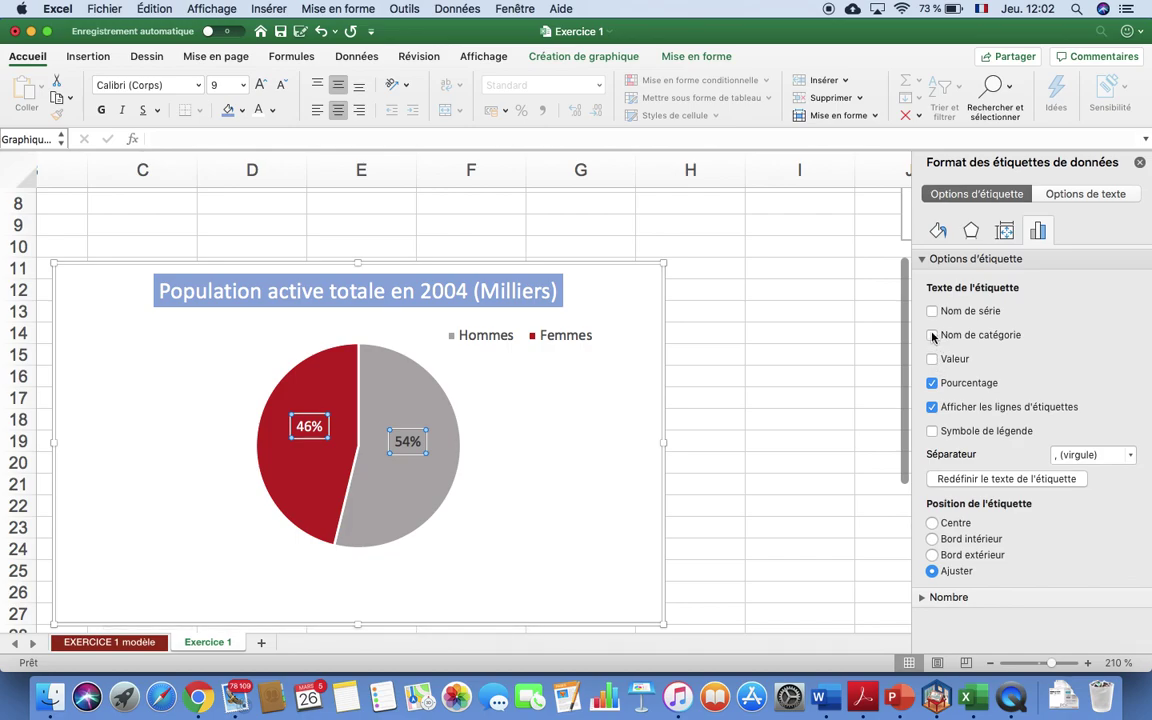
pyautogui.click(932, 335)
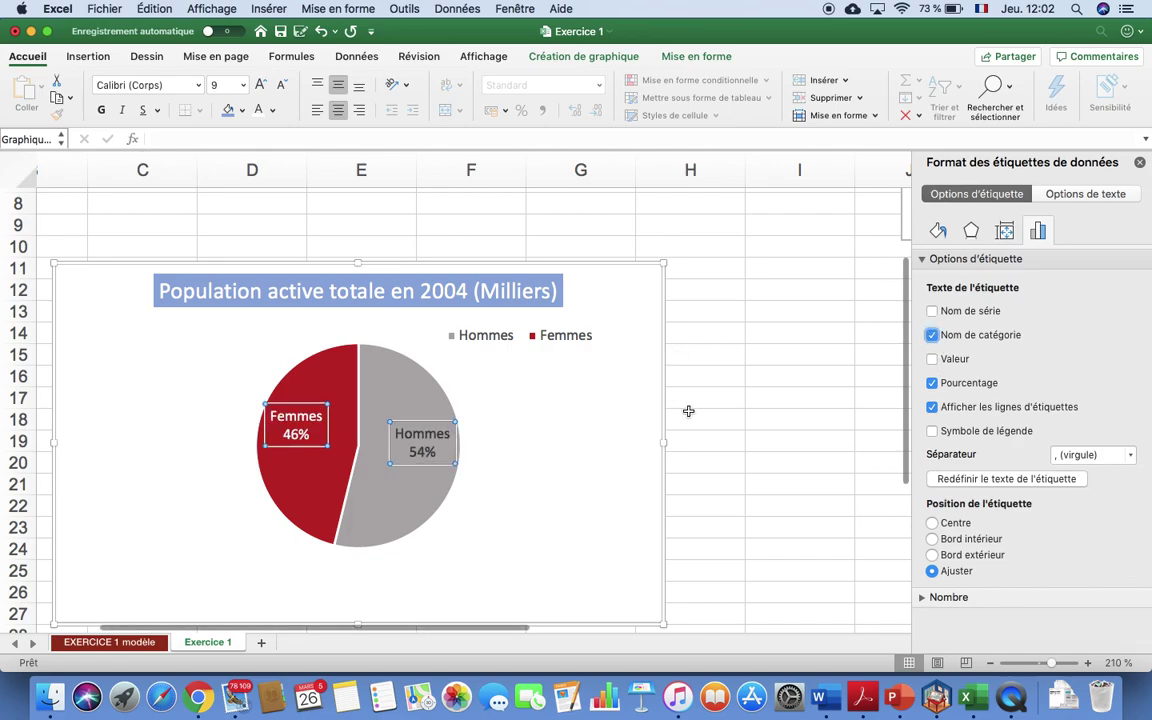
pyautogui.click(565, 403)
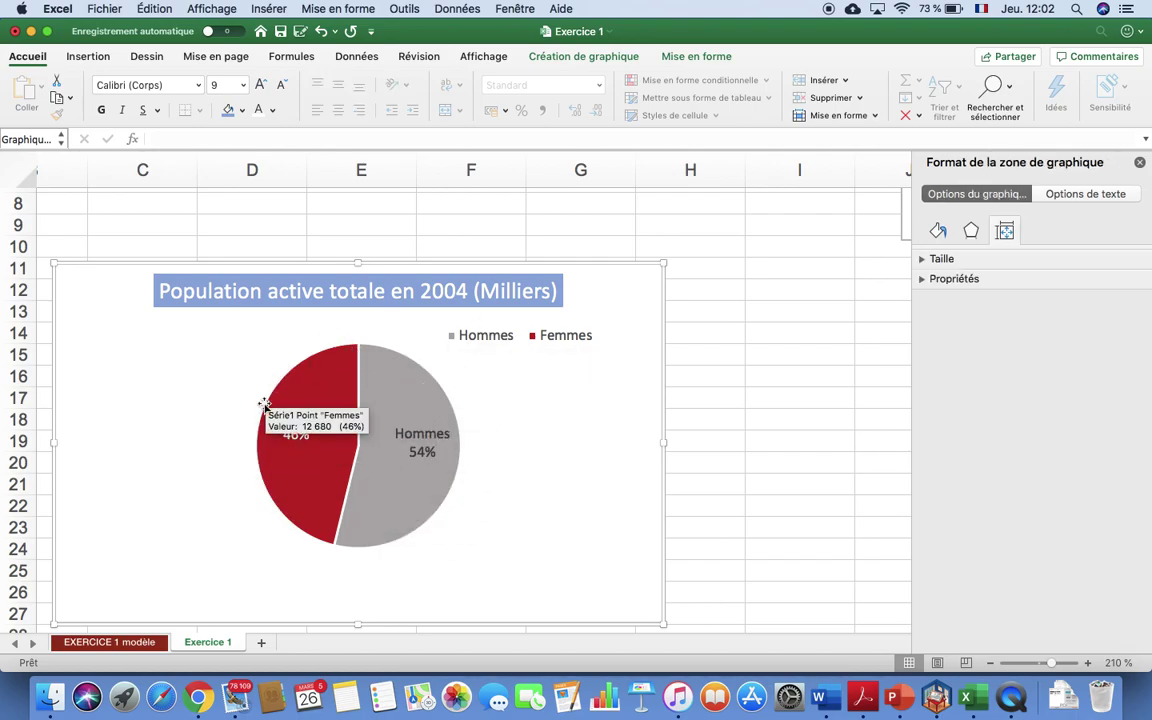
# Delete the pie chart's legend and deselect the chart by selecting cell A11.
pyautogui.click(473, 340)
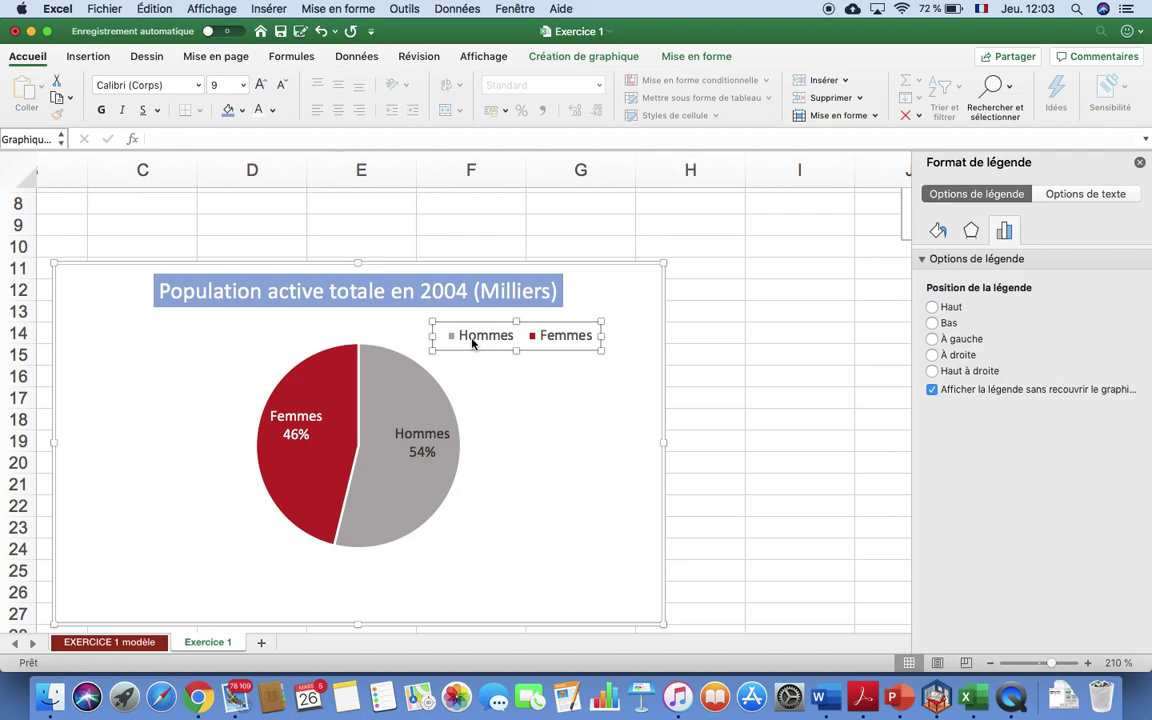
pyautogui.press('Delete')
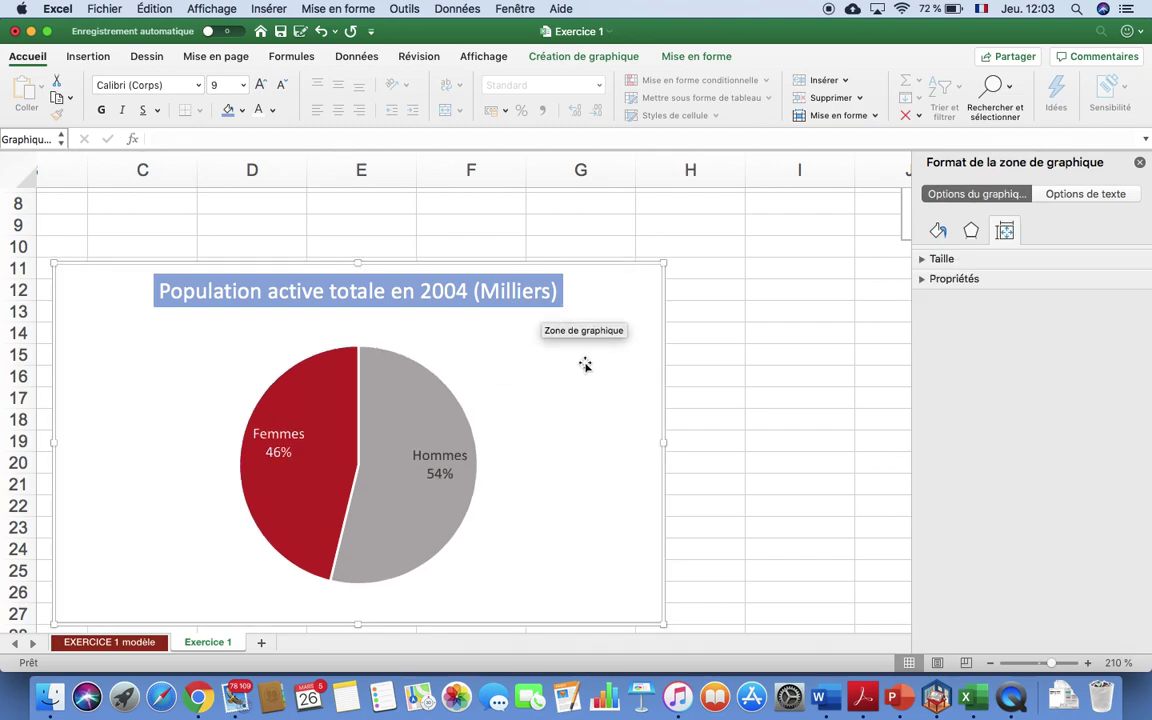
pyautogui.scroll(-10, 762, 420)
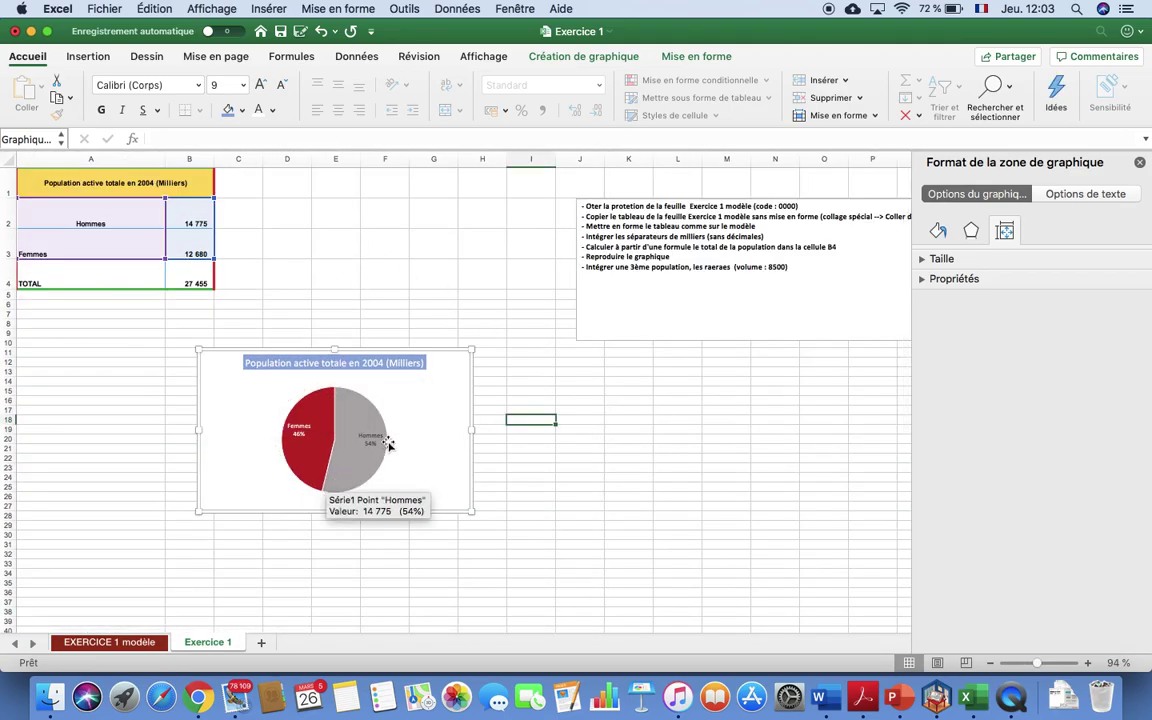
pyautogui.click(158, 355)
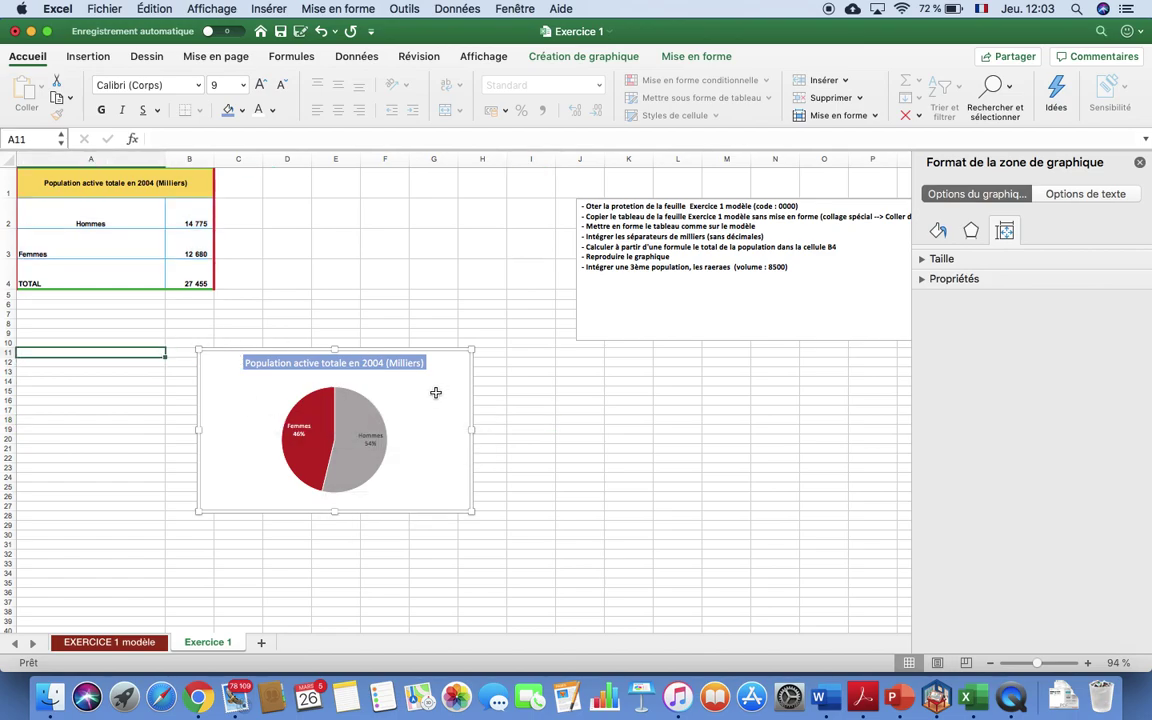
# Enlarge the pie chart's plot area slightly, recentre it under the title, and deselect the chart.
pyautogui.click(346, 276)
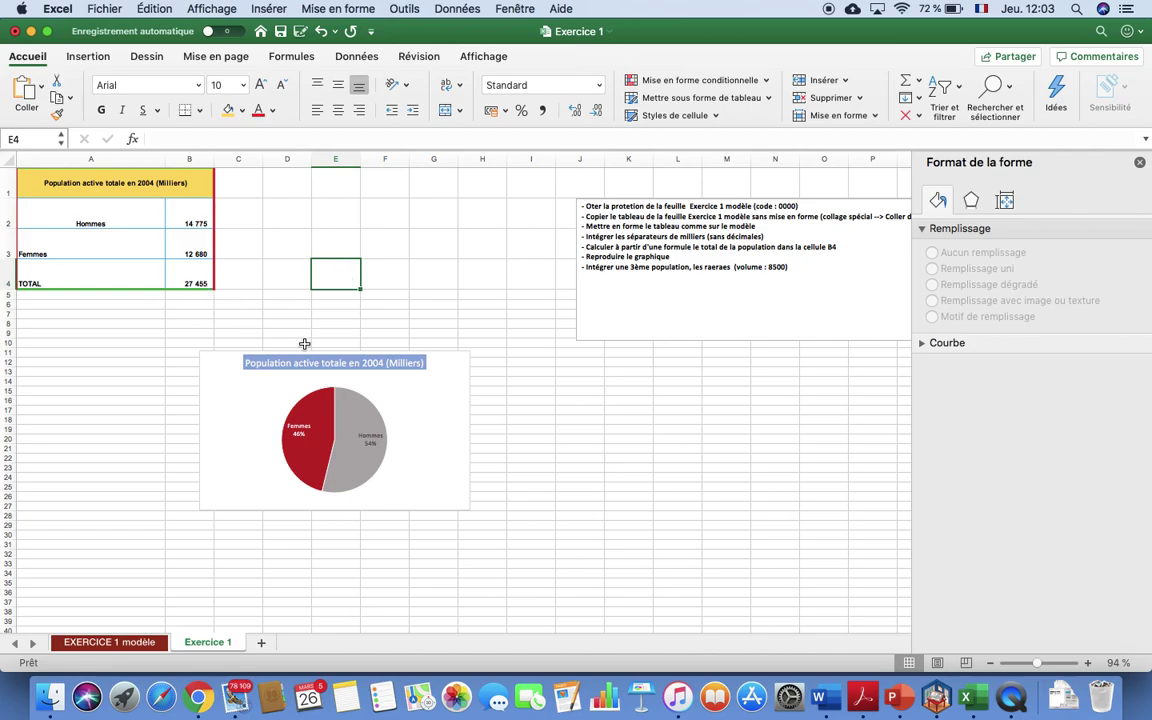
pyautogui.click(381, 398)
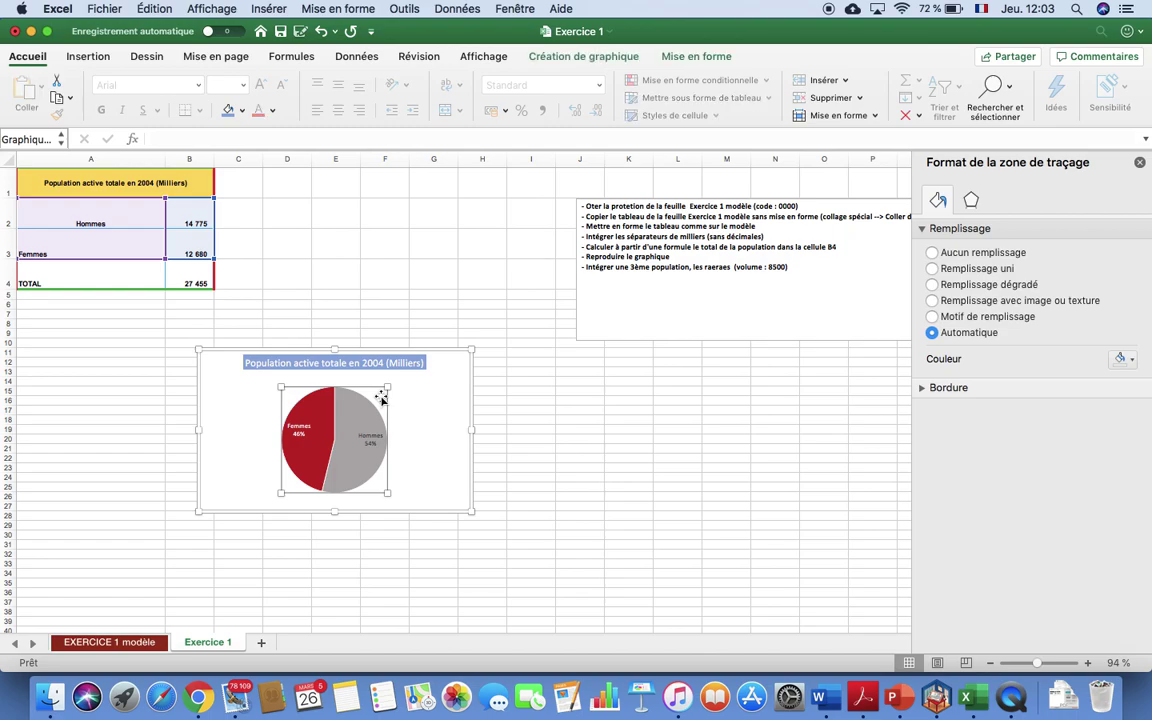
pyautogui.moveTo(387, 388); pyautogui.dragTo(404, 414)
pyautogui.click(398, 387)
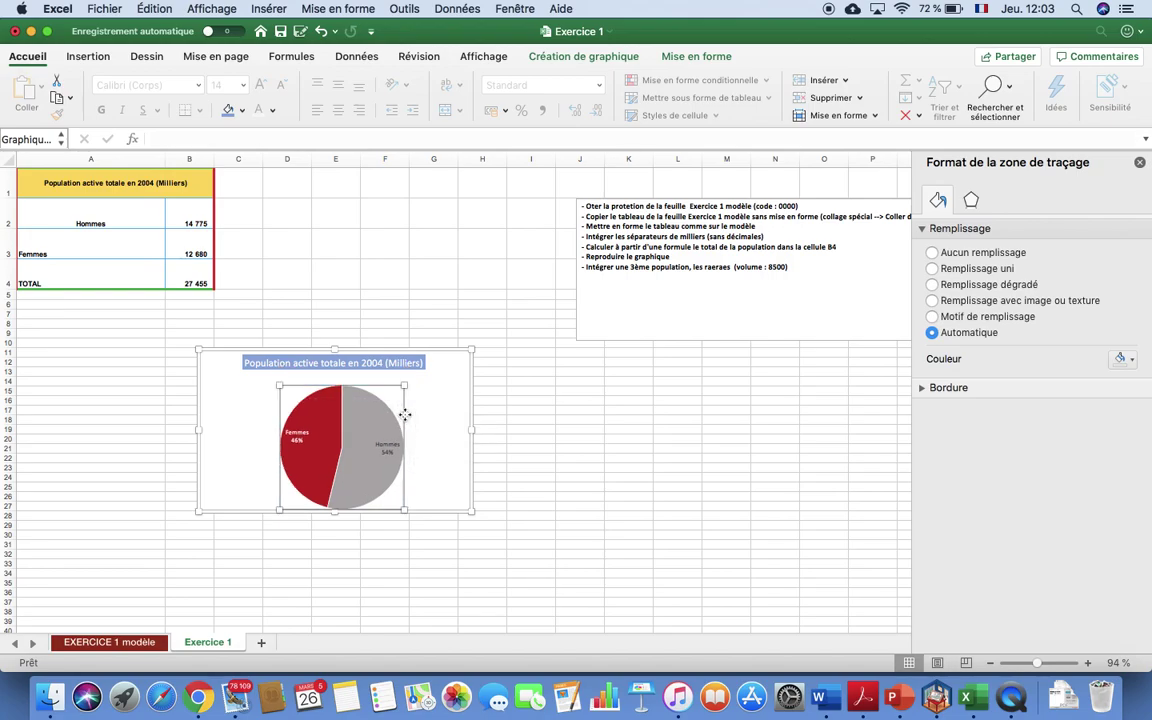
pyautogui.moveTo(358, 386); pyautogui.dragTo(343, 379)
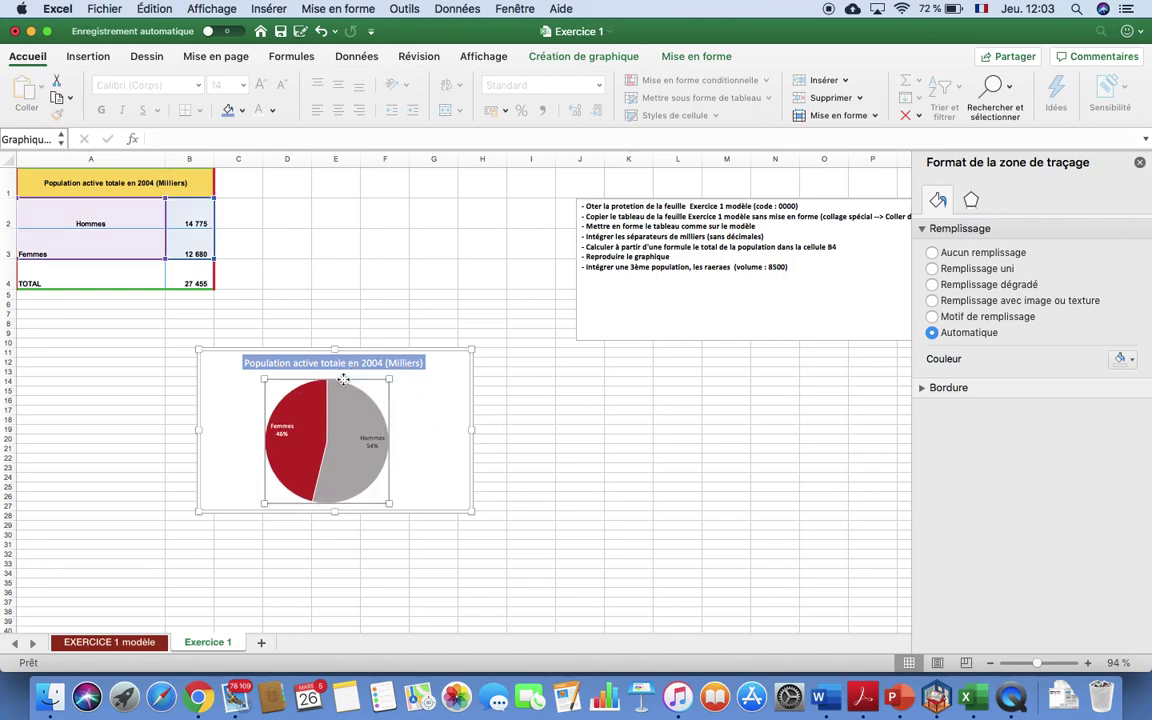
pyautogui.click(530, 419)
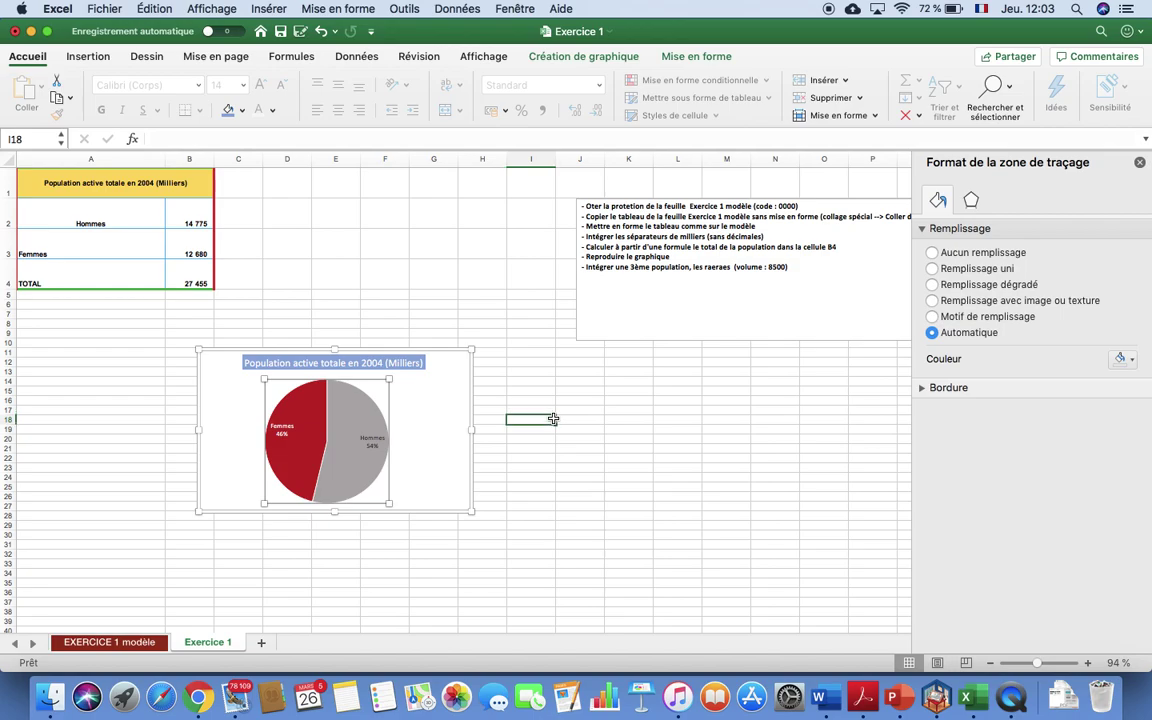
# Insert a row between Hommes and Femmes and enter Raerae as its label in A3.
pyautogui.click(82, 236)
pyautogui.click(82, 214)
pyautogui.click(76, 240)
pyautogui.click(66, 360)
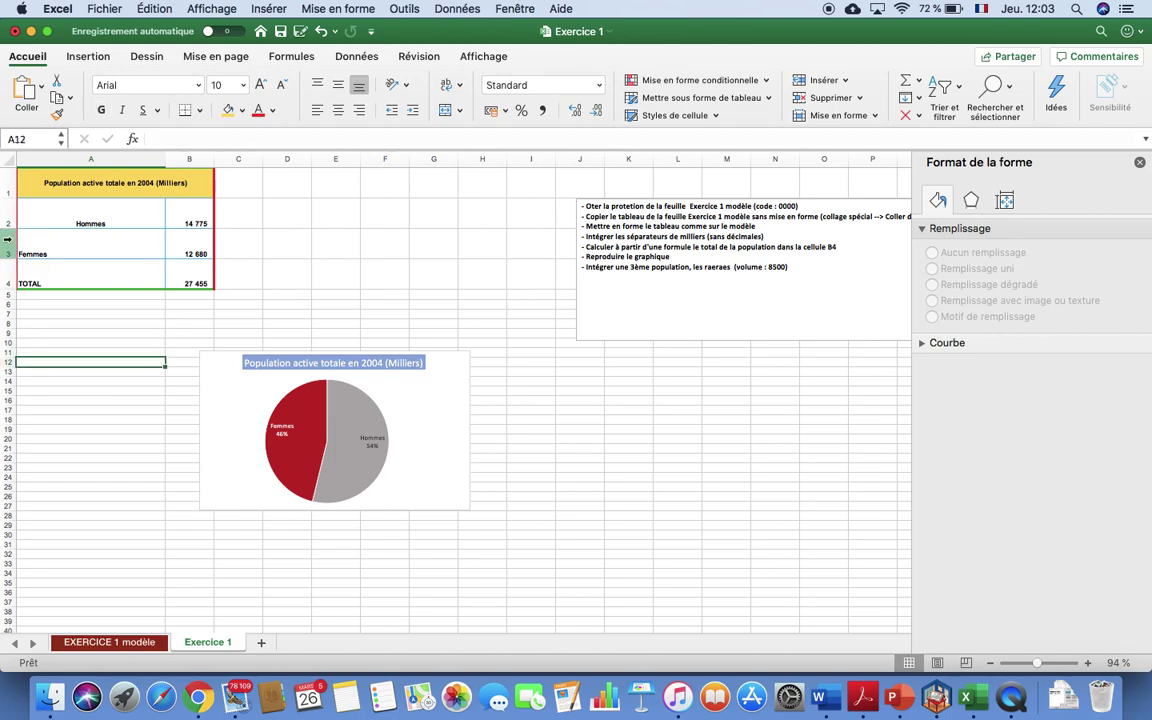
pyautogui.click(7, 239)
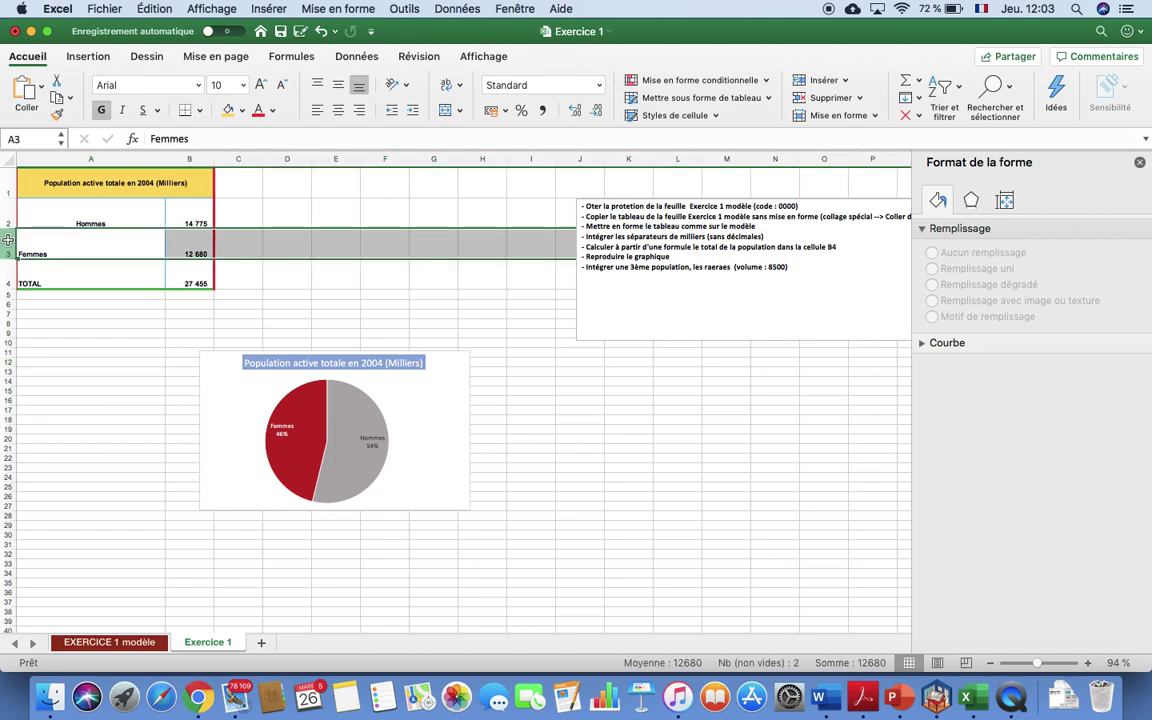
pyautogui.rightClick(8, 240)
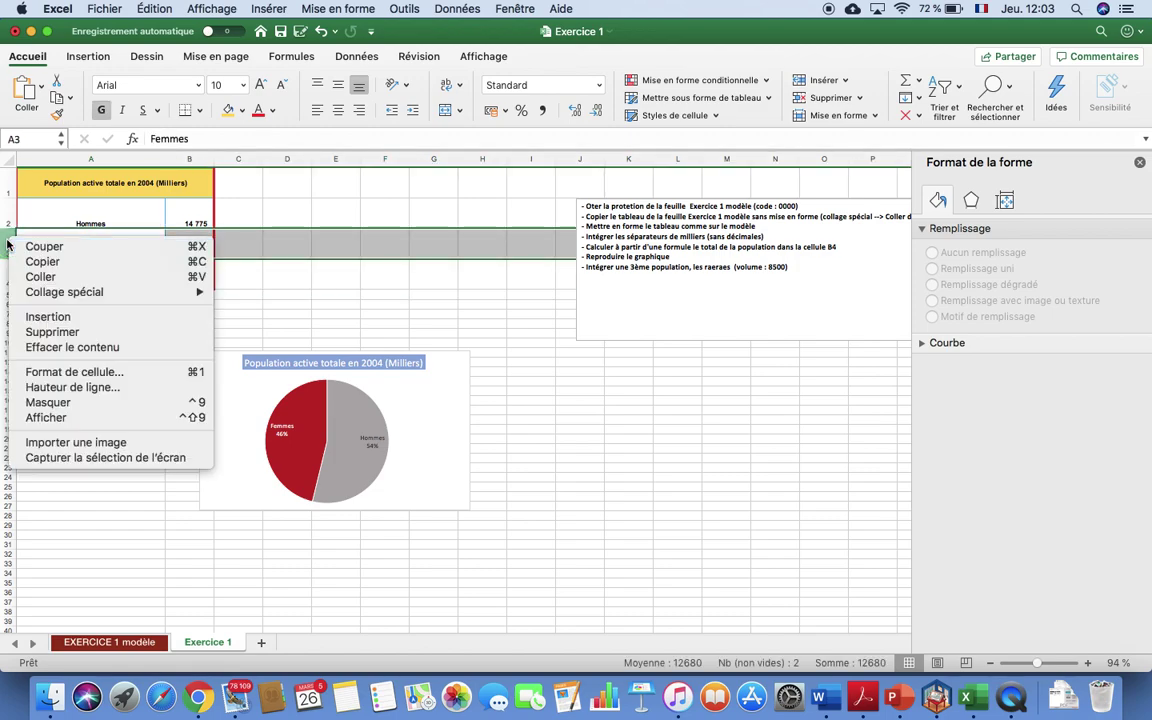
pyautogui.click(52, 316)
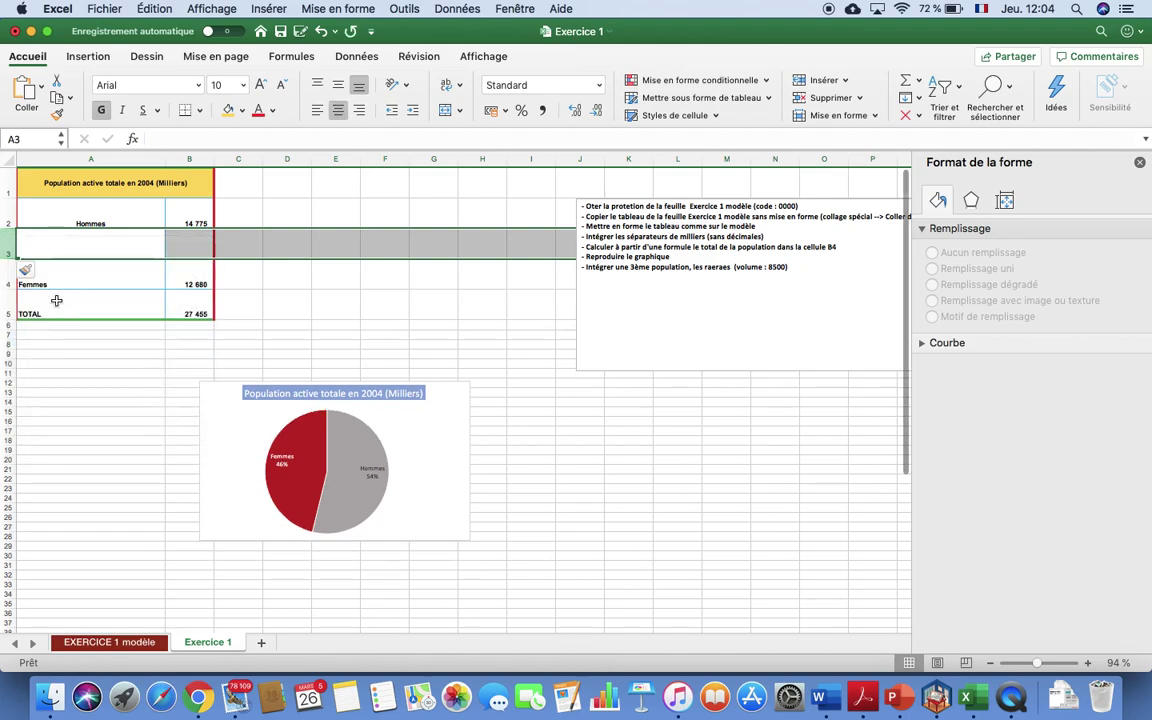
pyautogui.click(292, 300)
pyautogui.click(91, 240)
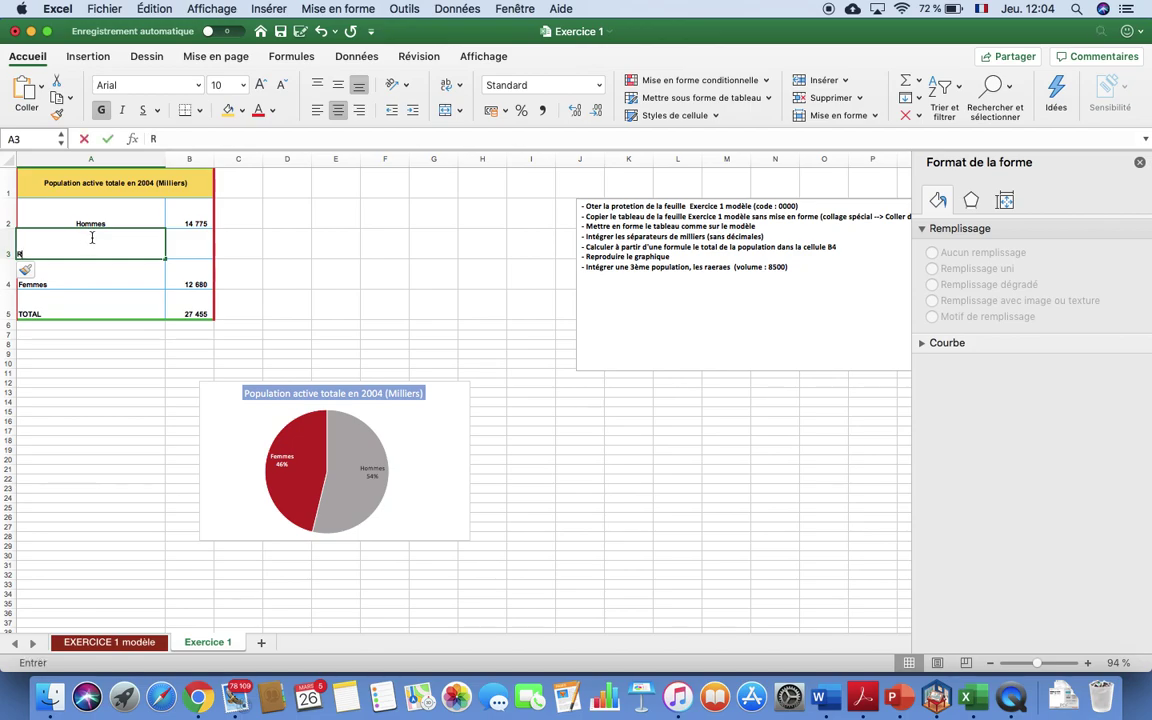
pyautogui.write('Raerae')
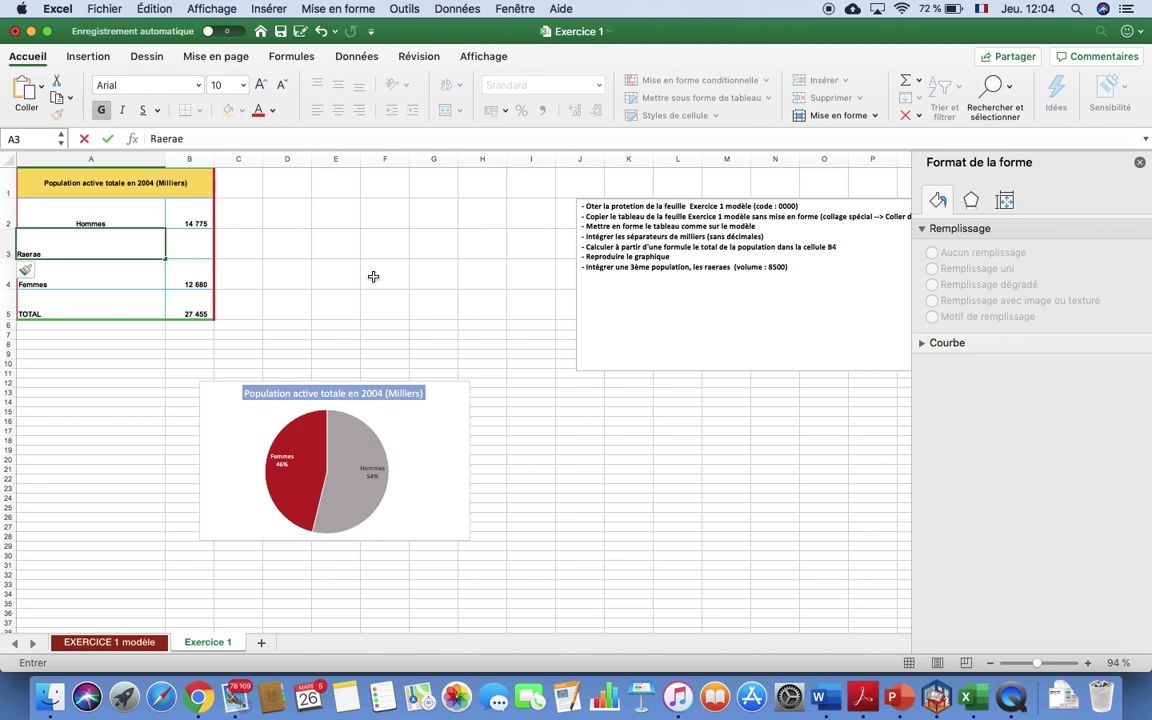
pyautogui.click(378, 273)
pyautogui.click(105, 246)
pyautogui.click(319, 239)
pyautogui.click(191, 243)
pyautogui.click(300, 247)
pyautogui.click(205, 242)
pyautogui.click(304, 240)
pyautogui.click(180, 240)
pyautogui.click(270, 247)
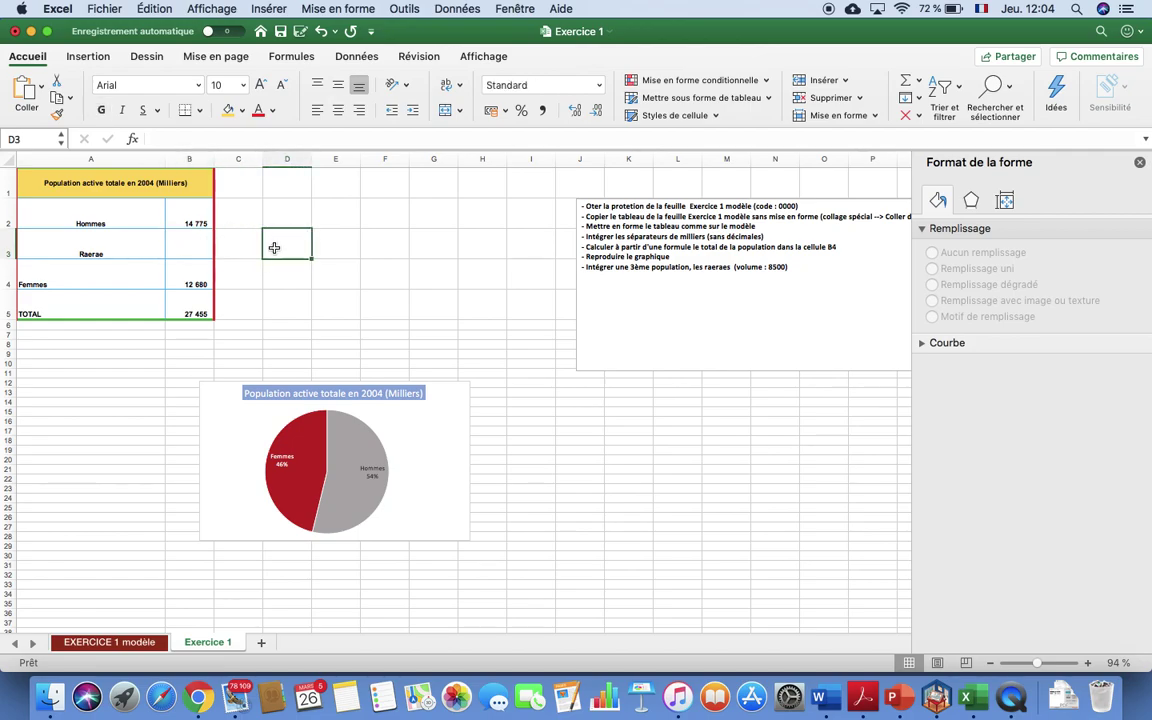
pyautogui.click(315, 232)
pyautogui.click(343, 214)
pyautogui.click(380, 225)
pyautogui.click(338, 255)
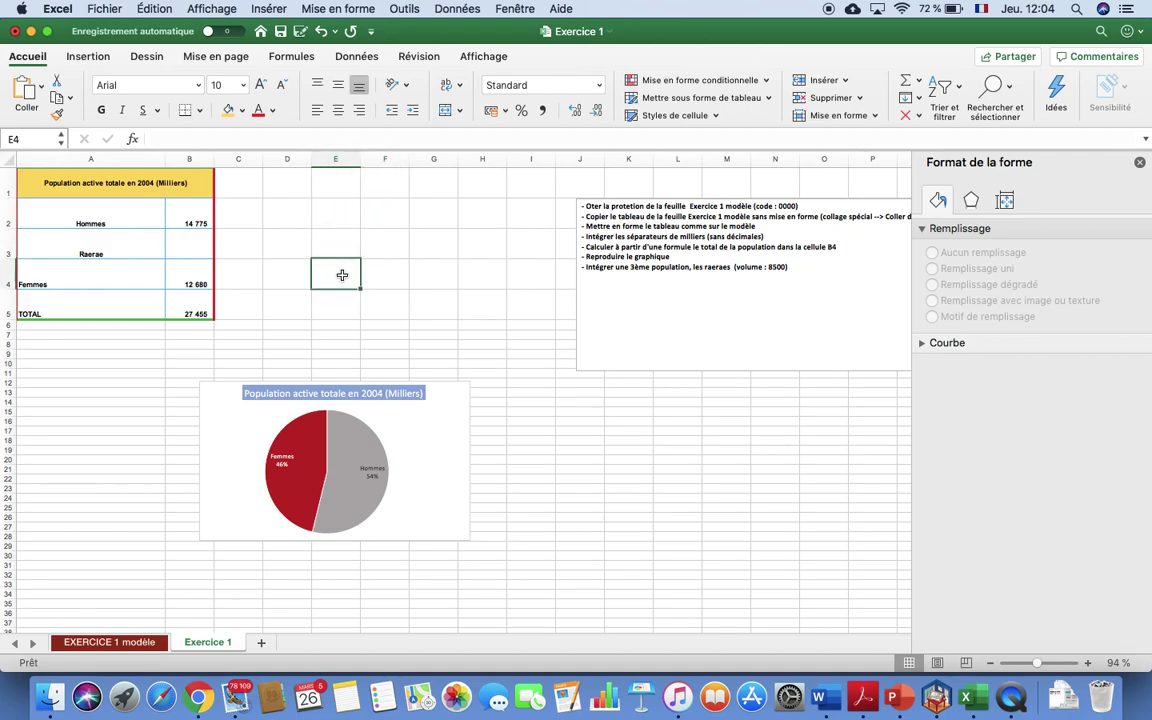
pyautogui.click(391, 244)
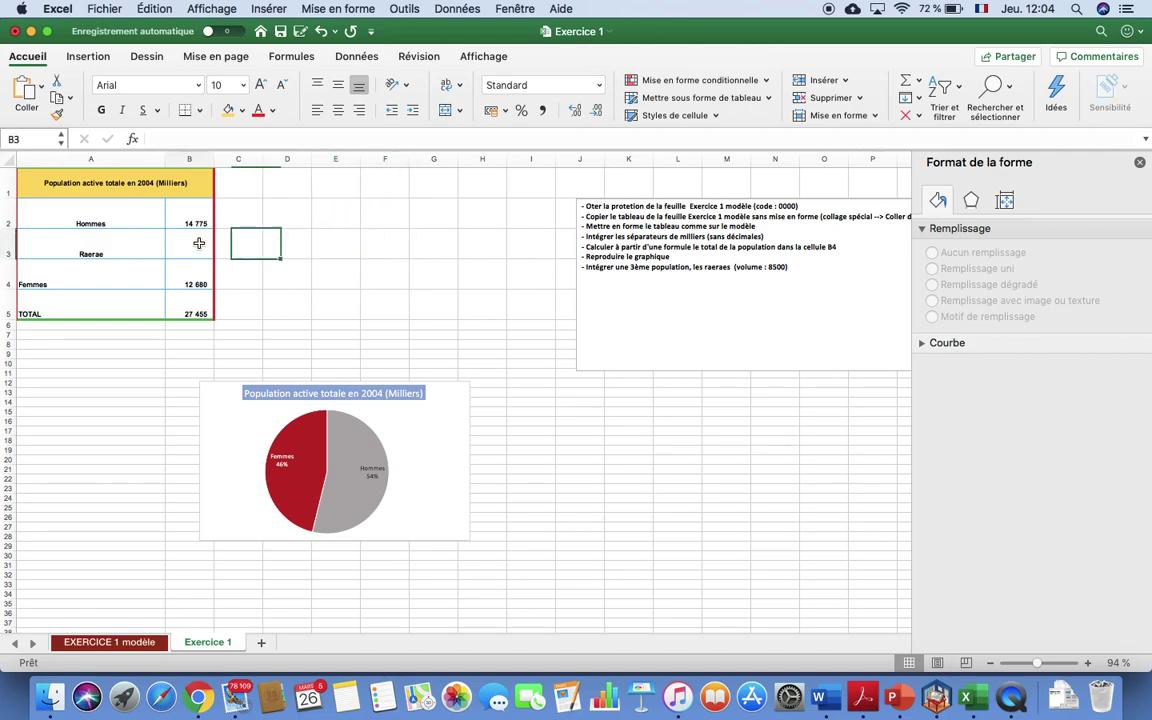
# Enter 8500 as the Raerae volume in B3 and inspect the total's formula in B5.
pyautogui.click(199, 243)
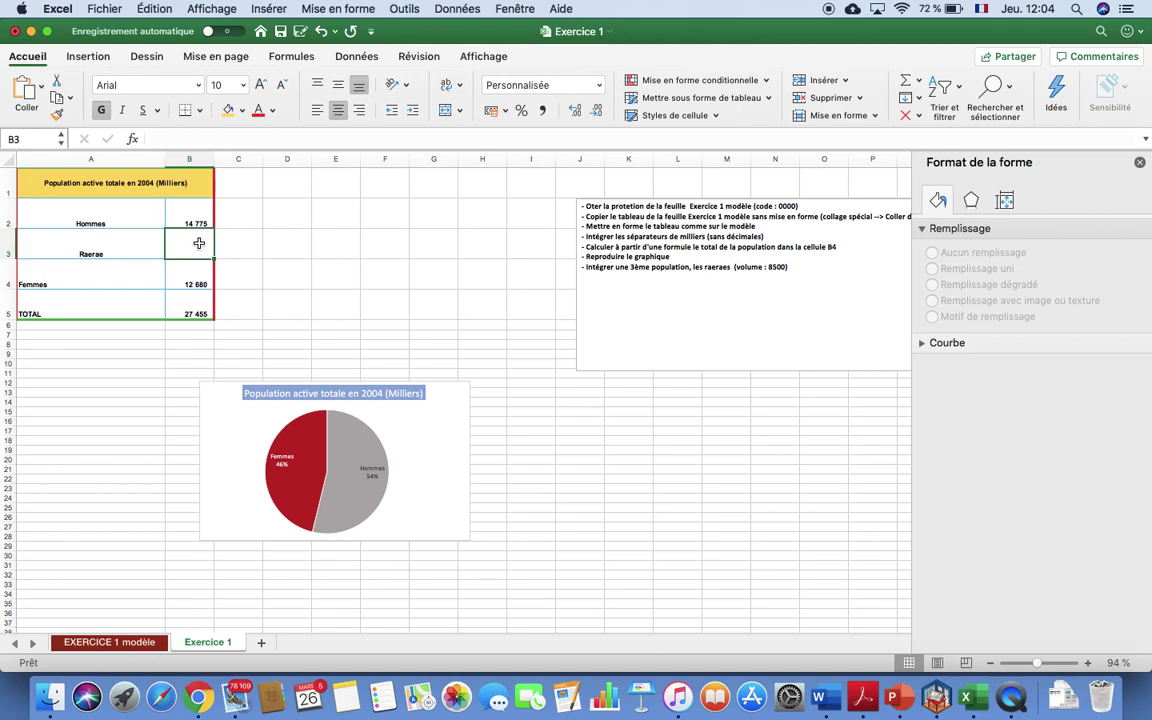
pyautogui.write('8')
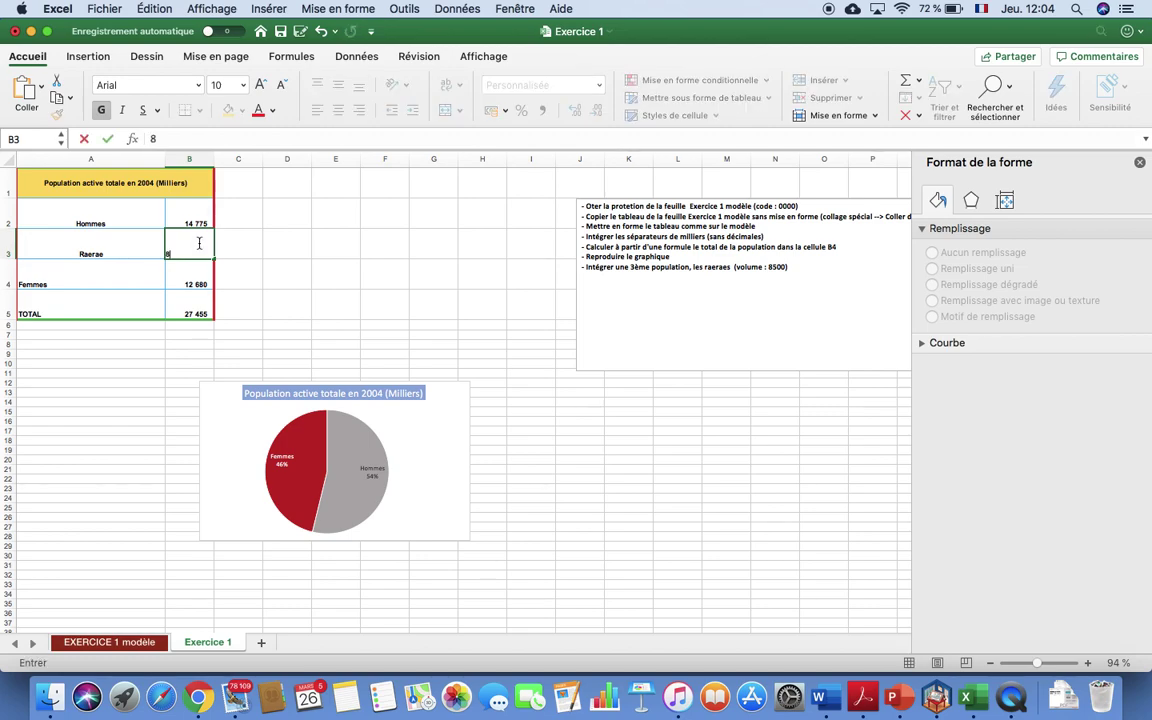
pyautogui.write('500')
pyautogui.press('Return')
pyautogui.click(382, 274)
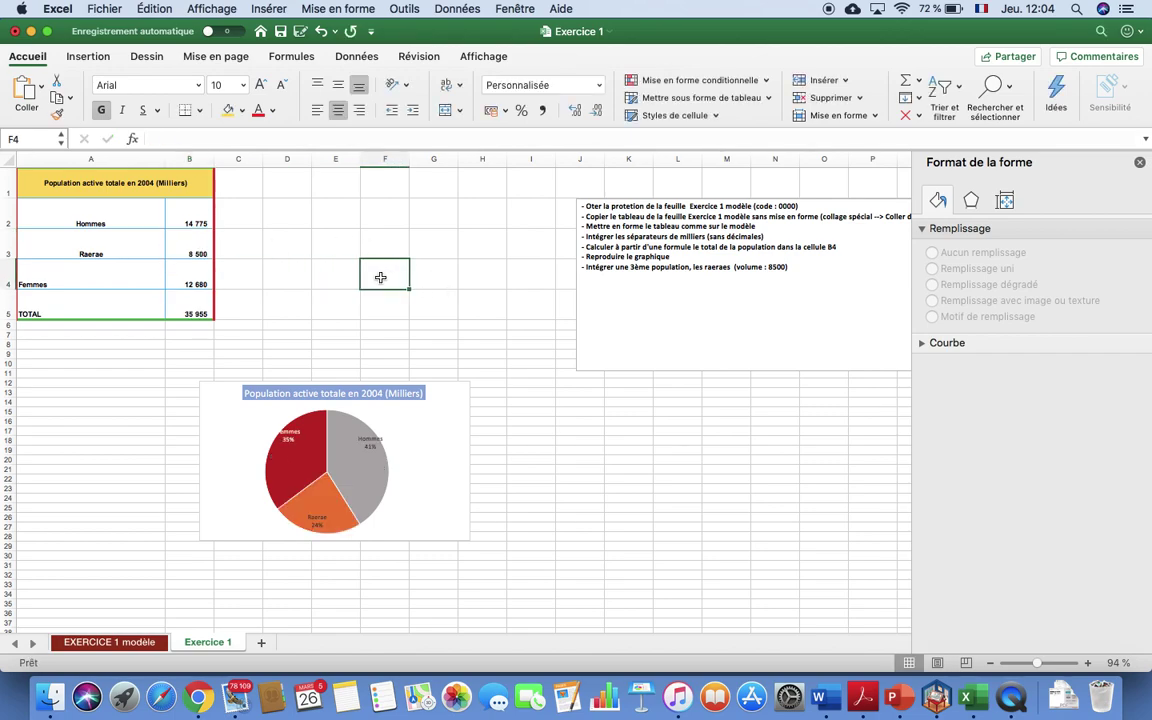
pyautogui.click(194, 308)
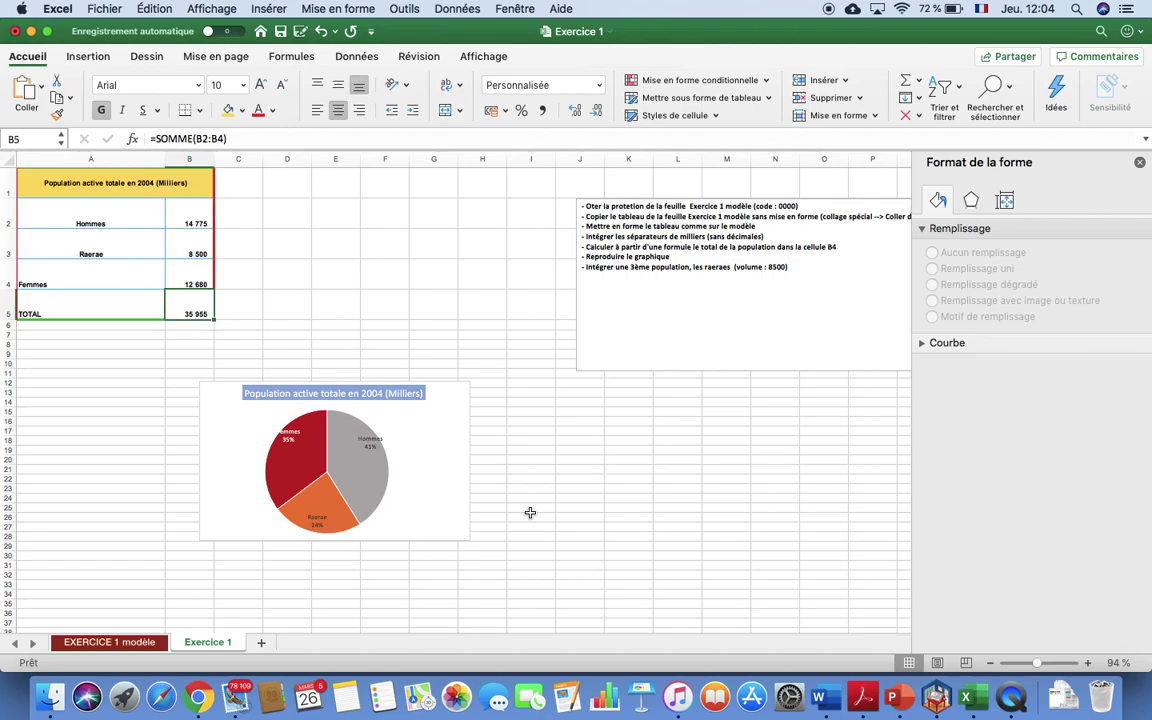
# Undo the Raerae volume, its label and the row inserted between Hommes and Femmes.
pyautogui.click(321, 31)
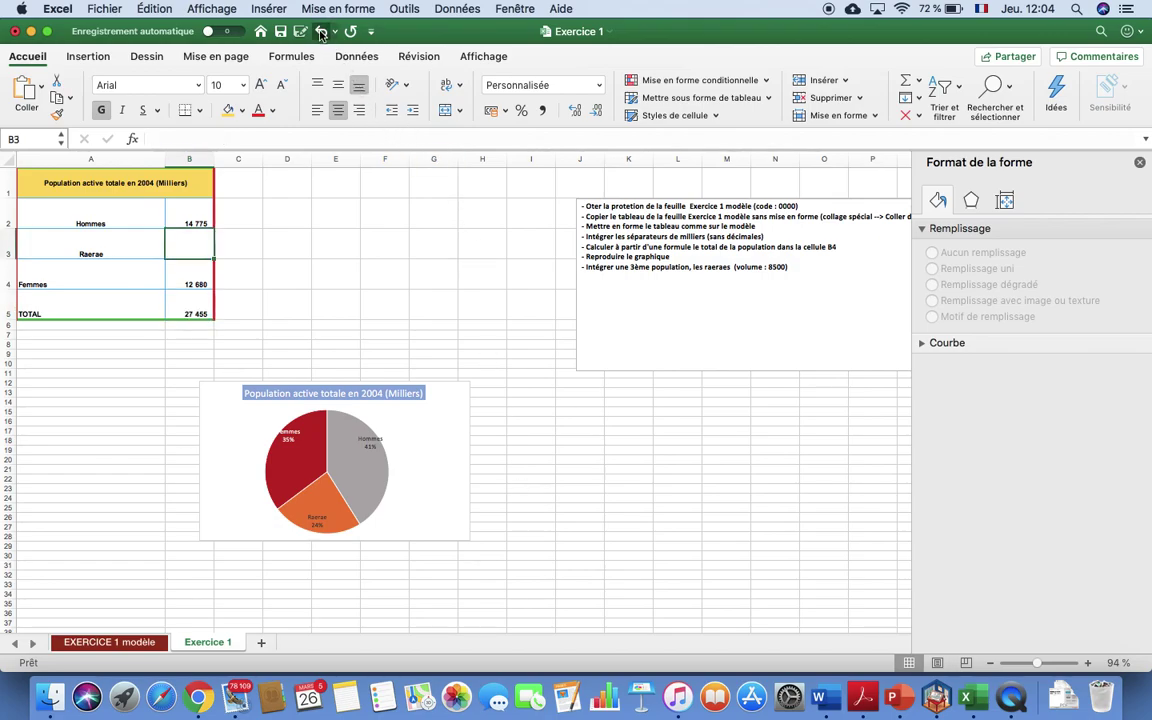
pyautogui.click(321, 31)
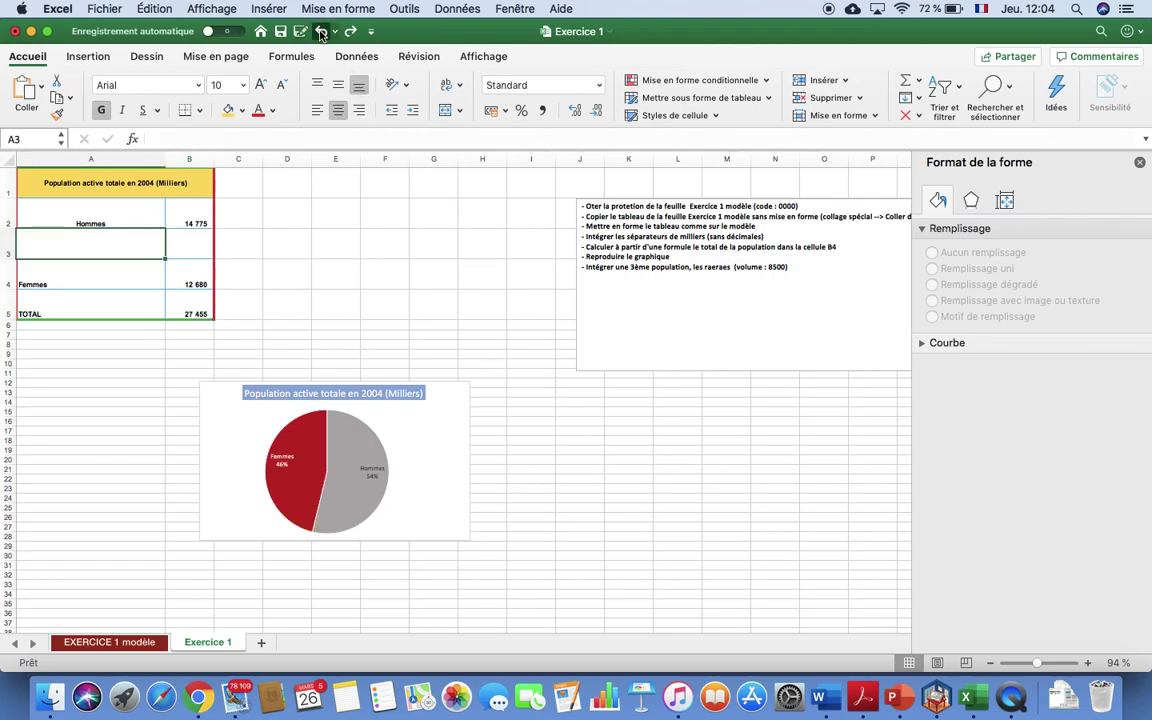
pyautogui.click(321, 31)
pyautogui.click(636, 447)
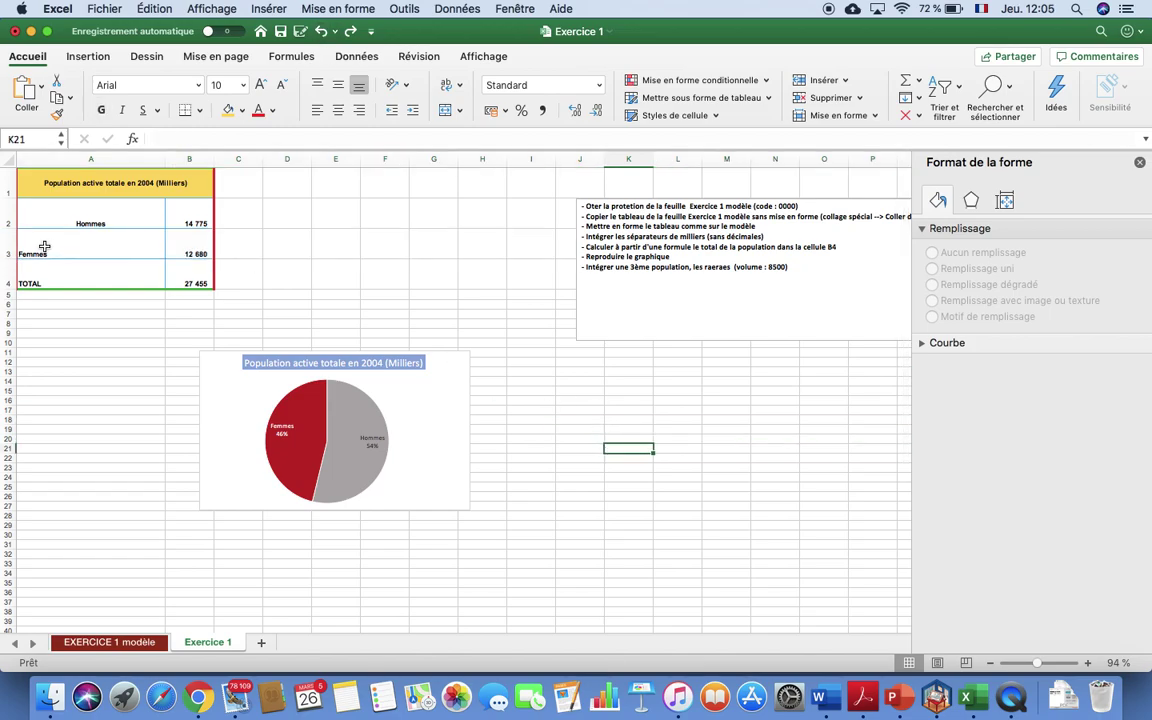
# Insert a new row between Femmes and TOTAL.
pyautogui.click(6, 276)
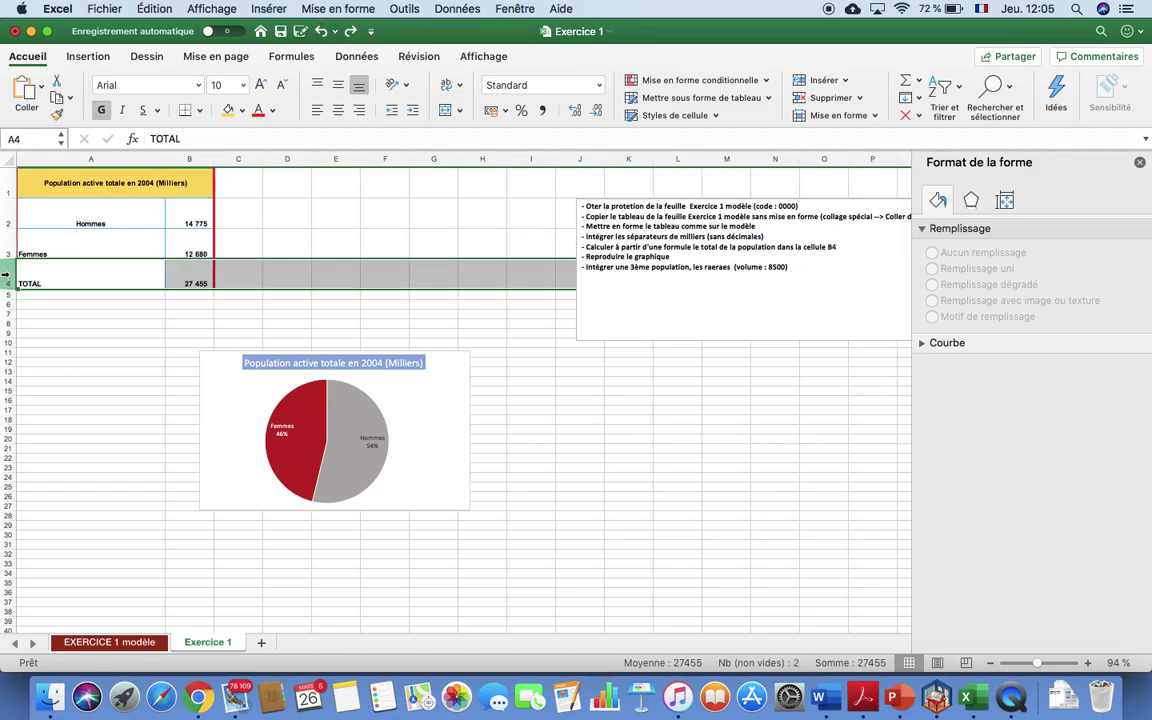
pyautogui.rightClick(6, 273)
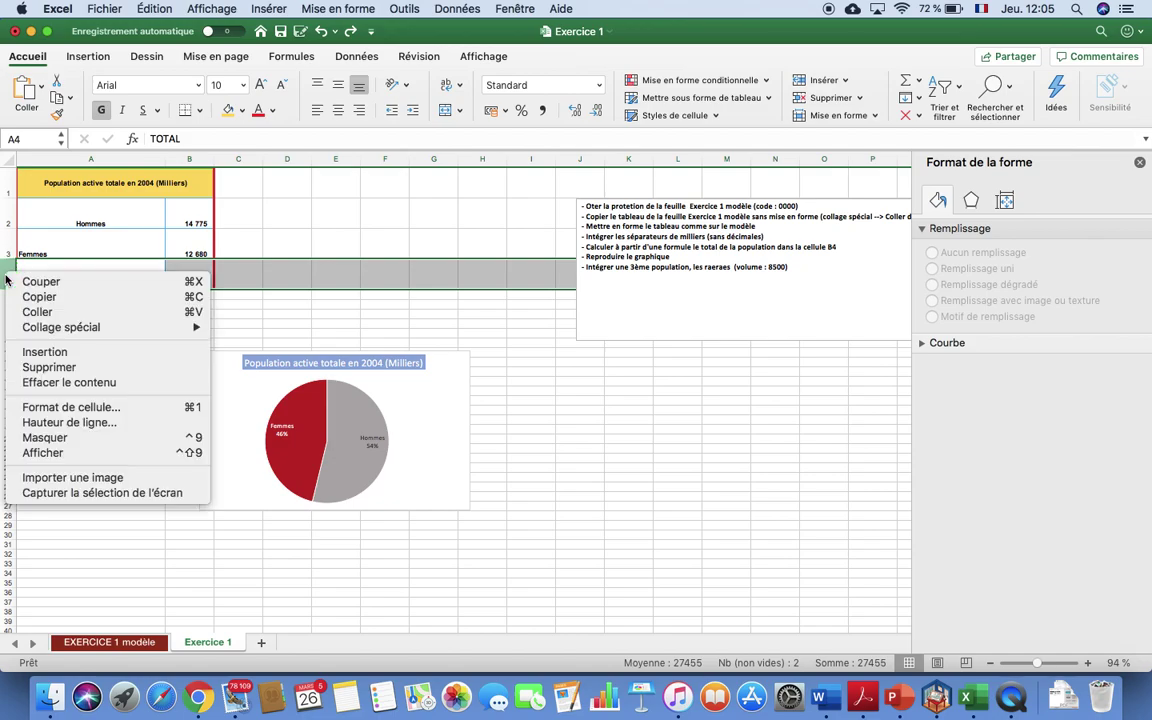
pyautogui.click(45, 352)
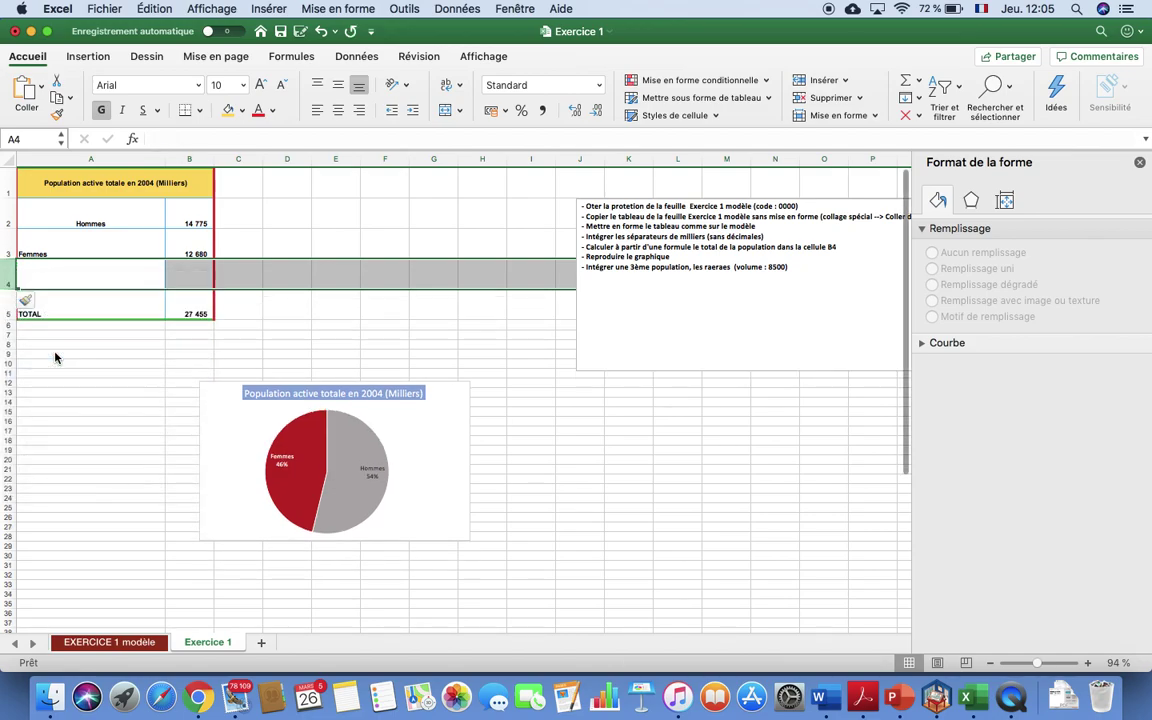
pyautogui.click(90, 382)
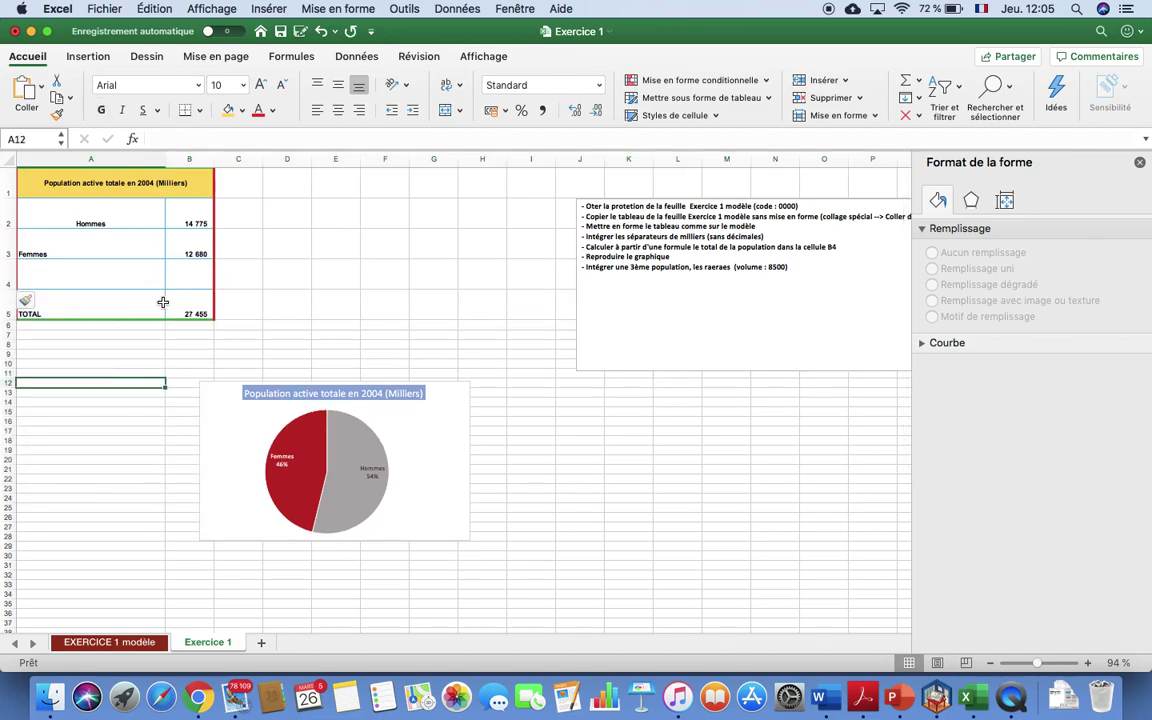
# Fill the new row with the label Raerae in A4 and the volume 8500 in B4.
pyautogui.click(46, 268)
pyautogui.write('Raer')
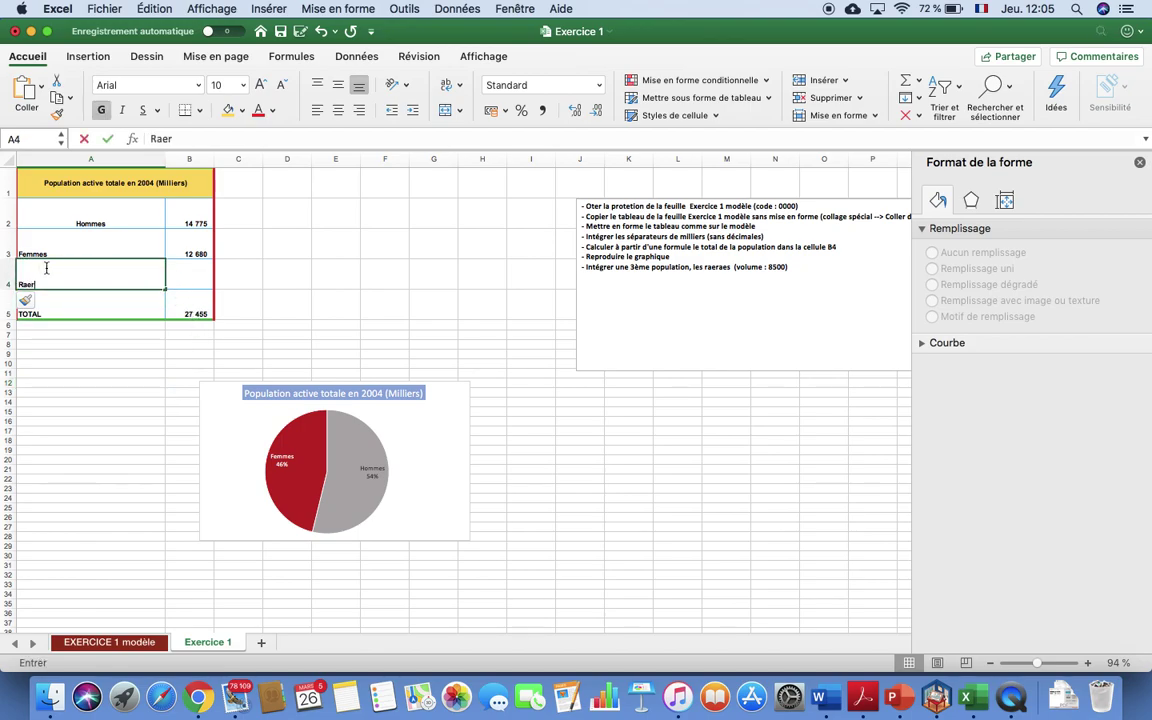
pyautogui.write('ae')
pyautogui.press('Tab')
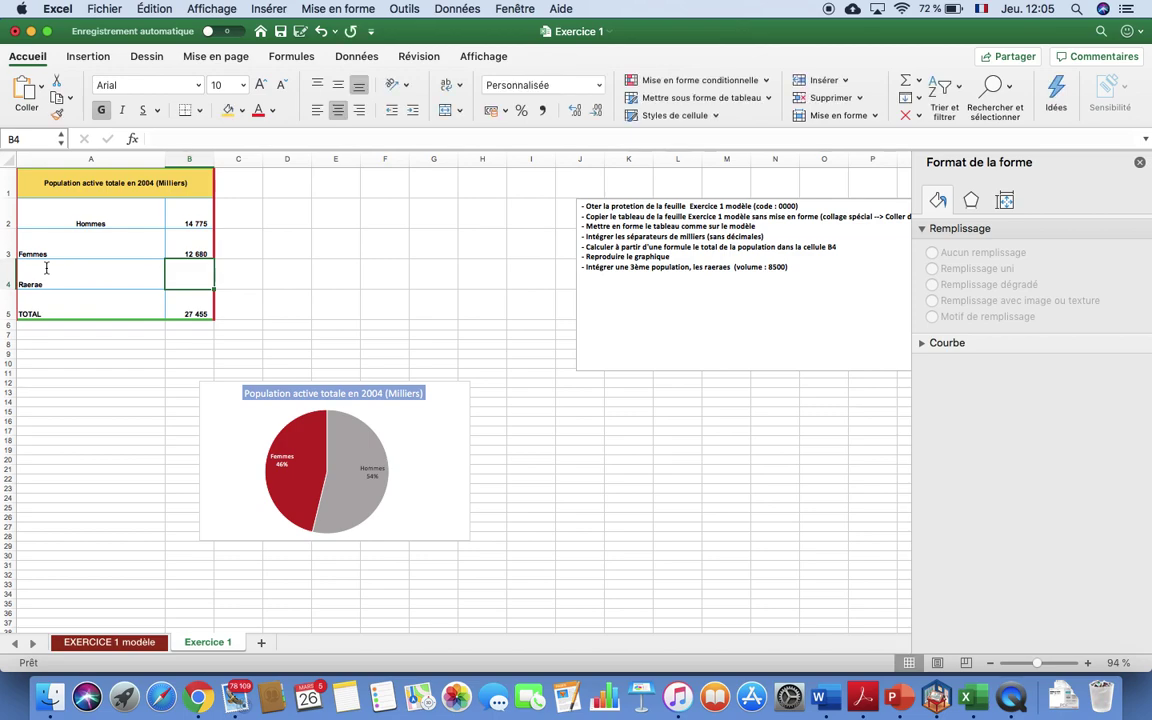
pyautogui.write('8500')
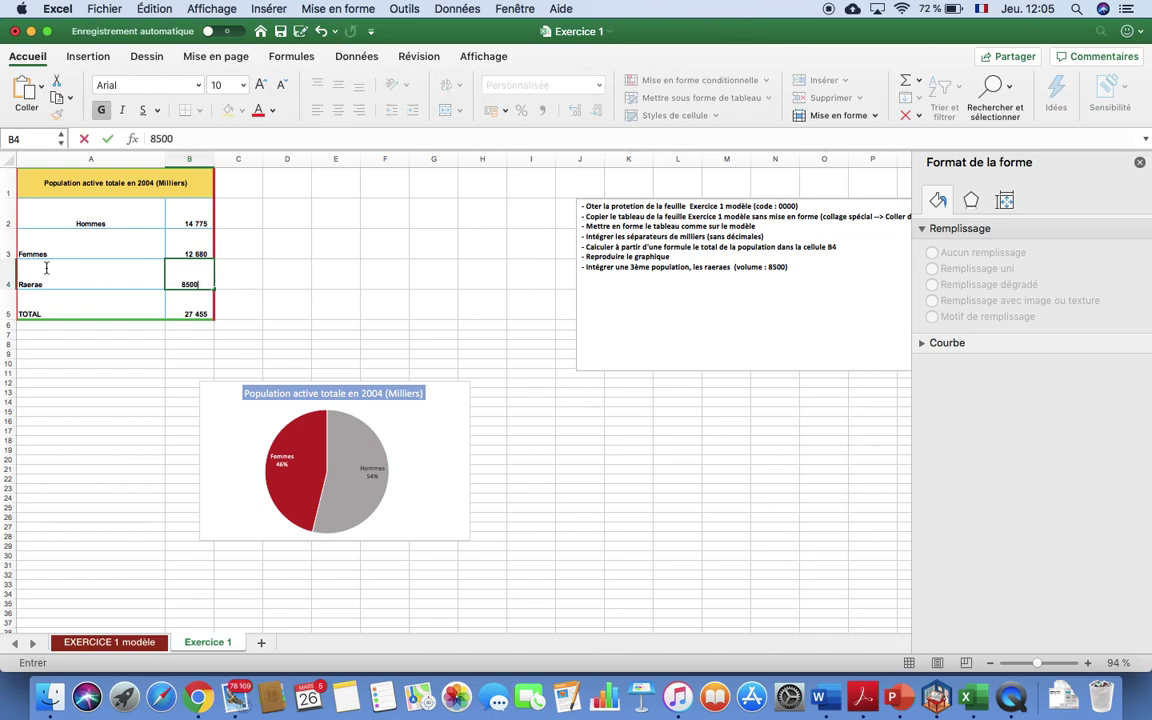
pyautogui.click(591, 435)
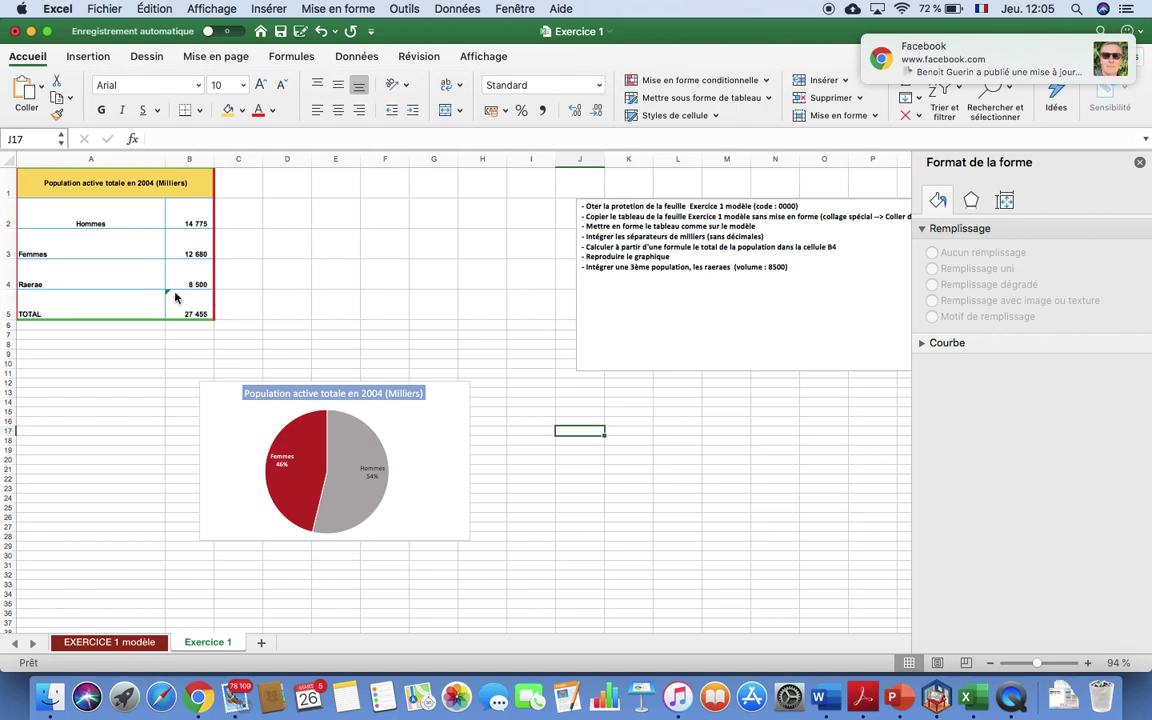
# Examine the error-checking options for the total formula in B5 without applying any.
pyautogui.click(183, 304)
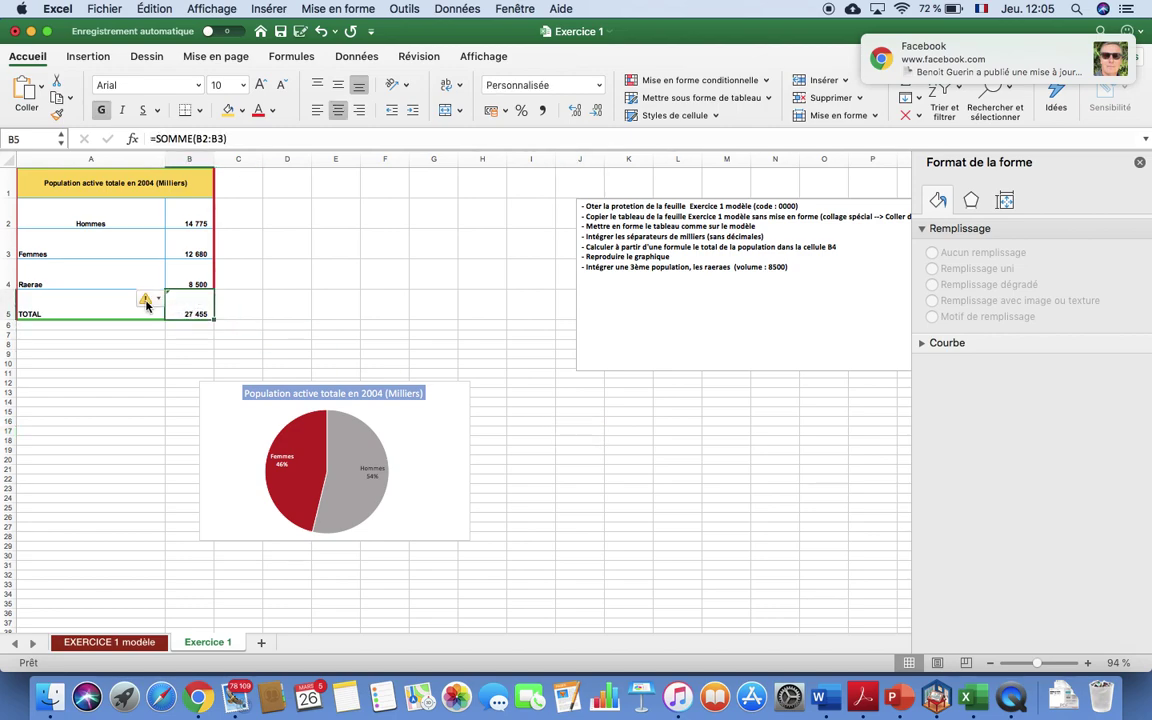
pyautogui.click(158, 300)
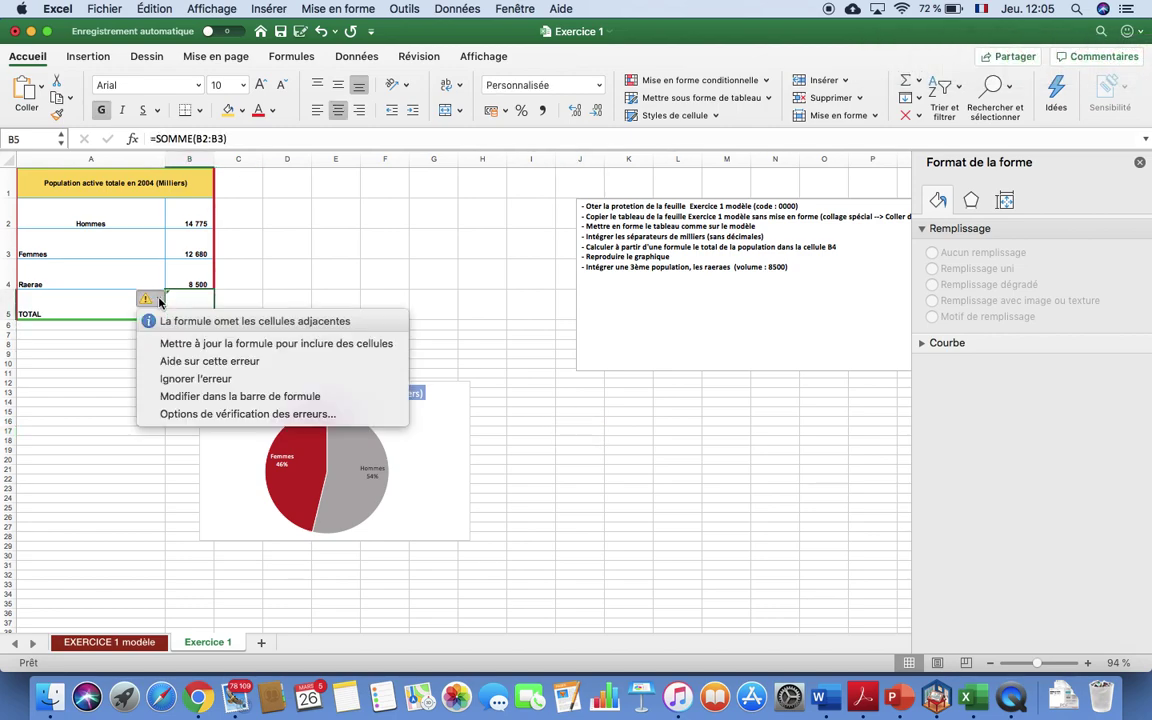
pyautogui.click(283, 256)
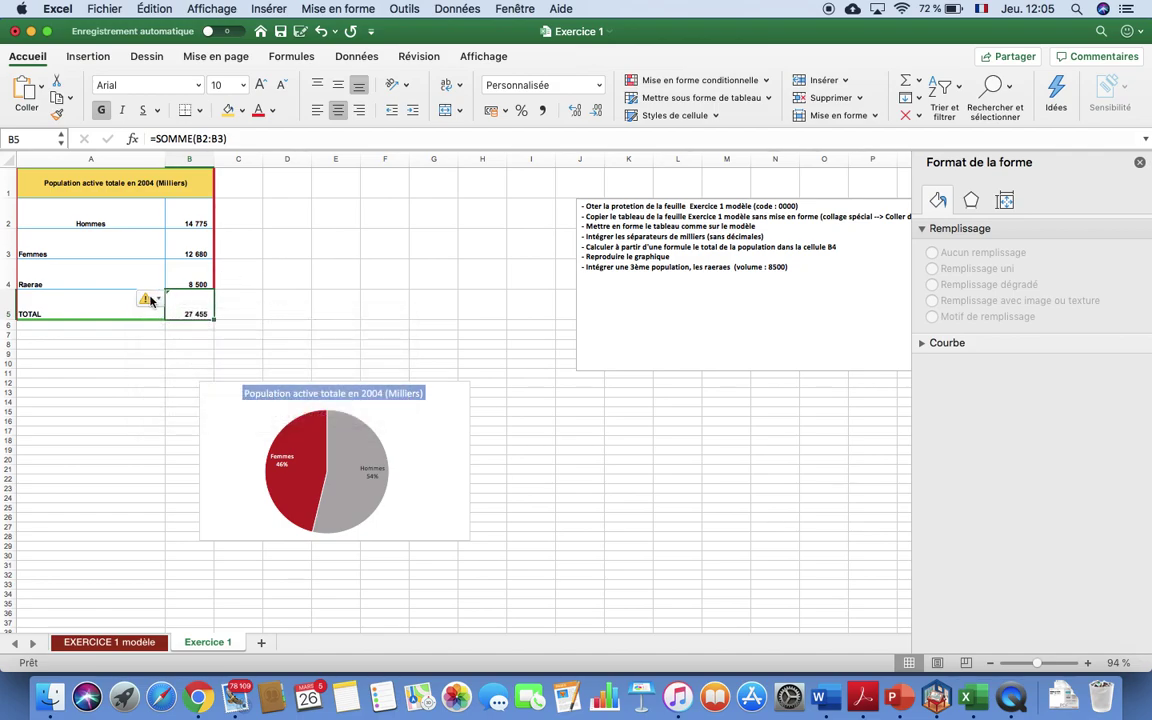
pyautogui.click(298, 282)
# Extend the total formula in B5 to include the Raerae row, giving =SOMME(B2:B4).
pyautogui.click(200, 303)
pyautogui.doubleClick(196, 309)
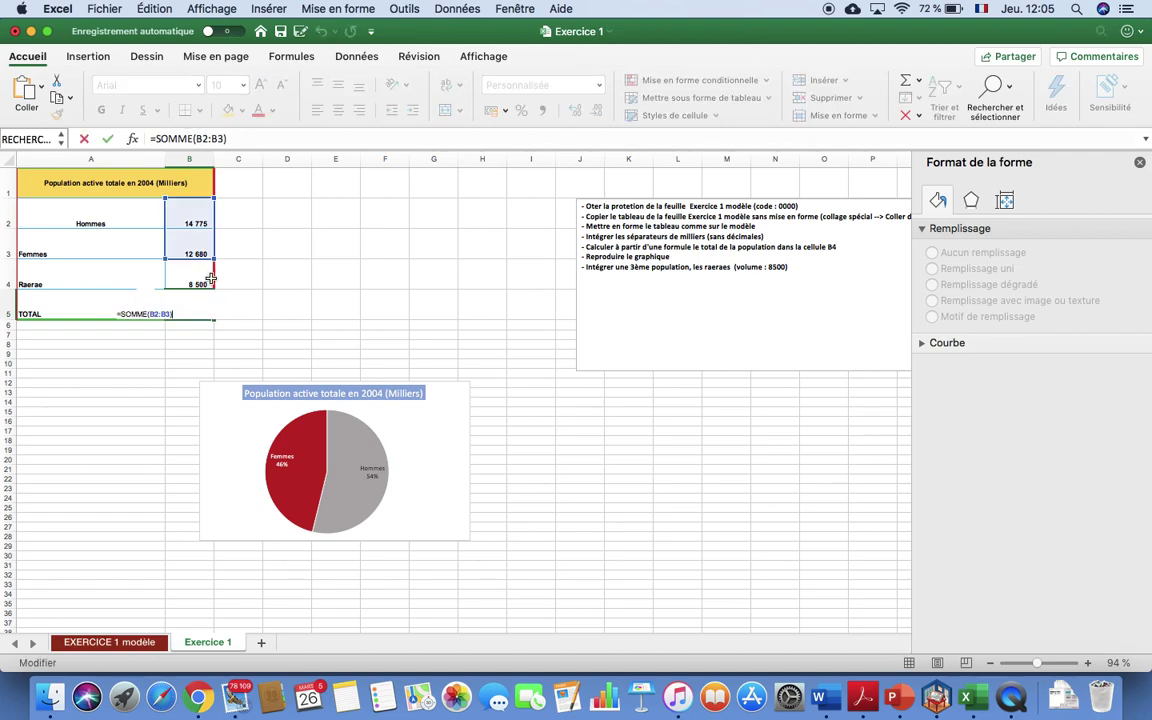
pyautogui.moveTo(214, 257); pyautogui.dragTo(212, 283)
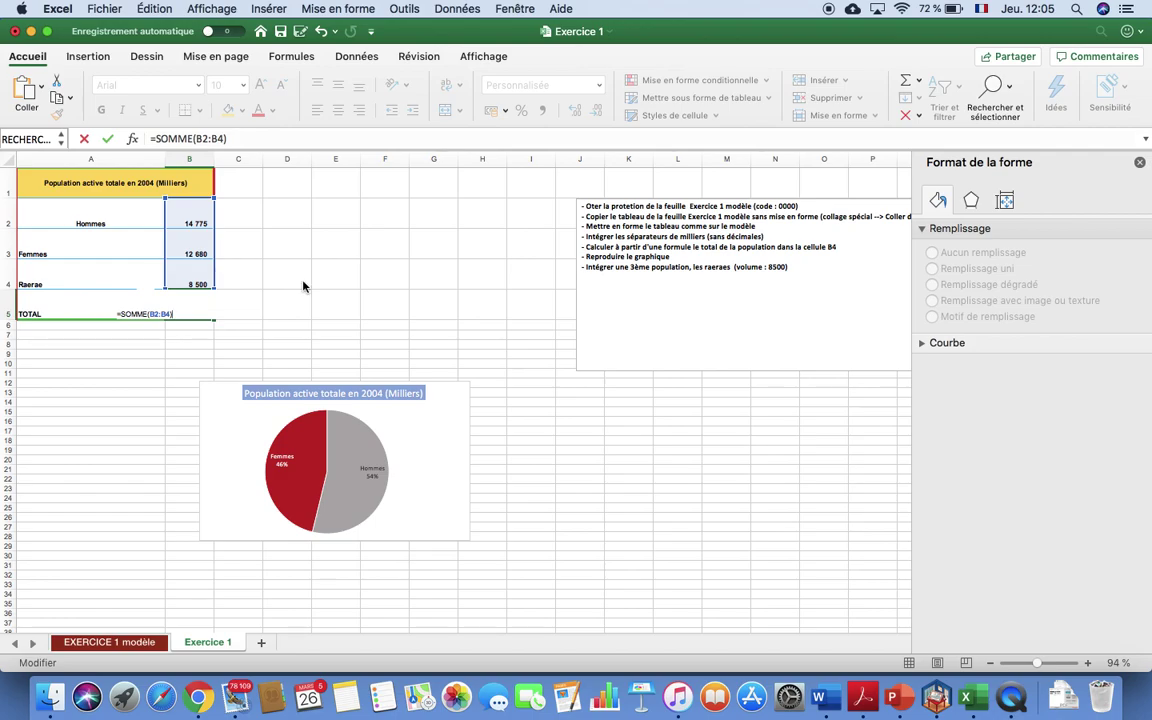
pyautogui.press('Return')
pyautogui.click(616, 492)
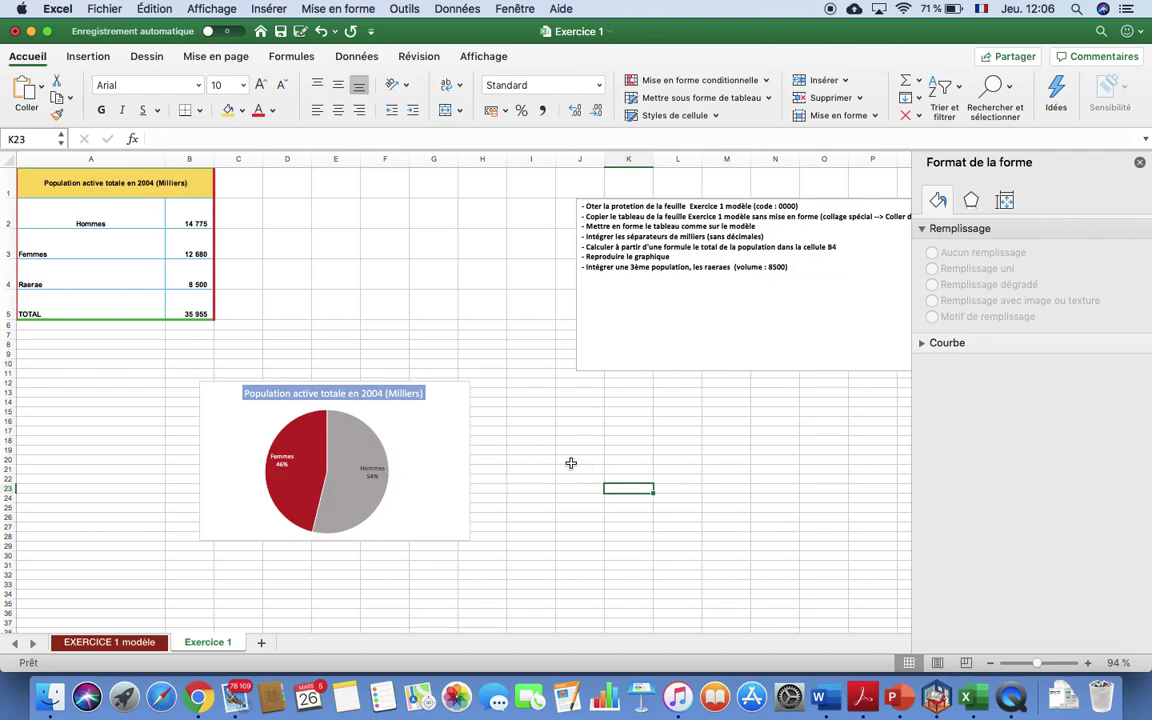
# Extend the pie chart's source data range to ='Exercice 1'!$A$2:$B$4 so that it includes the Raerae row.
pyautogui.click(430, 441)
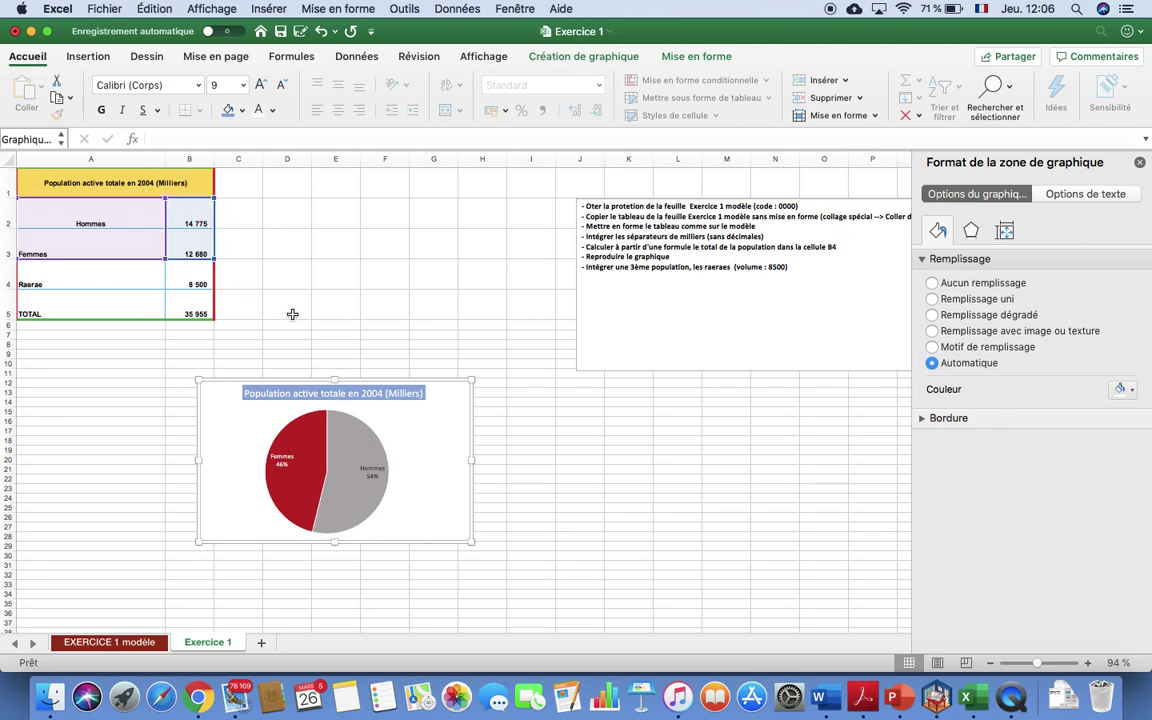
pyautogui.rightClick(425, 436)
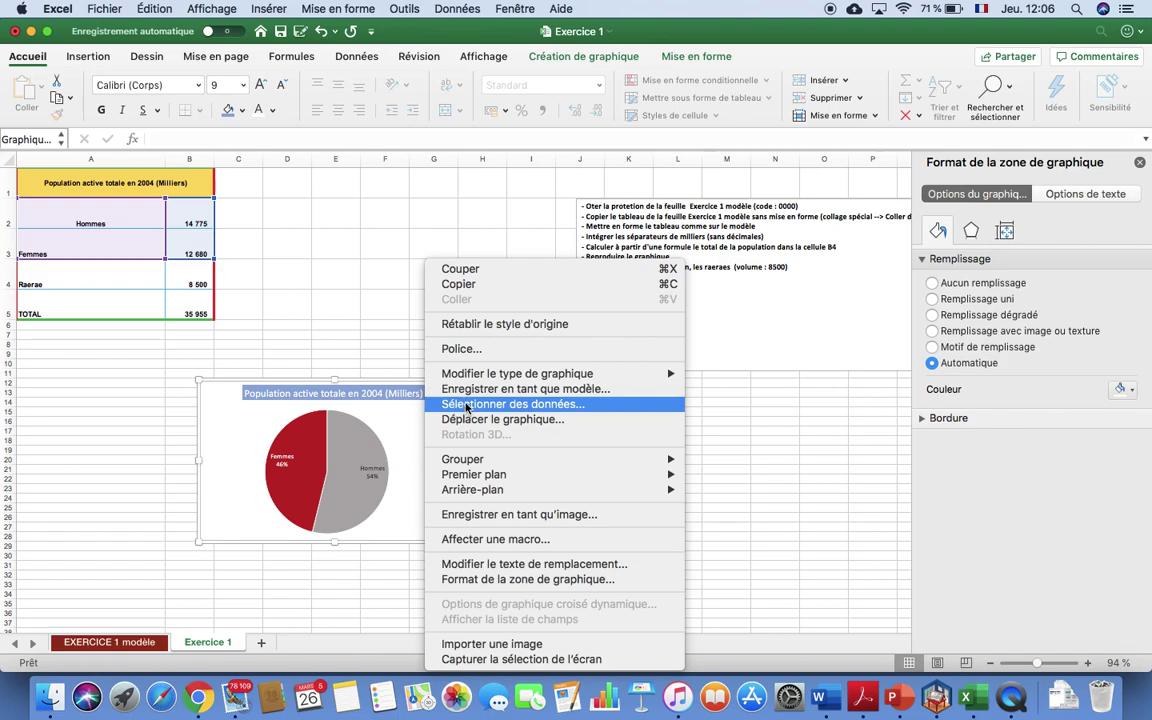
pyautogui.click(393, 350)
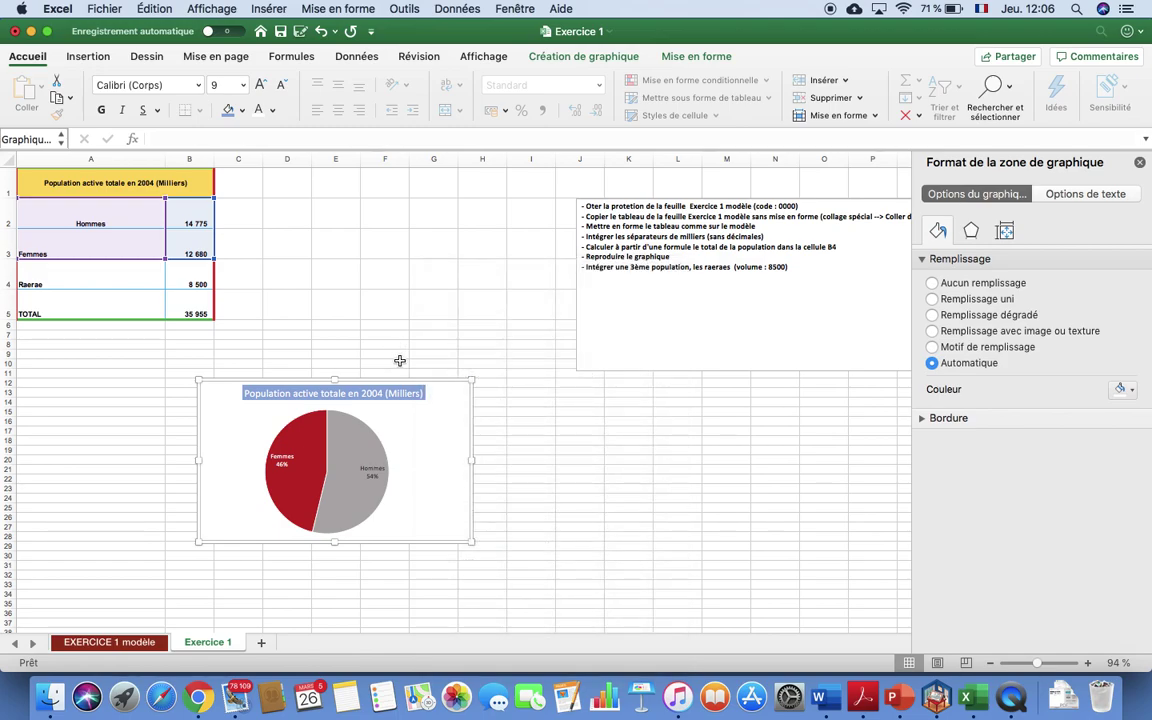
pyautogui.rightClick(438, 443)
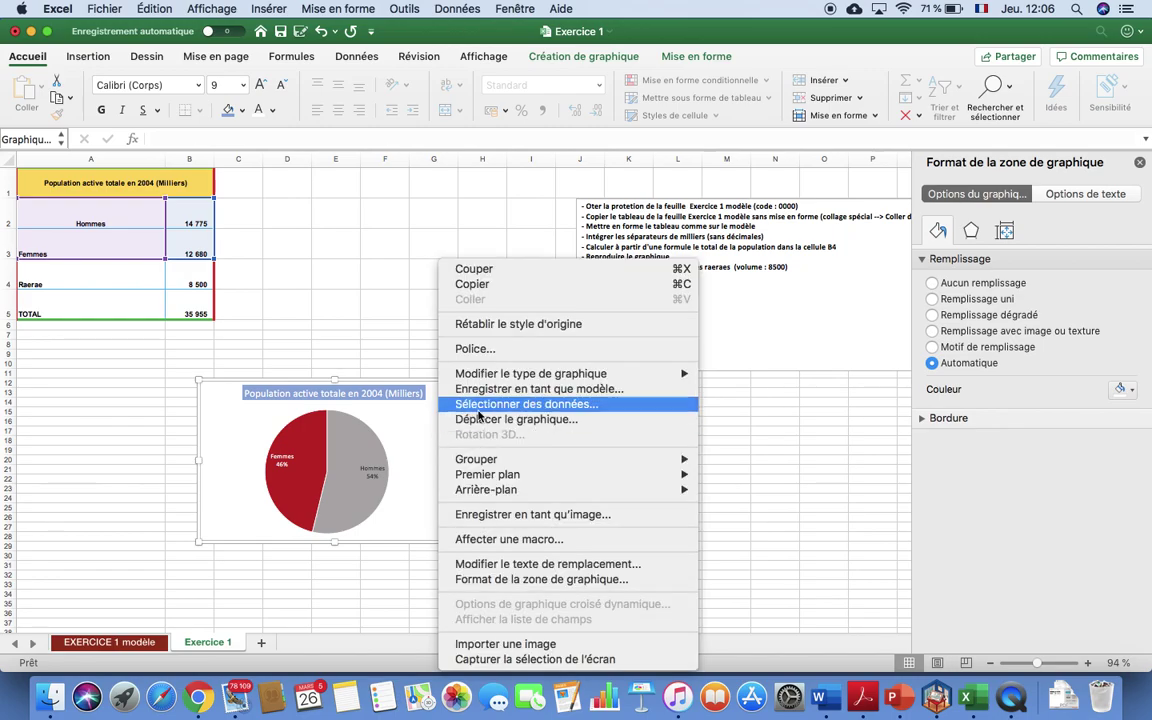
pyautogui.click(486, 409)
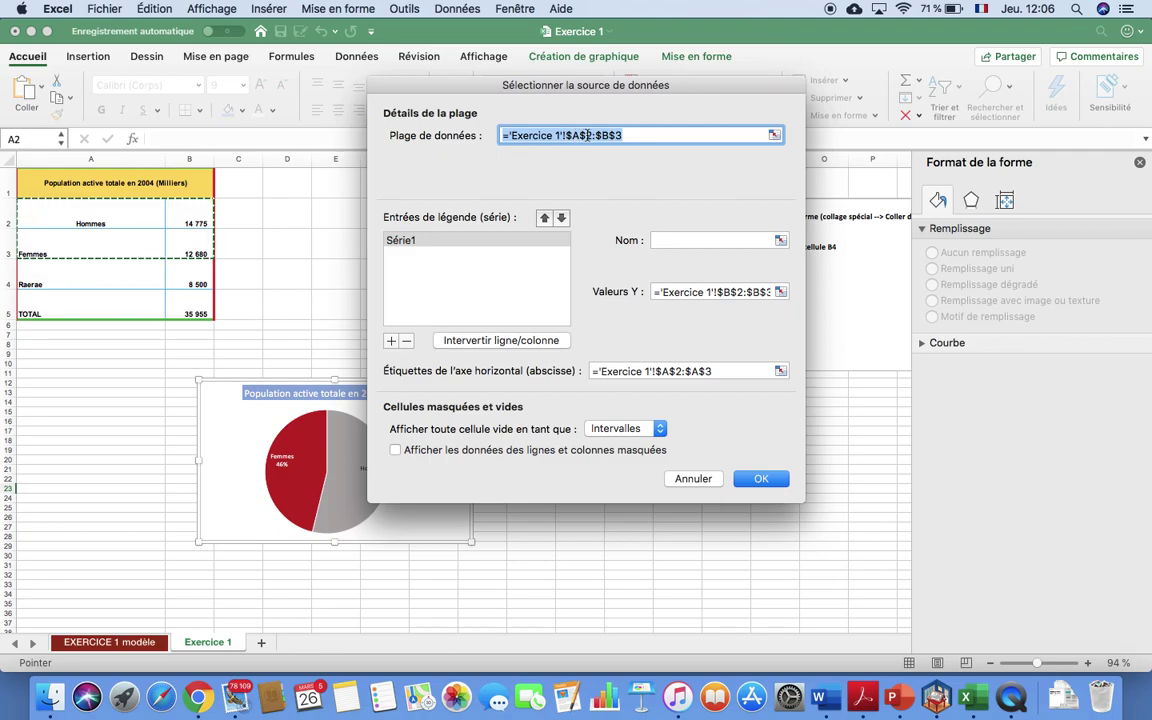
pyautogui.click(773, 134)
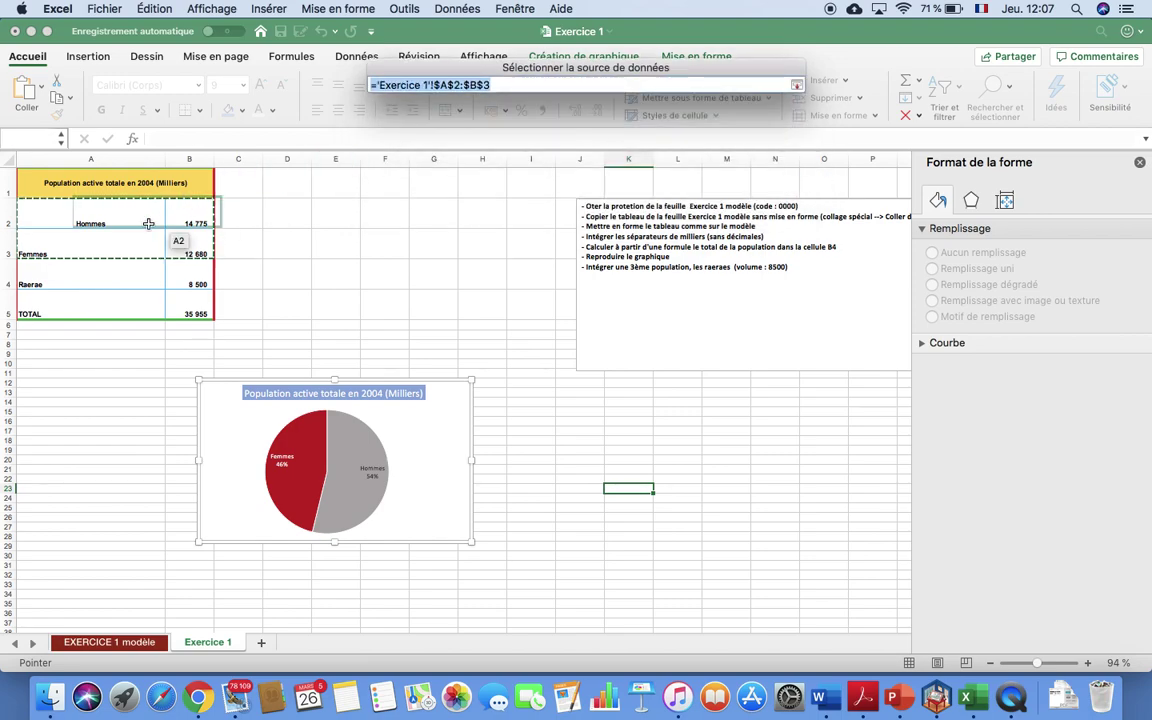
pyautogui.moveTo(32, 212); pyautogui.dragTo(180, 277)
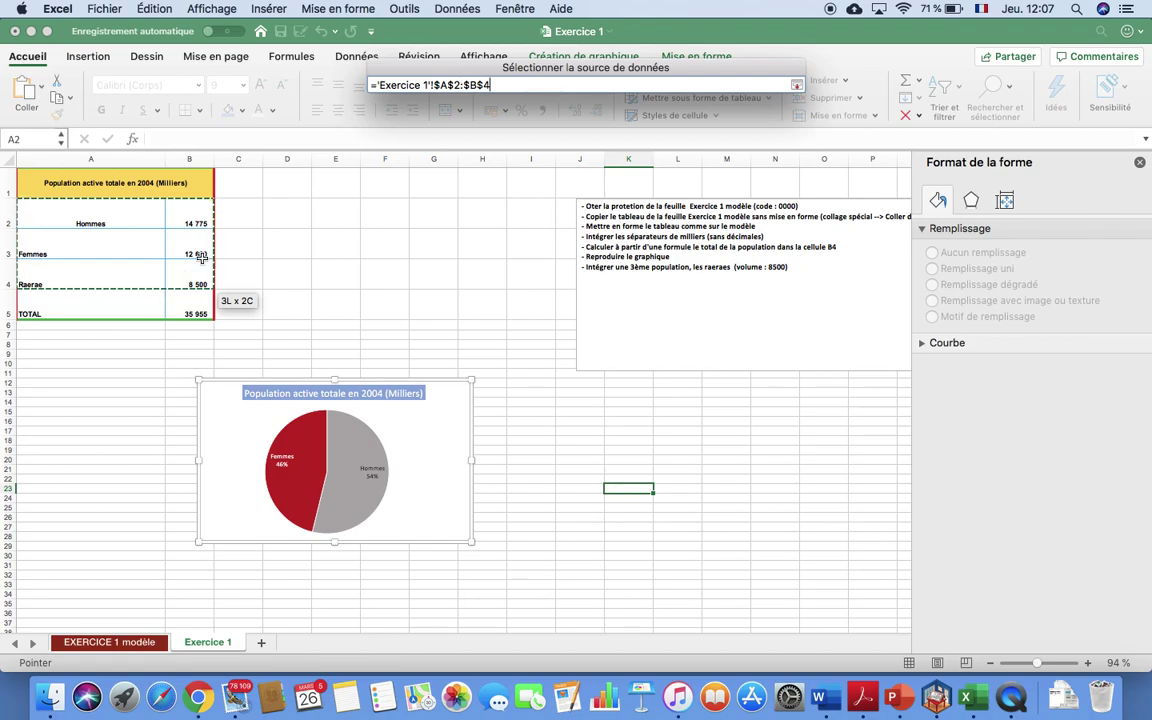
pyautogui.click(797, 84)
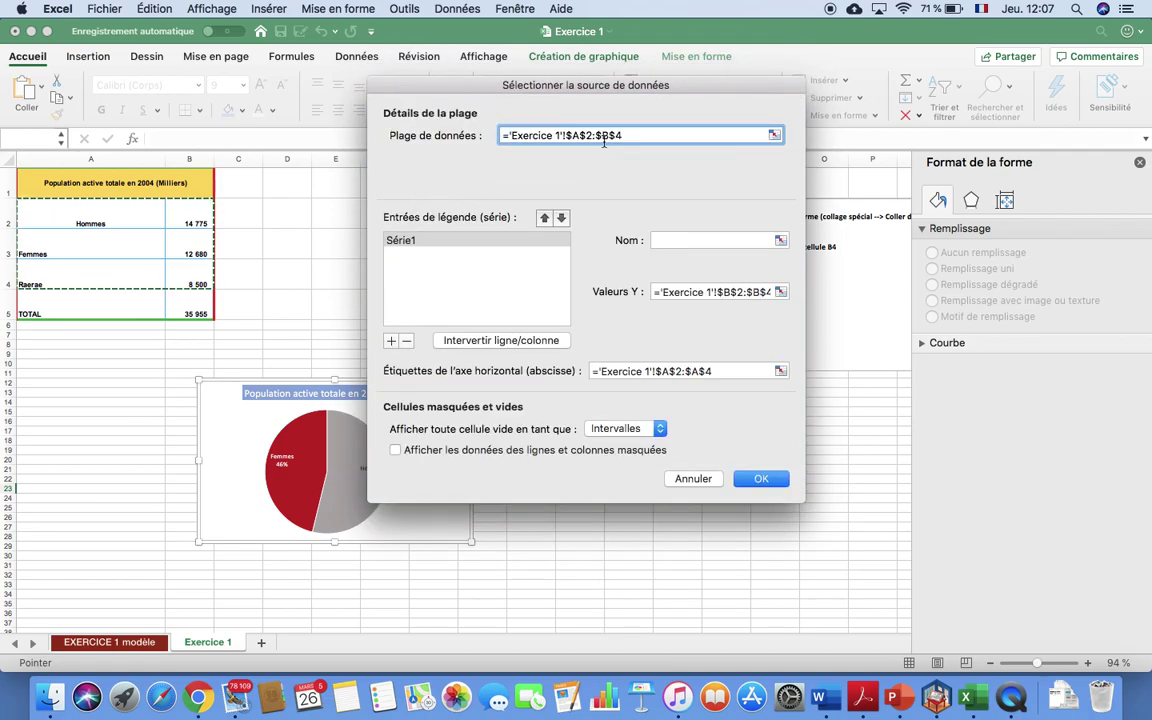
pyautogui.click(762, 480)
pyautogui.click(628, 488)
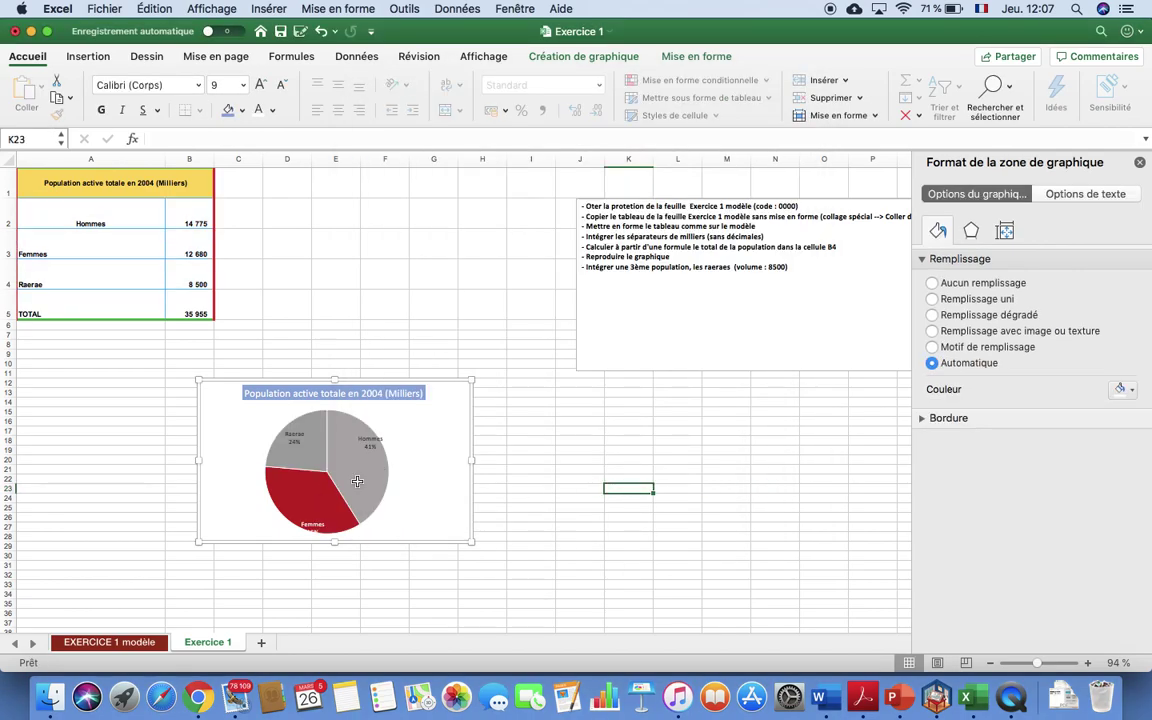
pyautogui.click(311, 447)
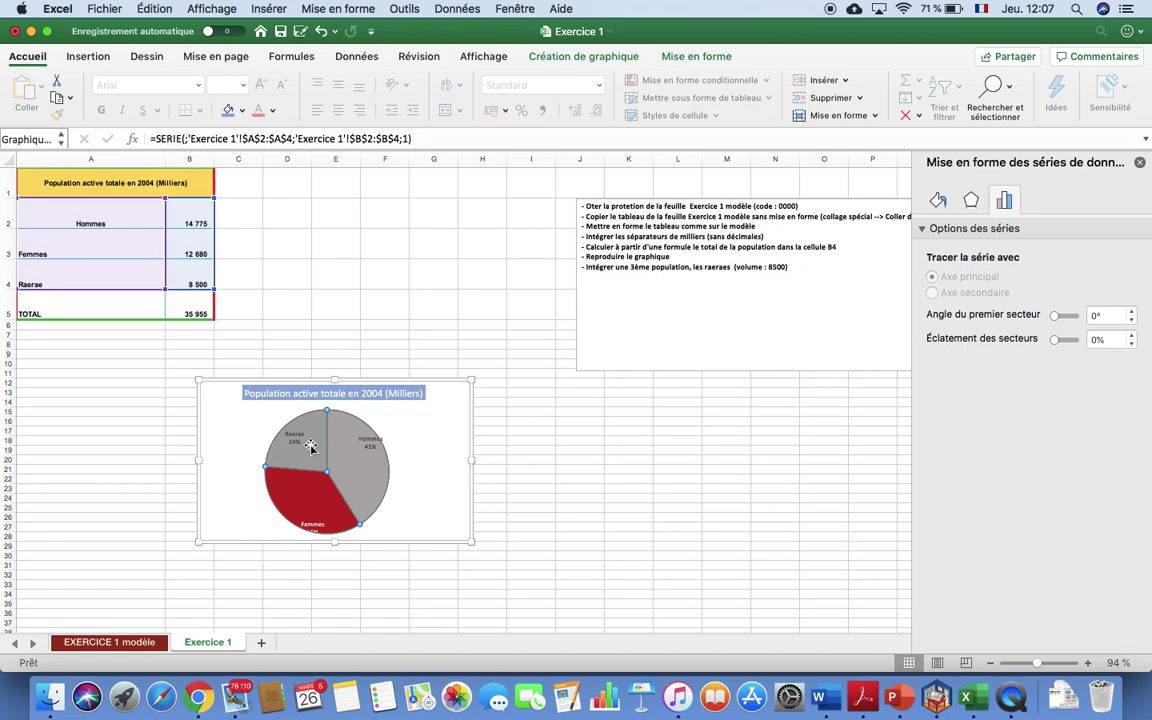
pyautogui.click(609, 466)
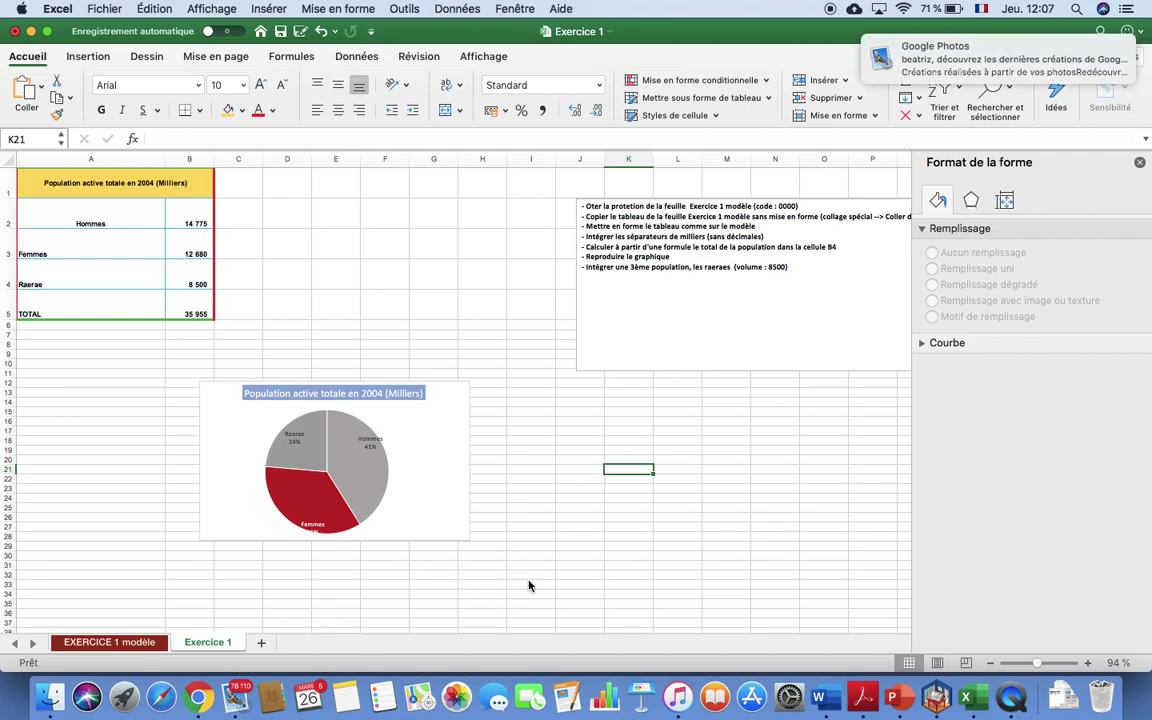
pyautogui.click(1010, 699)
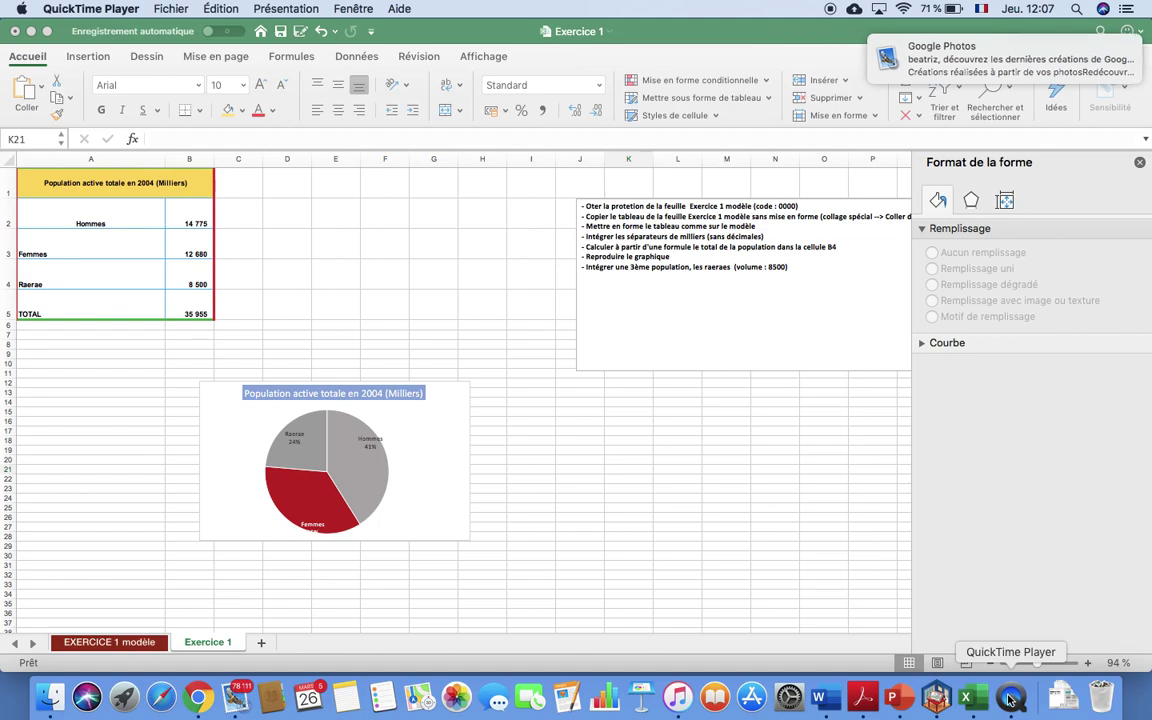
pyautogui.rightClick(1010, 699)
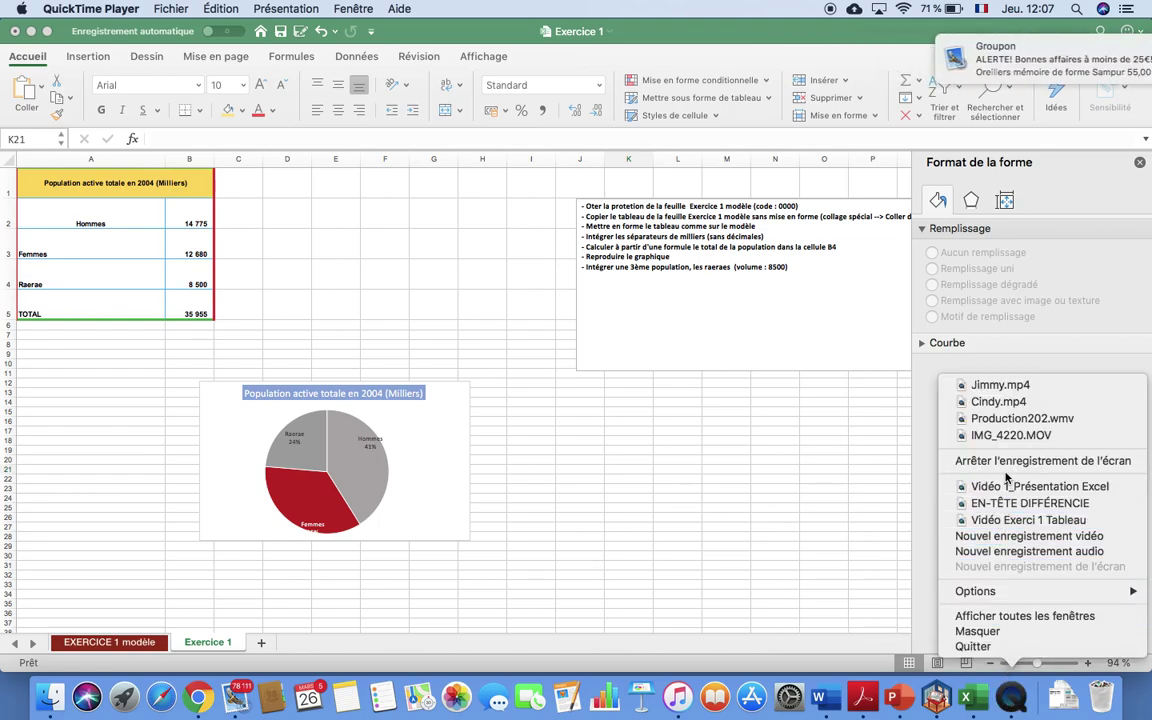